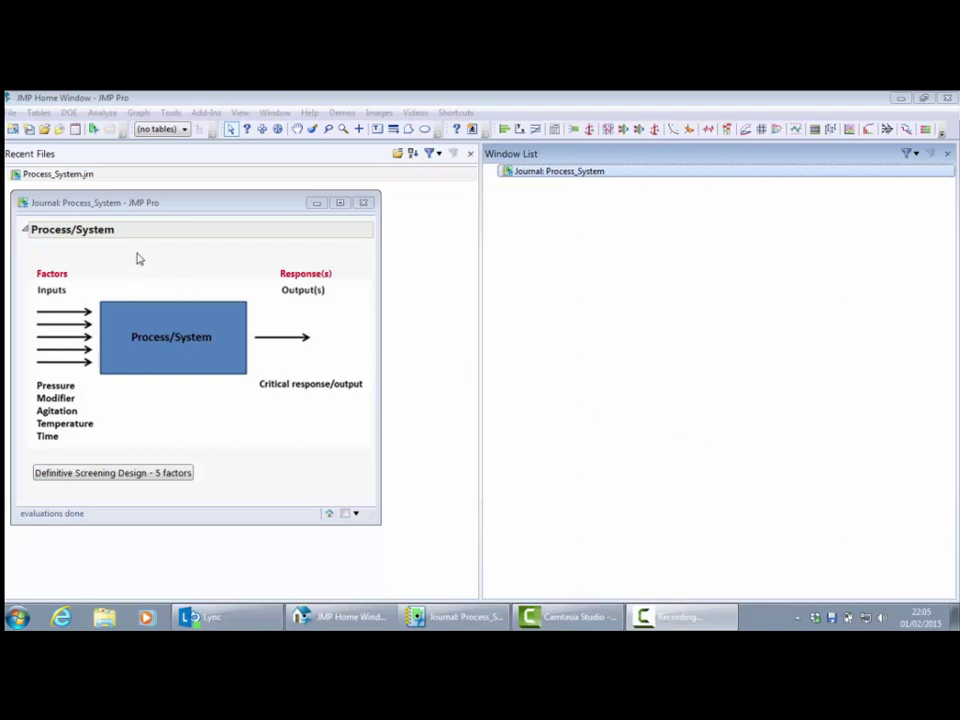
pyautogui.moveTo(136, 251)
pyautogui.mouseDown()
pyautogui.moveTo(42, 256)
pyautogui.moveTo(32, 281)
pyautogui.moveTo(24, 438)
pyautogui.moveTo(49, 460)
pyautogui.moveTo(77, 453)
pyautogui.moveTo(112, 417)
pyautogui.moveTo(117, 264)
pyautogui.mouseUp()
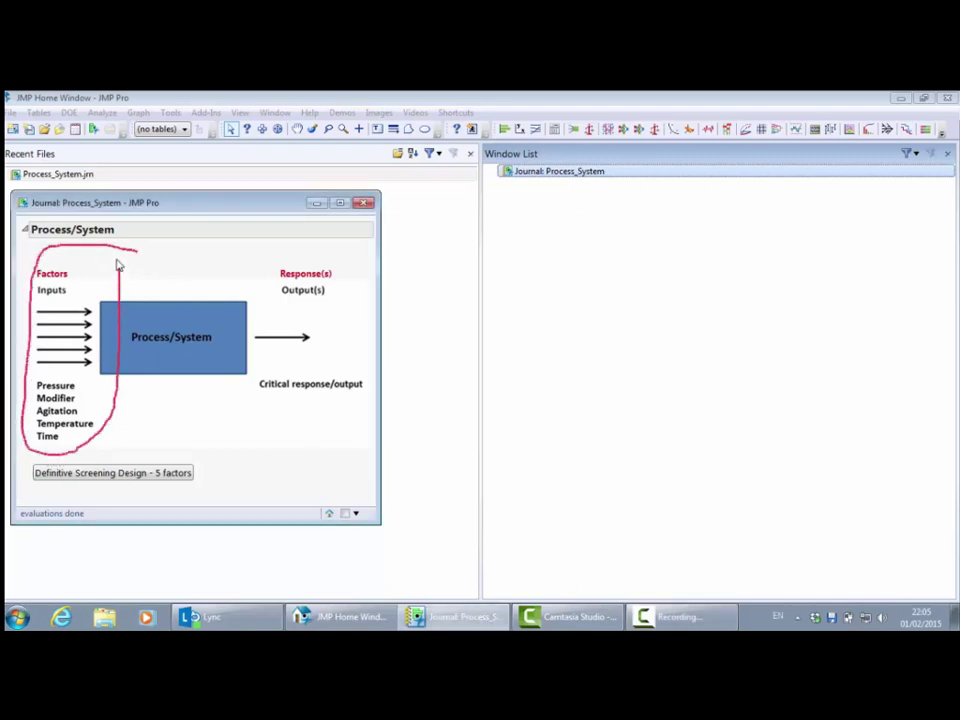
pyautogui.hotkey('ctrl', 'z')
pyautogui.moveTo(309, 249)
pyautogui.mouseDown()
pyautogui.moveTo(266, 253)
pyautogui.moveTo(247, 306)
pyautogui.moveTo(245, 404)
pyautogui.moveTo(277, 430)
pyautogui.moveTo(301, 432)
pyautogui.moveTo(355, 410)
pyautogui.moveTo(378, 352)
pyautogui.moveTo(365, 291)
pyautogui.moveTo(333, 241)
pyautogui.moveTo(276, 237)
pyautogui.mouseUp()
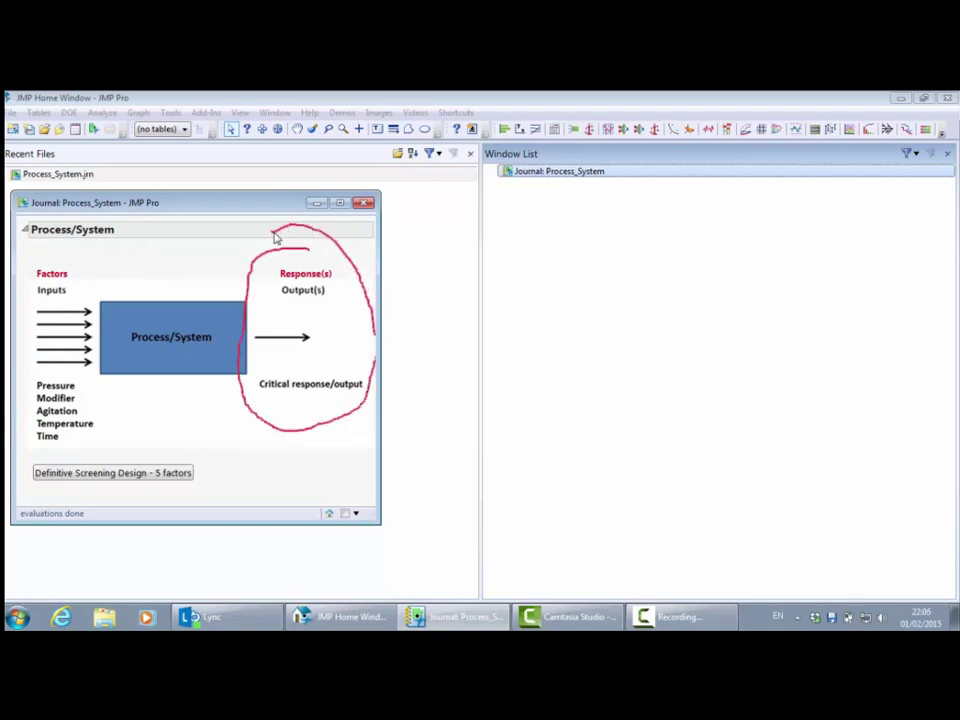
pyautogui.press('Escape')
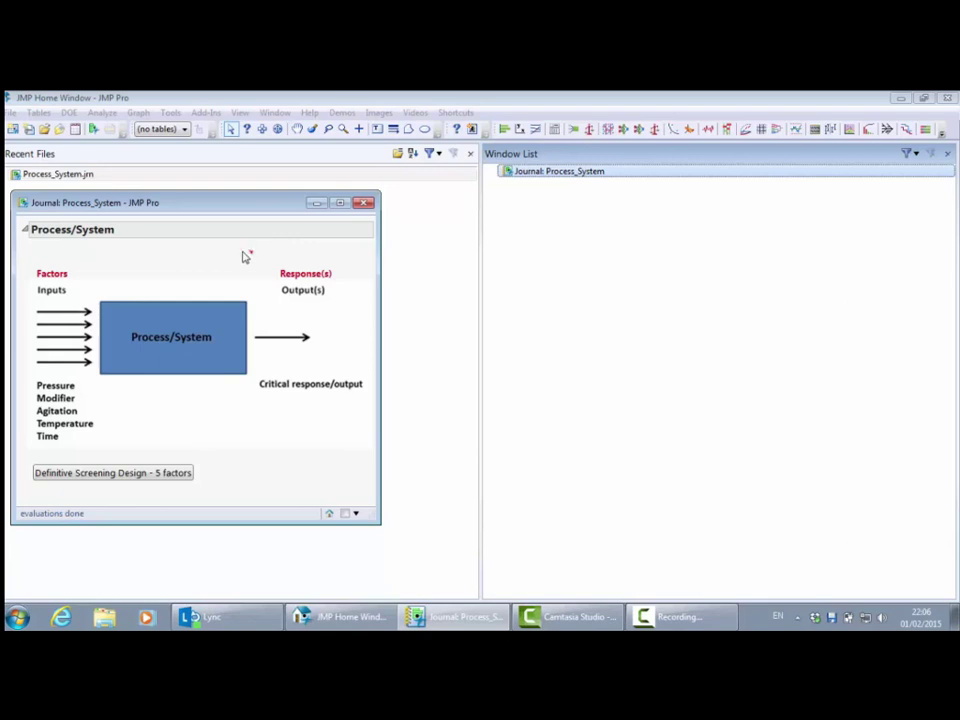
pyautogui.moveTo(248, 253)
pyautogui.mouseDown()
pyautogui.moveTo(151, 261)
pyautogui.moveTo(112, 279)
pyautogui.moveTo(86, 318)
pyautogui.moveTo(98, 369)
pyautogui.moveTo(185, 406)
pyautogui.moveTo(252, 391)
pyautogui.moveTo(170, 247)
pyautogui.mouseUp()
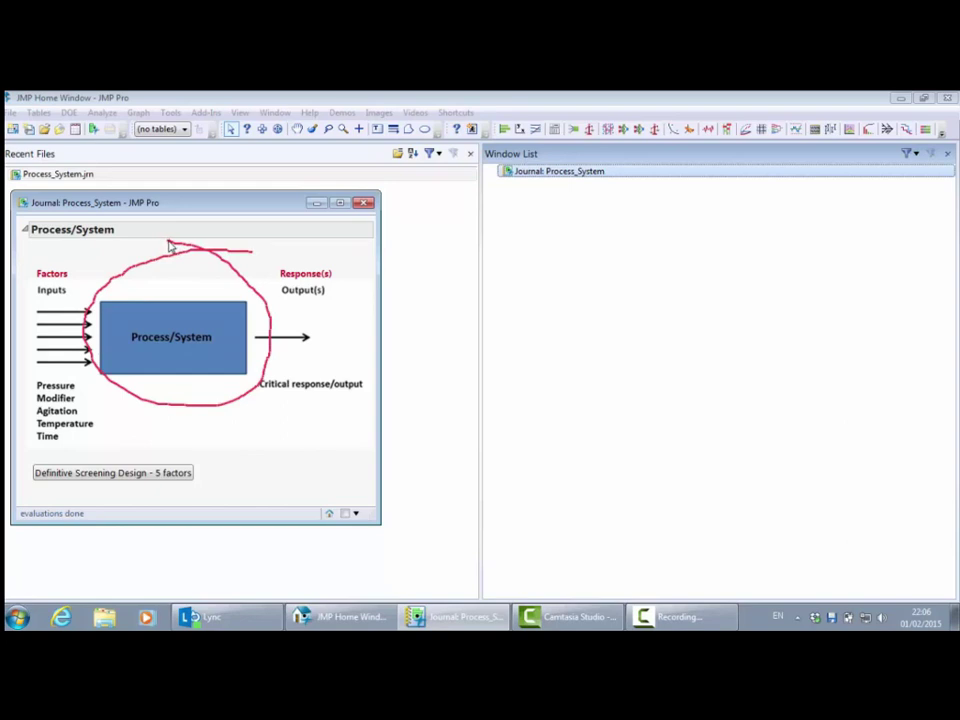
pyautogui.press('Escape')
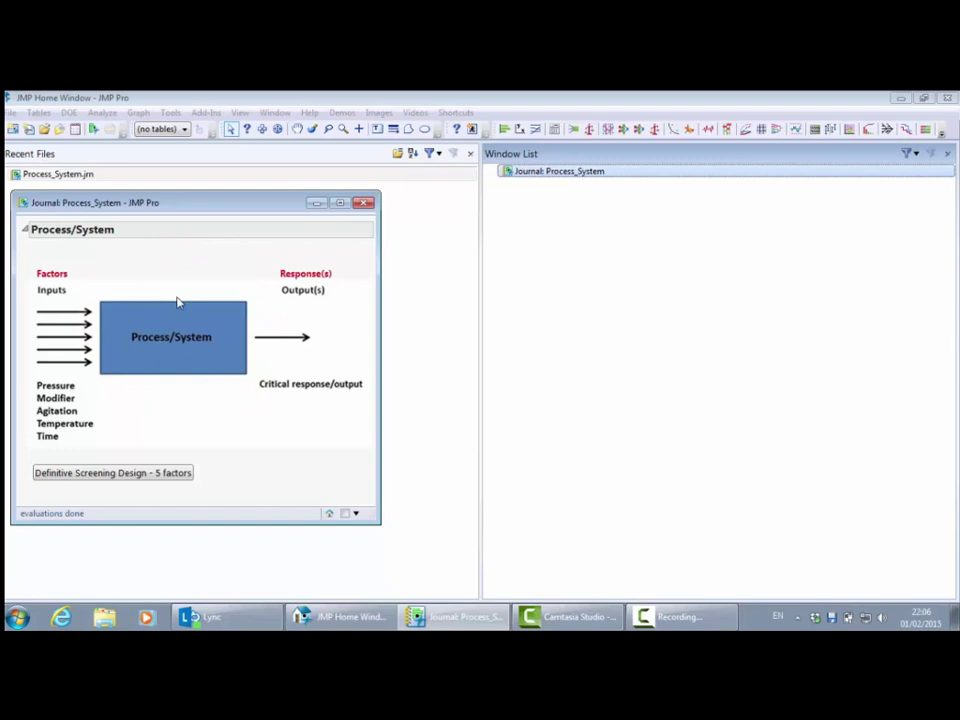
# Open the five-factor Definitive Screening Design data table from the journal and place it beside the journal window
pyautogui.click(122, 480)
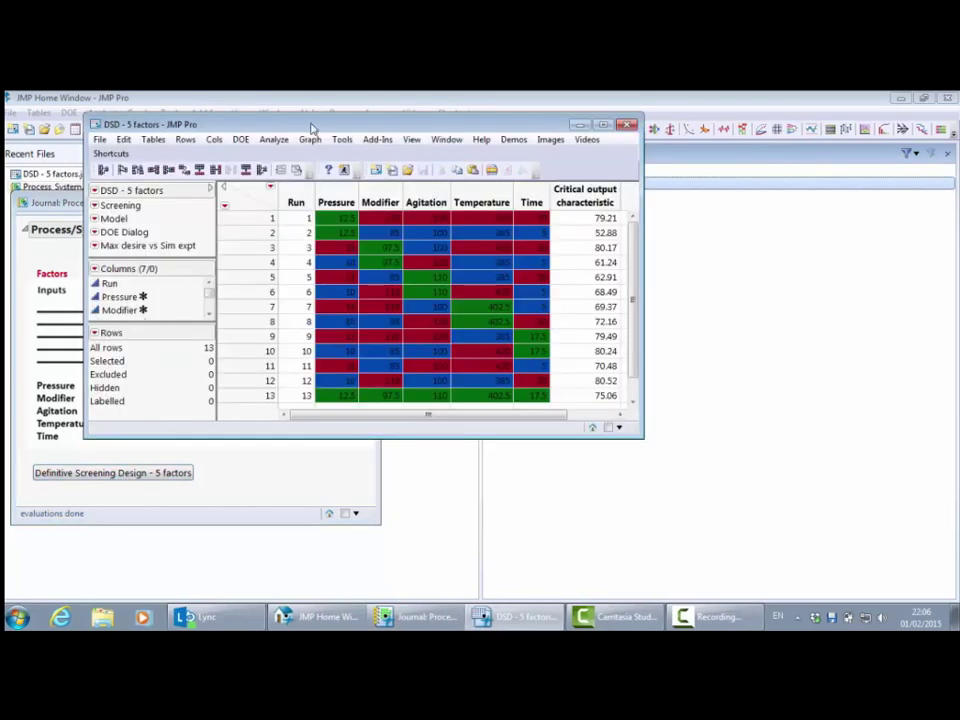
pyautogui.moveTo(310, 128); pyautogui.dragTo(612, 212)
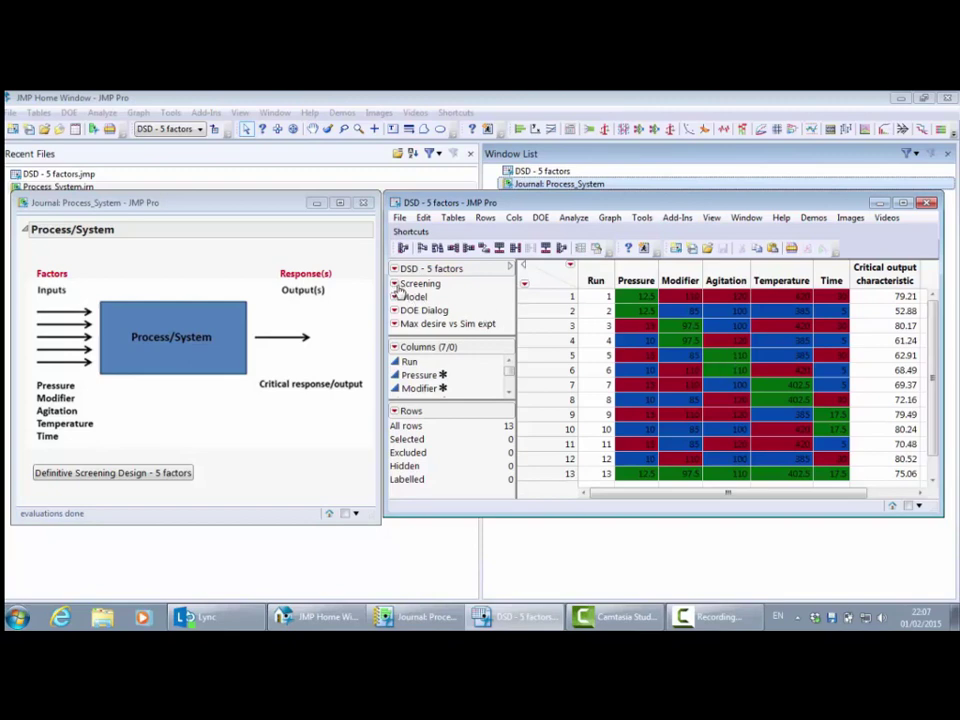
# Run the Screening script saved in the DSD - 5 factors table and move its report clear for viewing
pyautogui.rightClick(401, 285)
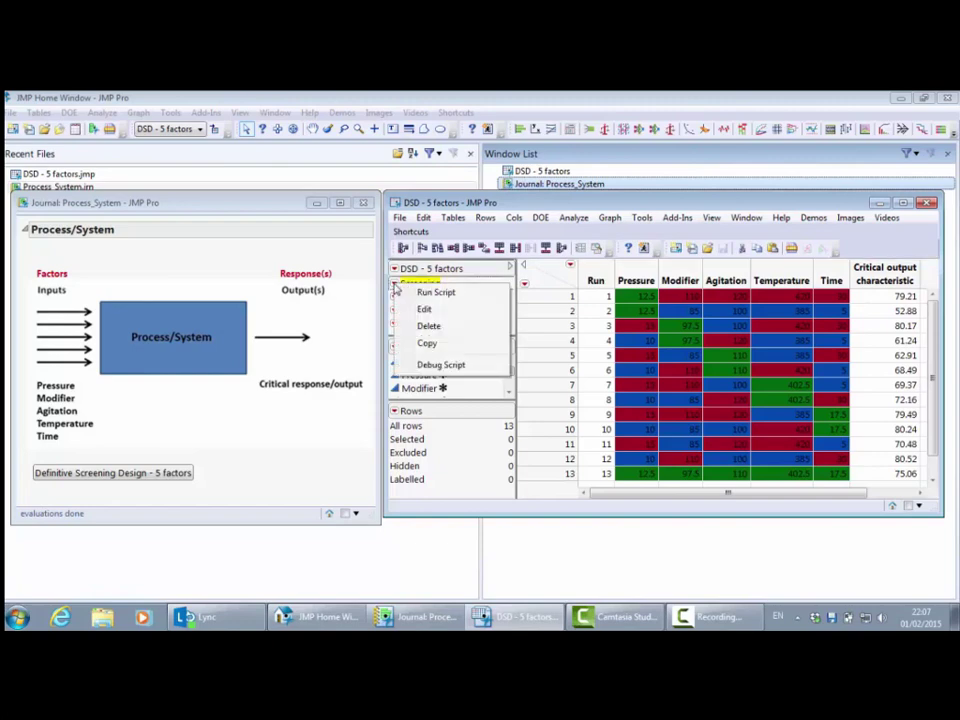
pyautogui.click(447, 298)
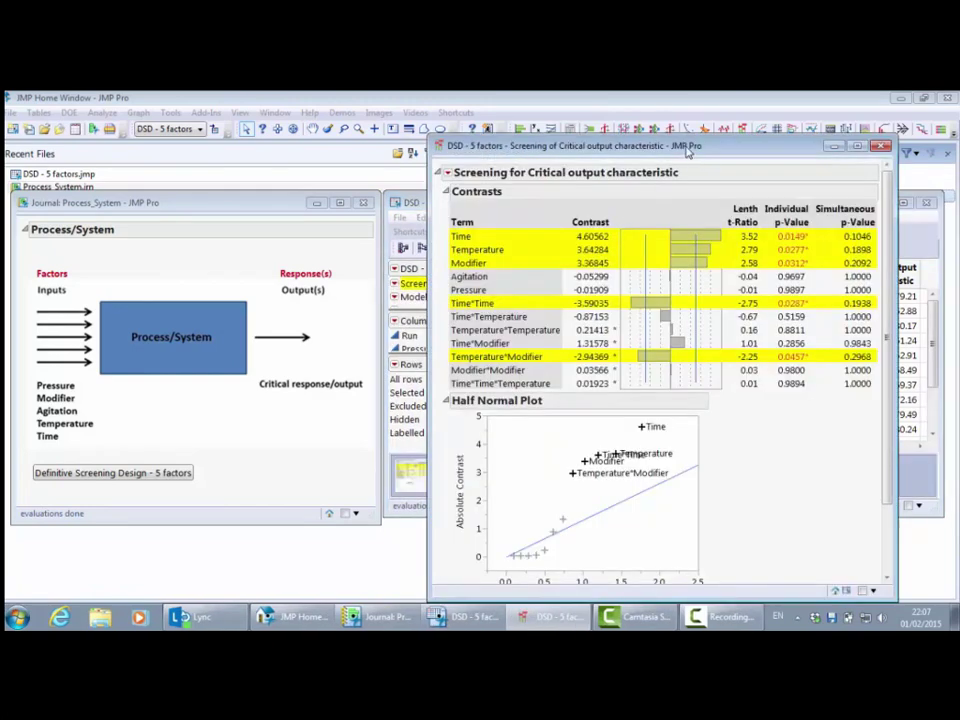
pyautogui.moveTo(688, 152); pyautogui.dragTo(457, 142)
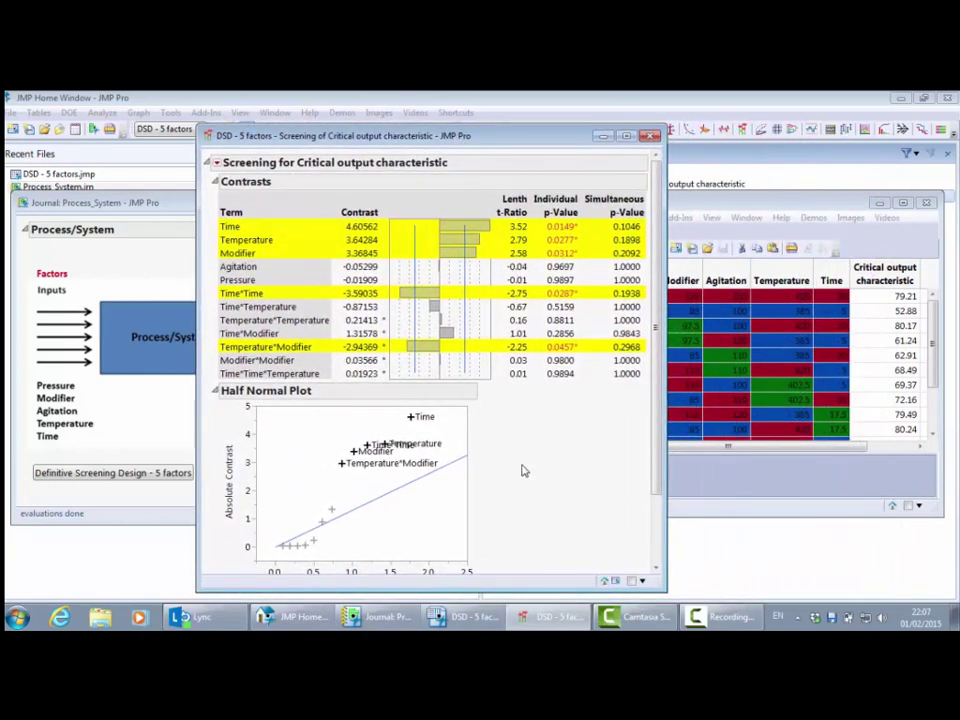
pyautogui.moveTo(524, 470)
pyautogui.mouseDown()
pyautogui.moveTo(520, 381)
pyautogui.moveTo(463, 268)
pyautogui.moveTo(367, 215)
pyautogui.moveTo(280, 203)
pyautogui.moveTo(222, 212)
pyautogui.moveTo(201, 244)
pyautogui.moveTo(213, 278)
pyautogui.moveTo(239, 281)
pyautogui.moveTo(293, 254)
pyautogui.moveTo(305, 218)
pyautogui.mouseUp()
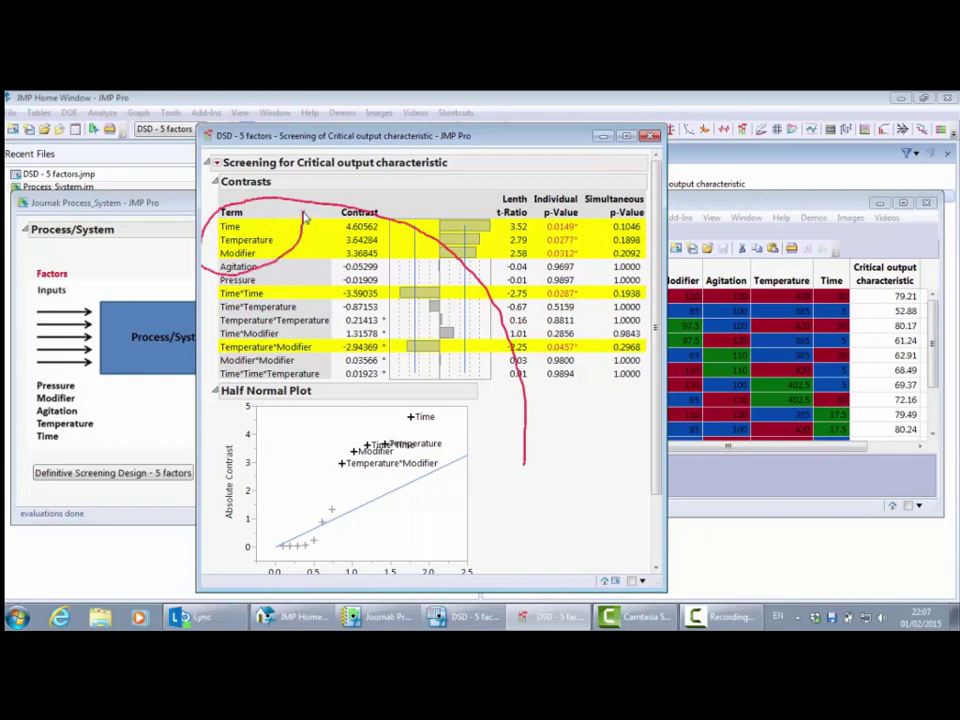
pyautogui.press('e')
pyautogui.moveTo(515, 418)
pyautogui.mouseDown()
pyautogui.moveTo(381, 291)
pyautogui.moveTo(281, 267)
pyautogui.moveTo(216, 310)
pyautogui.mouseUp()
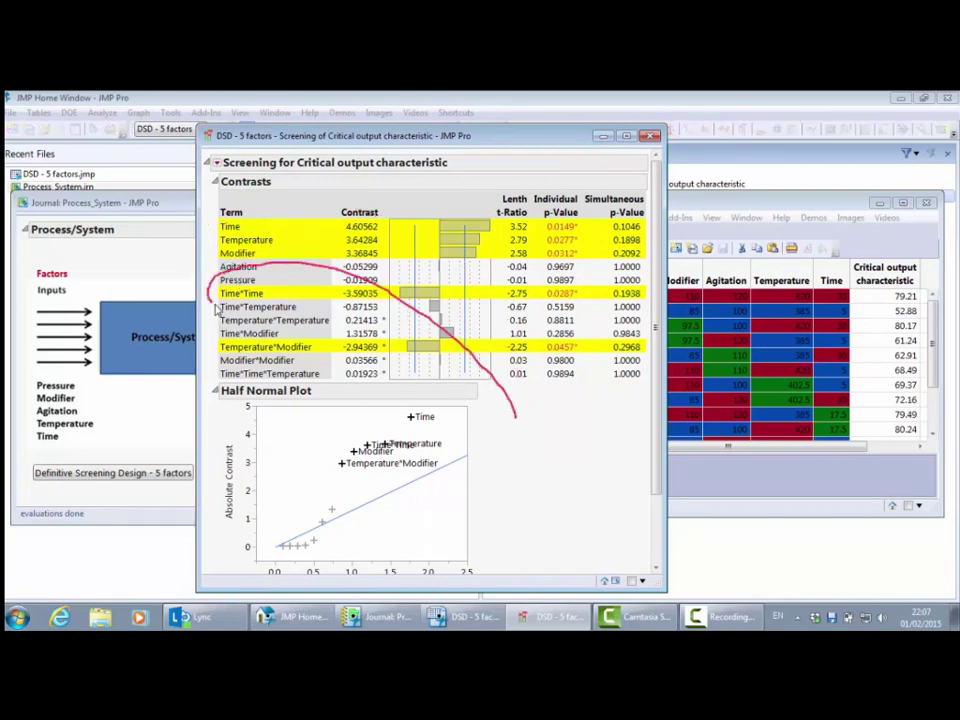
pyautogui.press('e')
pyautogui.moveTo(516, 455)
pyautogui.mouseDown()
pyautogui.moveTo(501, 414)
pyautogui.moveTo(369, 350)
pyautogui.moveTo(279, 325)
pyautogui.moveTo(236, 325)
pyautogui.moveTo(213, 362)
pyautogui.moveTo(254, 380)
pyautogui.moveTo(345, 358)
pyautogui.mouseUp()
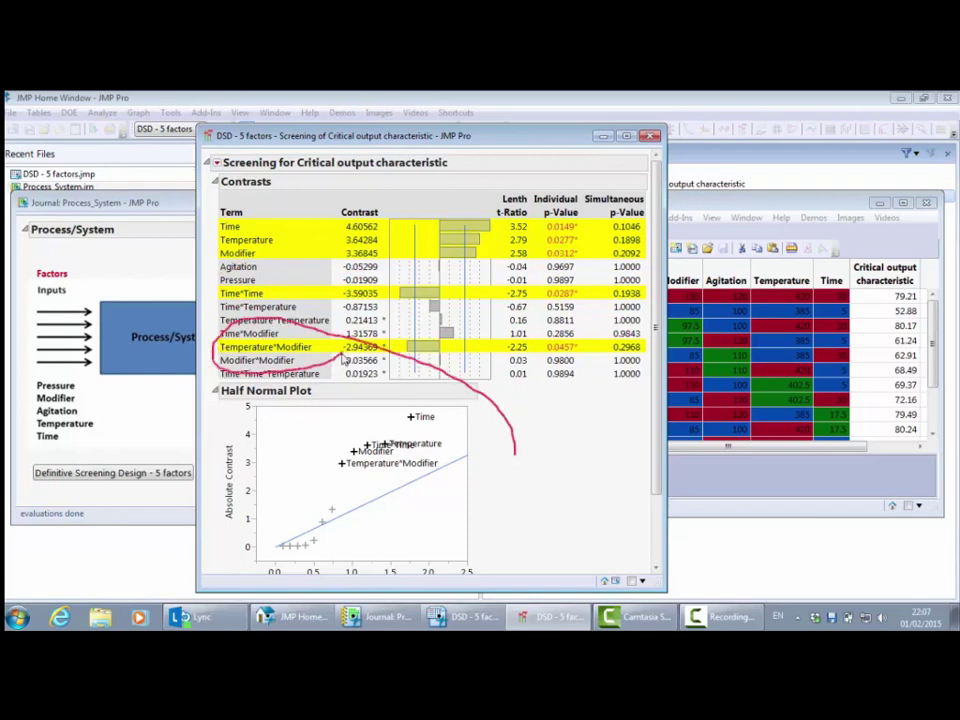
pyautogui.press('e')
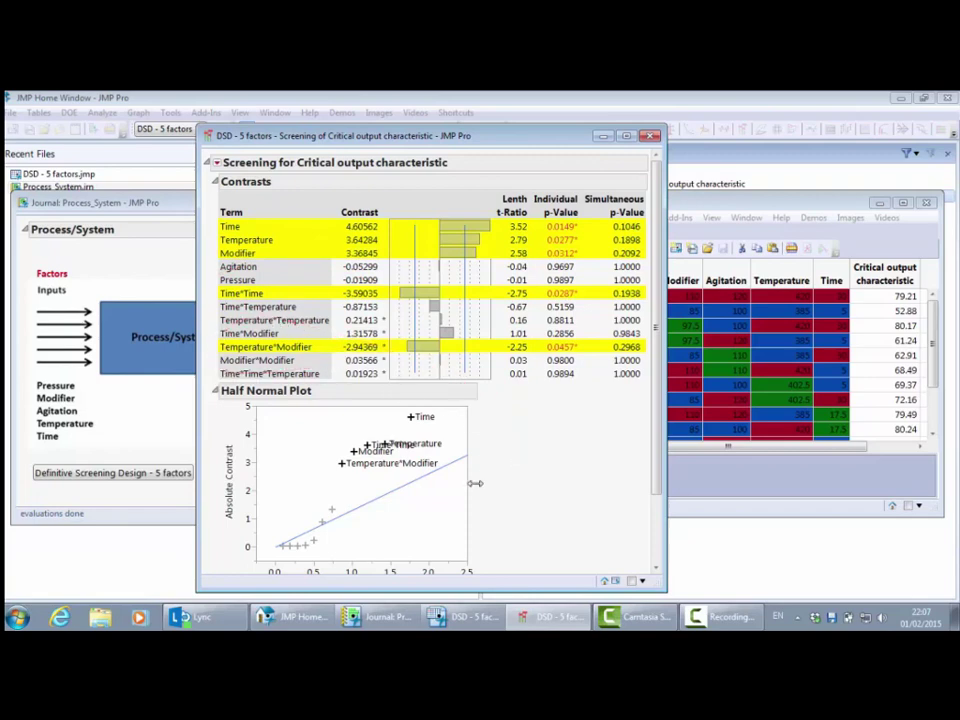
# Make a model from the highlighted screening terms, check its listed effects, and run it with Standard Least Squares
pyautogui.scroll(-2, 490, 495)
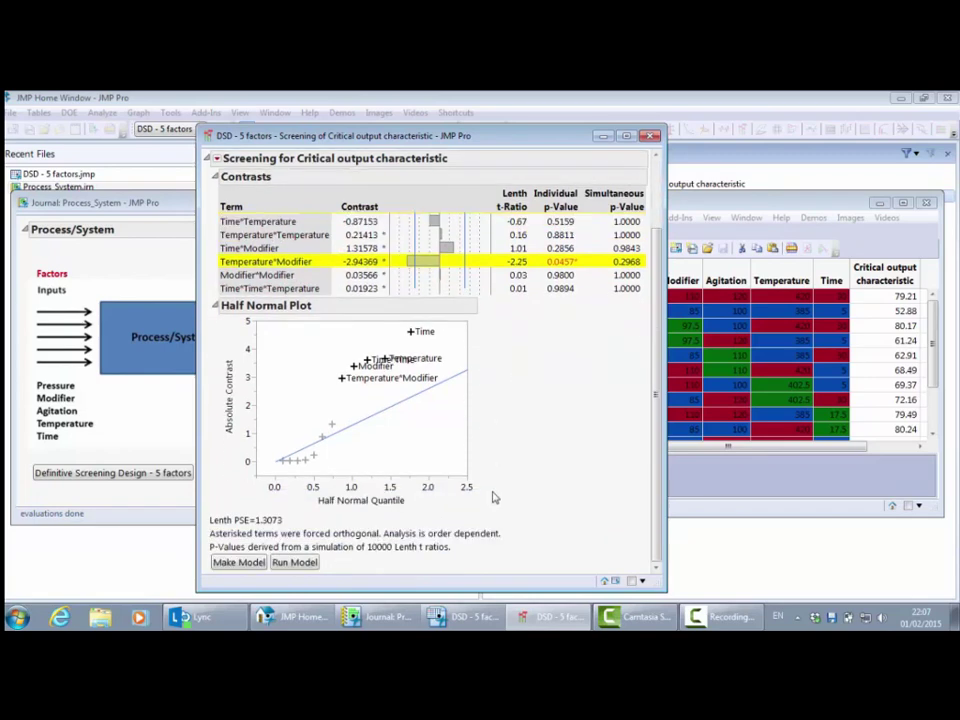
pyautogui.click(240, 563)
pyautogui.moveTo(368, 357); pyautogui.dragTo(370, 389)
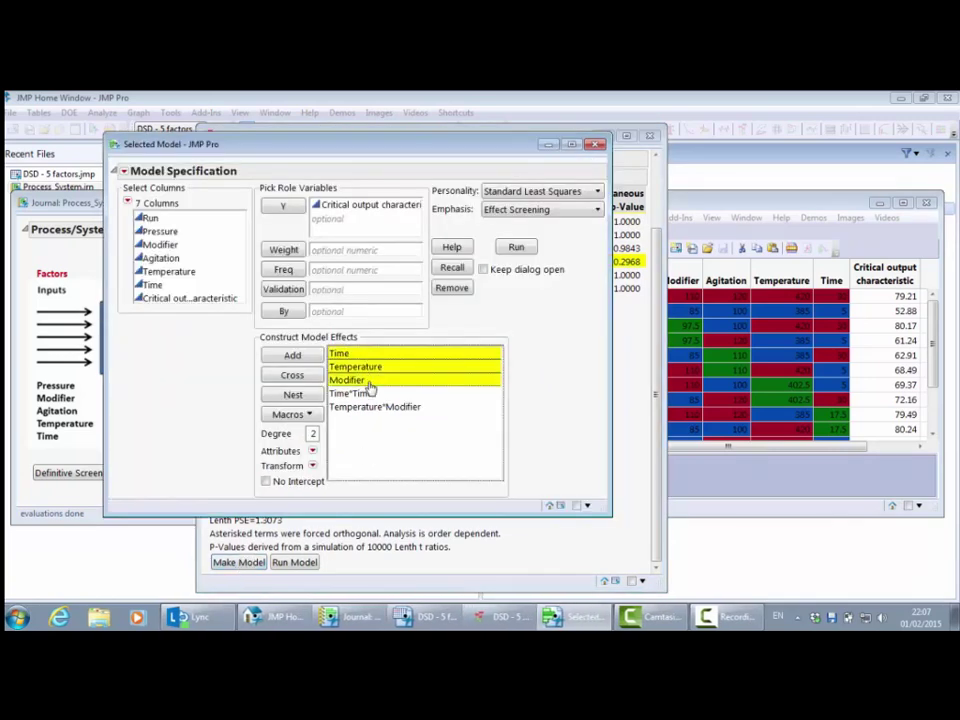
pyautogui.click(363, 397)
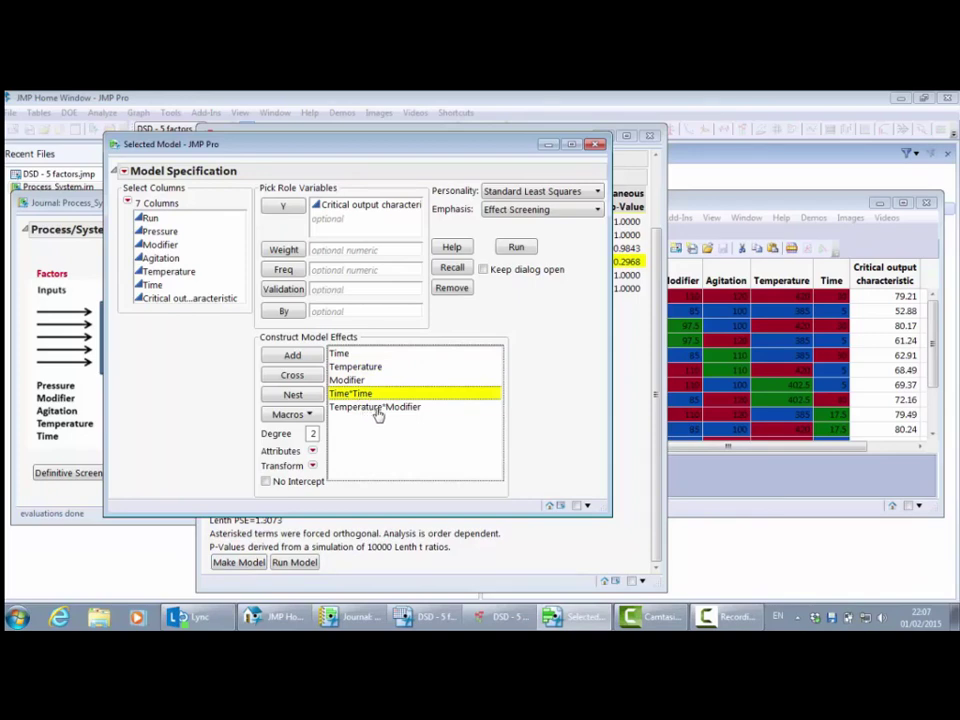
pyautogui.click(377, 408)
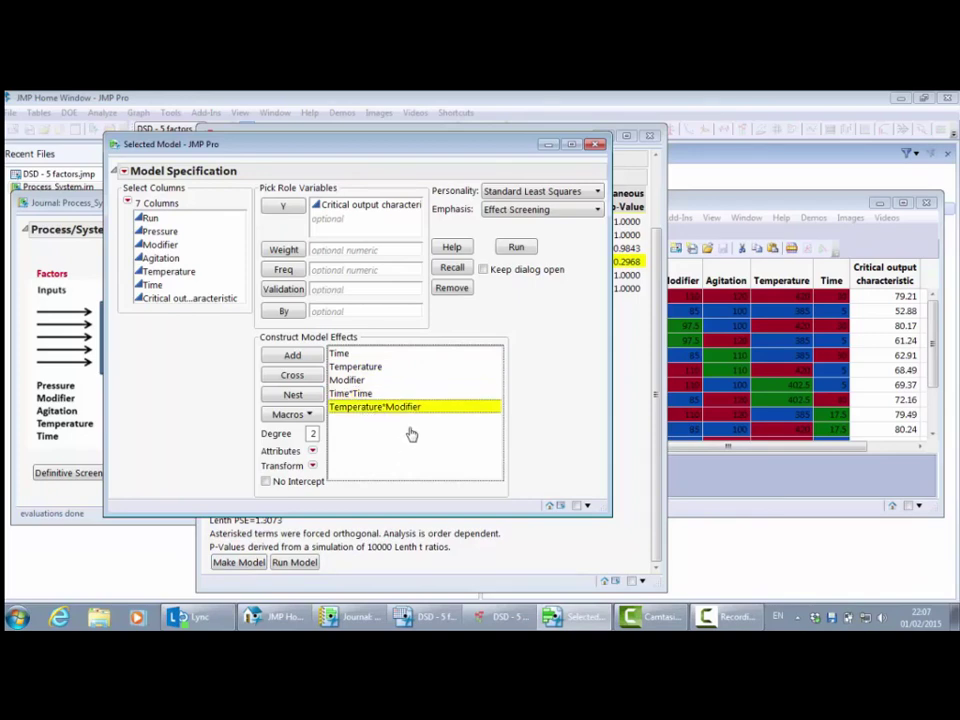
pyautogui.click(517, 250)
pyautogui.moveTo(627, 148); pyautogui.dragTo(482, 129)
pyautogui.moveTo(549, 200)
pyautogui.mouseDown()
pyautogui.moveTo(324, 194)
pyautogui.moveTo(317, 208)
pyautogui.moveTo(454, 216)
pyautogui.moveTo(483, 204)
pyautogui.mouseUp()
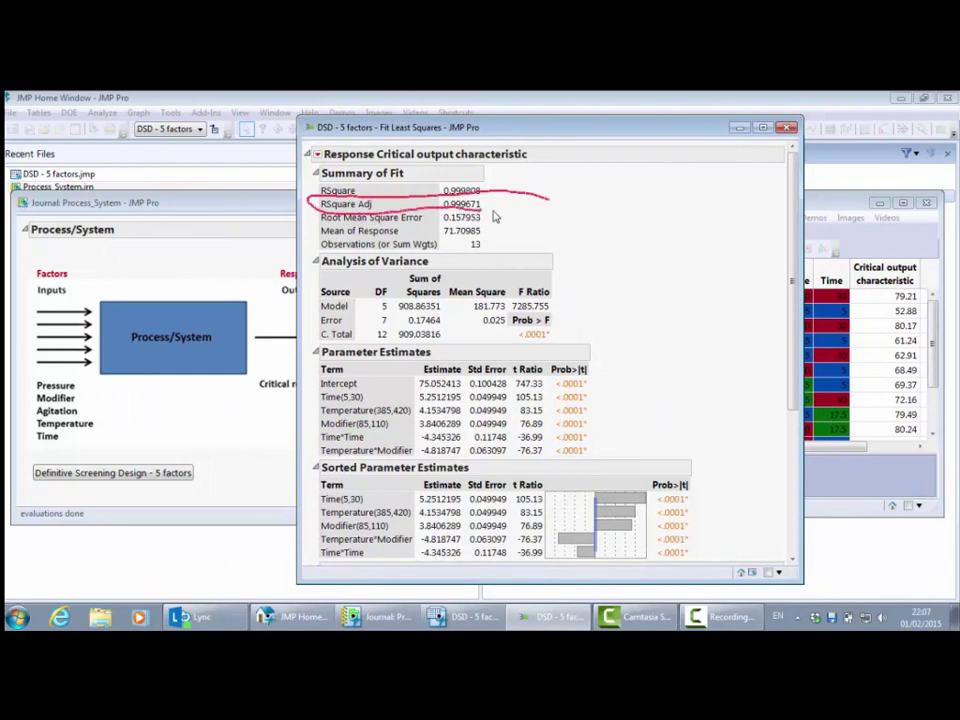
pyautogui.press('Escape')
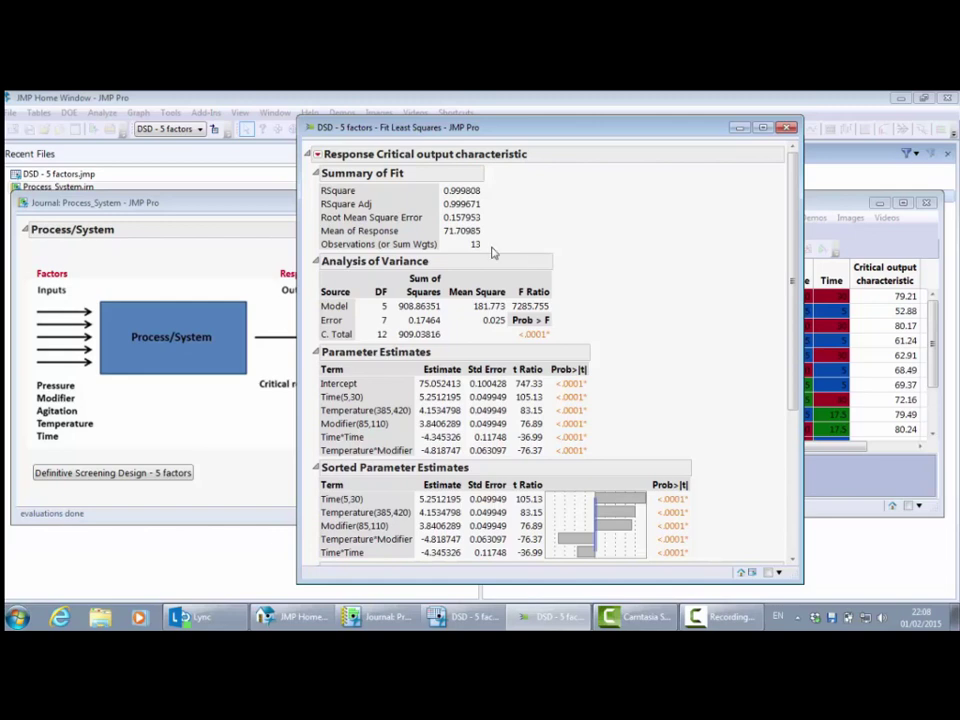
# Collapse the Summary of Fit, Analysis of Variance, Parameter Estimates and Sorted Parameter Estimates sections of the fit report
pyautogui.click(316, 174)
pyautogui.click(318, 184)
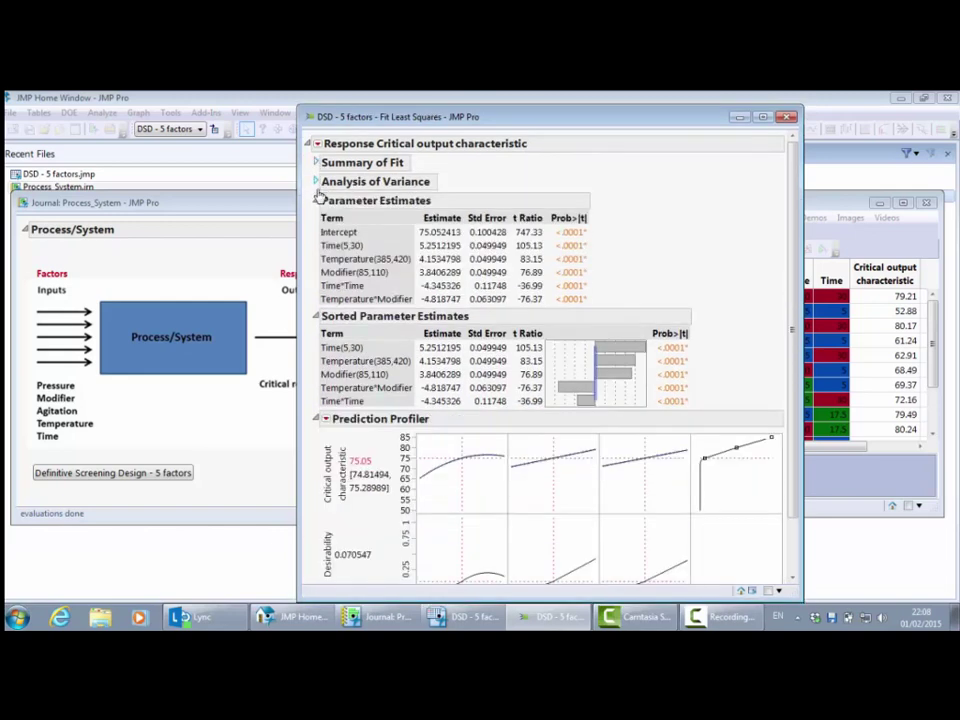
pyautogui.click(318, 202)
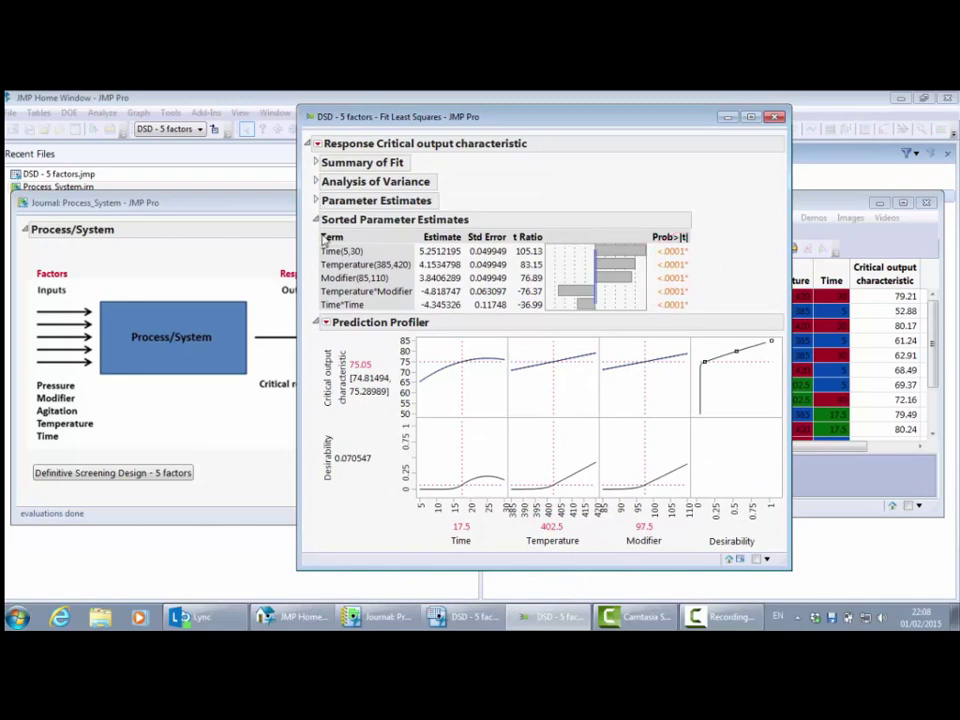
pyautogui.click(316, 219)
# Turn off the Desirability Functions in the Prediction Profiler and maximize the report window
pyautogui.click(326, 241)
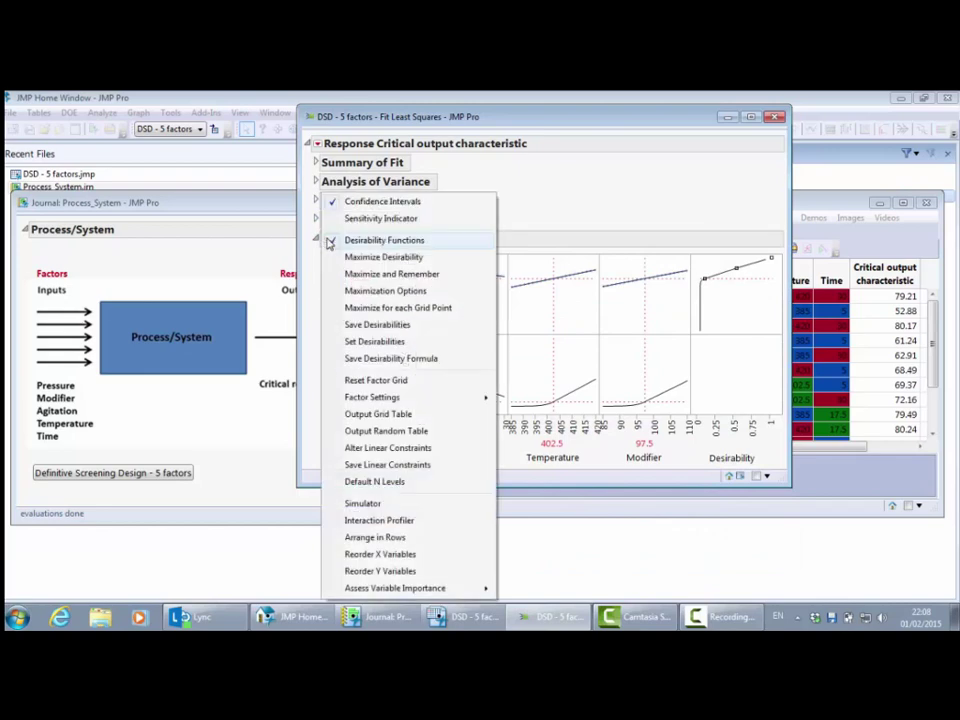
pyautogui.click(384, 240)
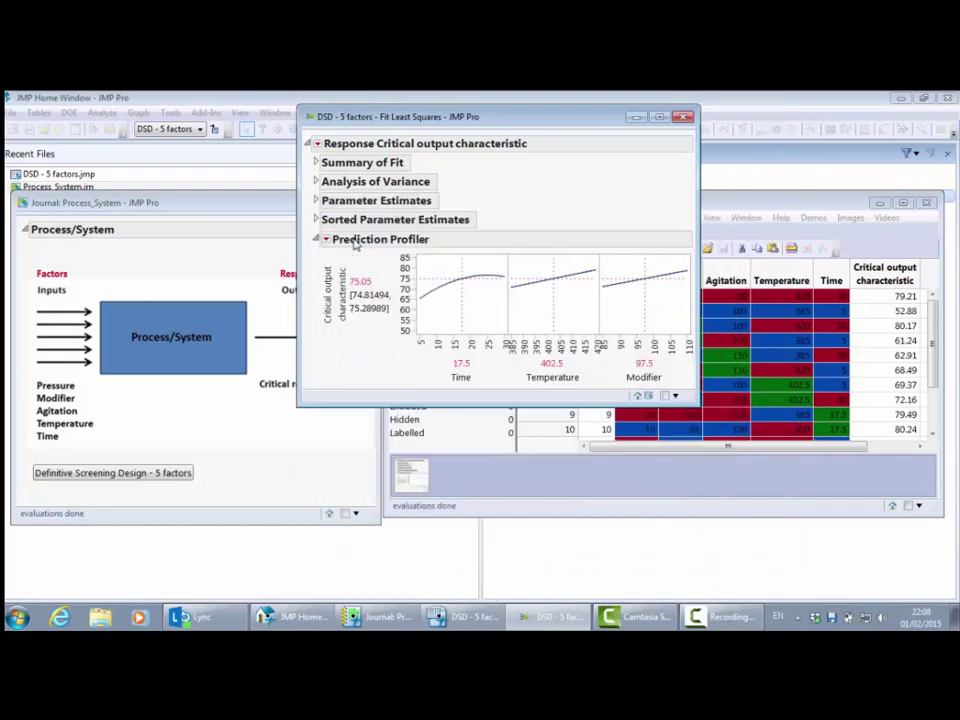
pyautogui.click(658, 118)
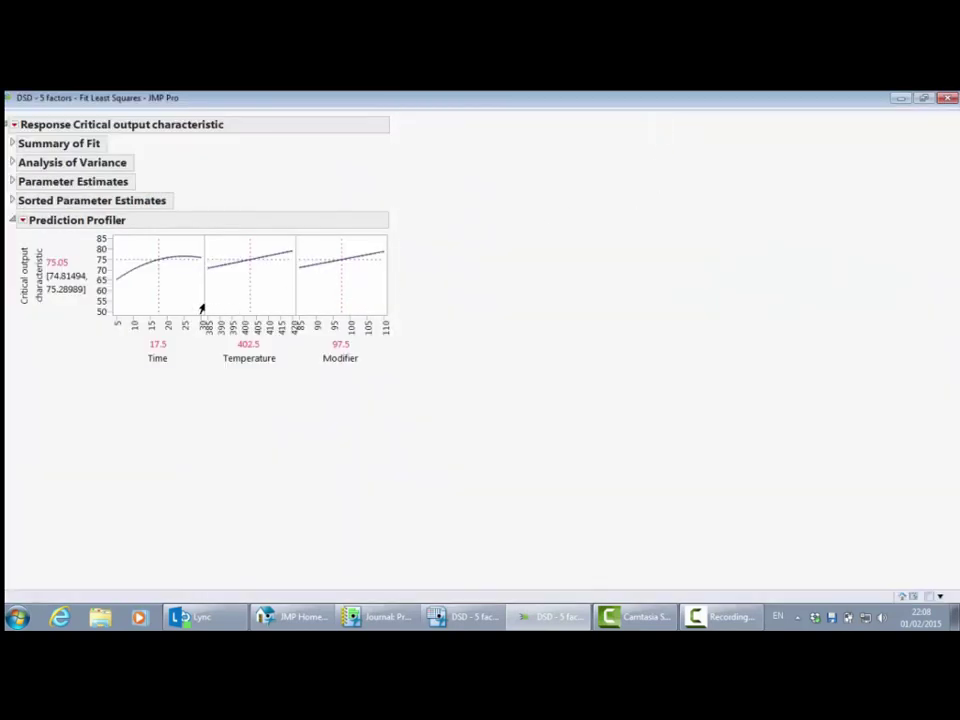
# Explore the effect of Time in the Prediction Profiler by moving it to about 22.88 and back to 17.5
pyautogui.click(145, 288)
pyautogui.moveTo(135, 287); pyautogui.dragTo(175, 290)
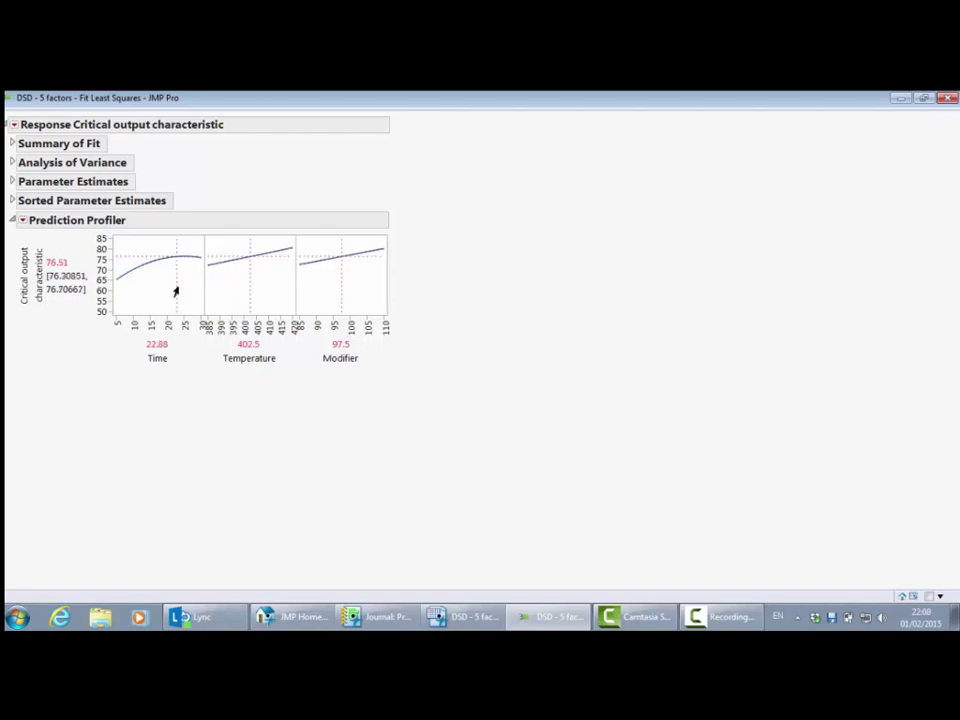
pyautogui.moveTo(175, 290)
pyautogui.mouseDown()
pyautogui.moveTo(148, 293)
pyautogui.moveTo(150, 272)
pyautogui.moveTo(158, 285)
pyautogui.mouseUp()
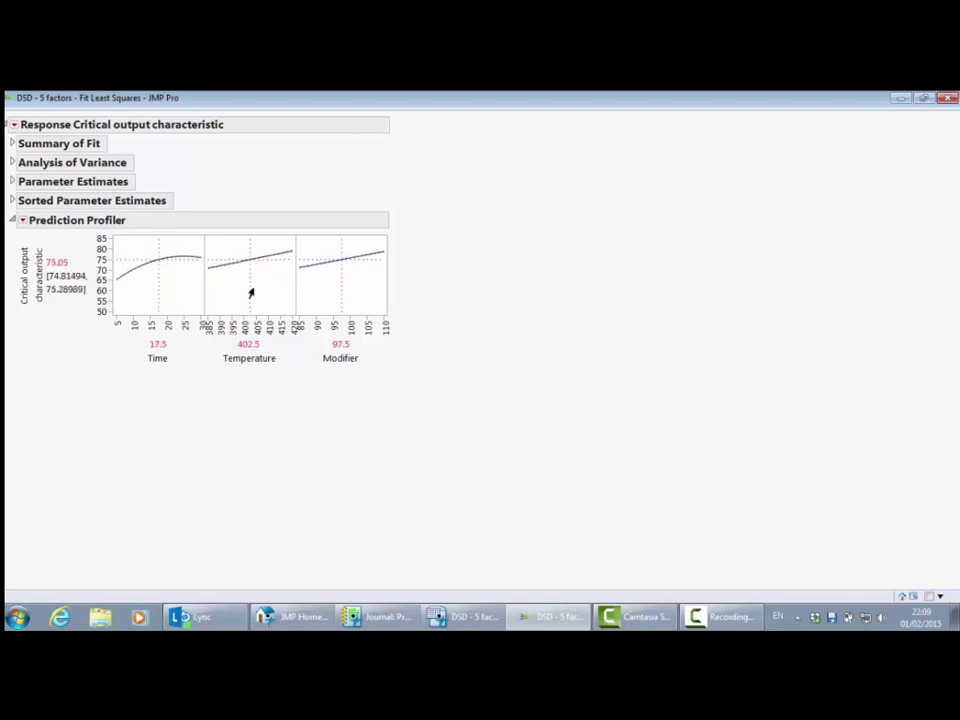
# Vary Temperature in the Prediction Profiler to about 386.88 and 415.96 to compare the Modifier slope, and leave it at 402.77
pyautogui.moveTo(251, 294); pyautogui.dragTo(212, 302)
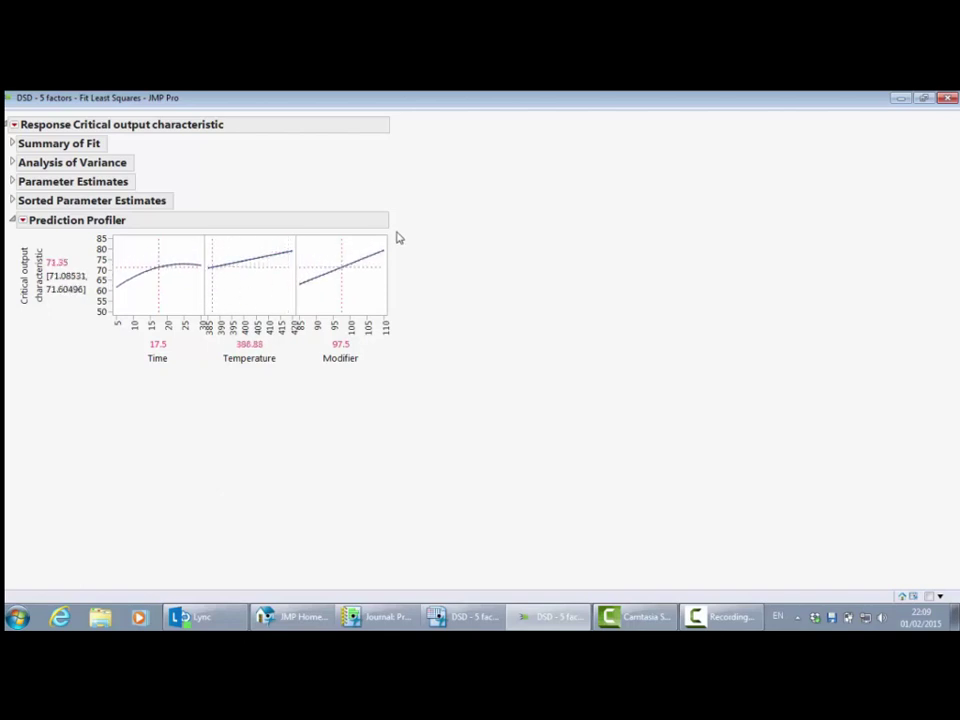
pyautogui.moveTo(398, 237); pyautogui.dragTo(294, 291)
pyautogui.press('Escape')
pyautogui.moveTo(221, 298); pyautogui.dragTo(283, 291)
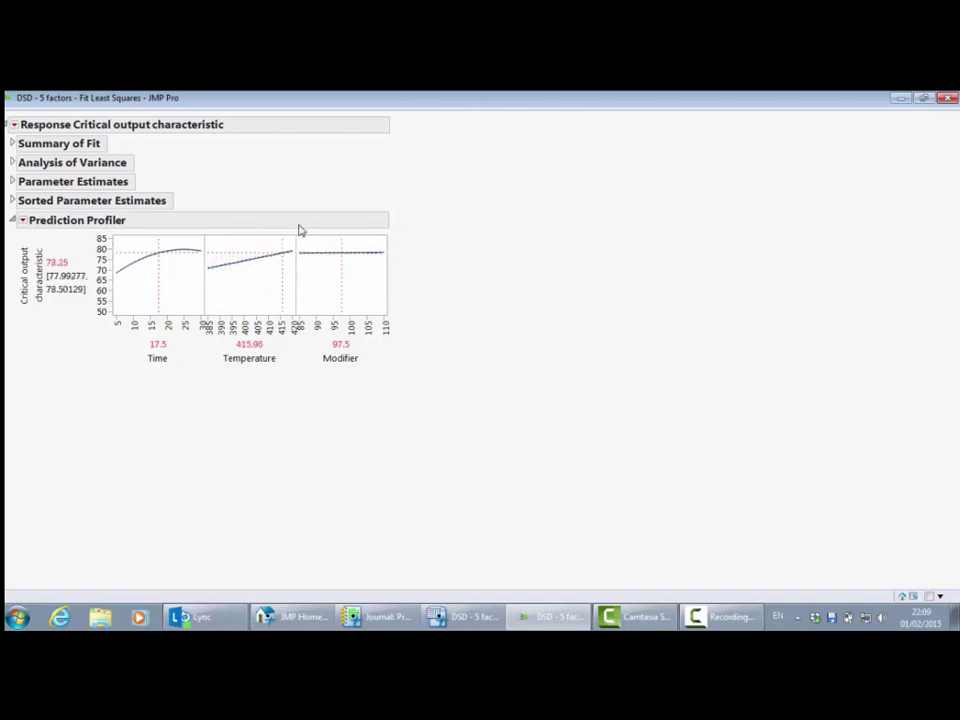
pyautogui.moveTo(298, 230); pyautogui.dragTo(390, 240)
pyautogui.hotkey('ctrl', 'z')
pyautogui.moveTo(437, 222); pyautogui.dragTo(86, 224)
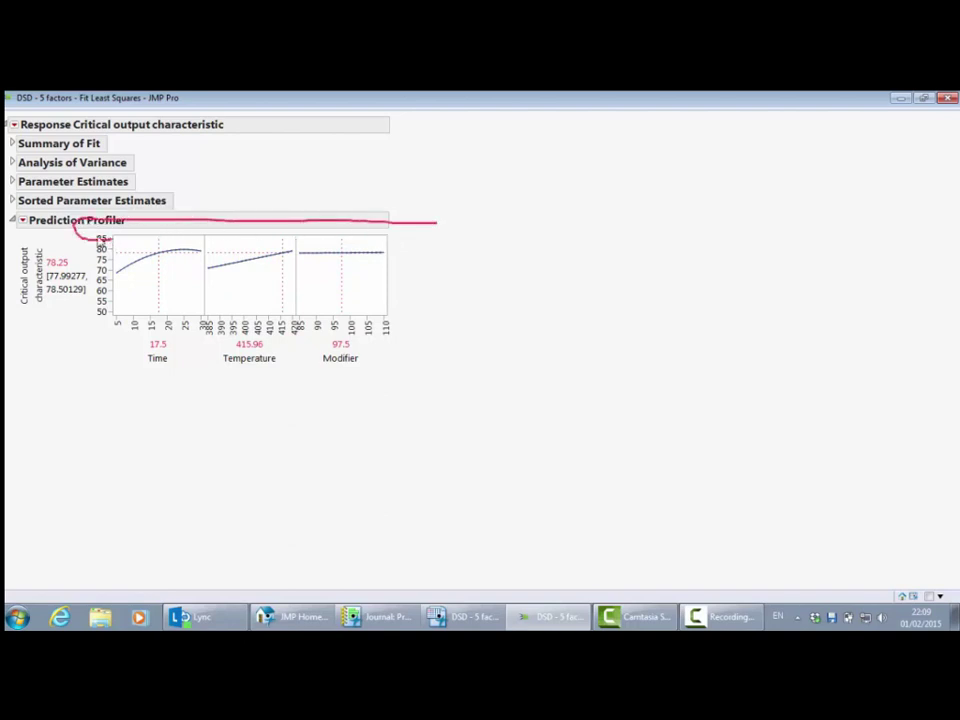
pyautogui.hotkey('ctrl', 'z')
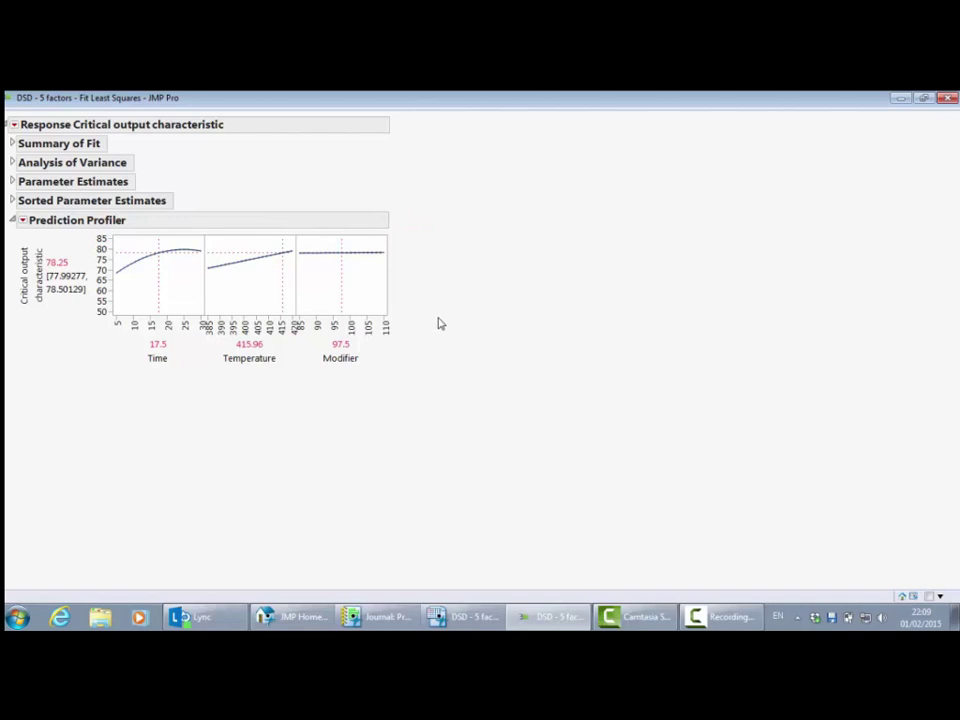
pyautogui.click(249, 281)
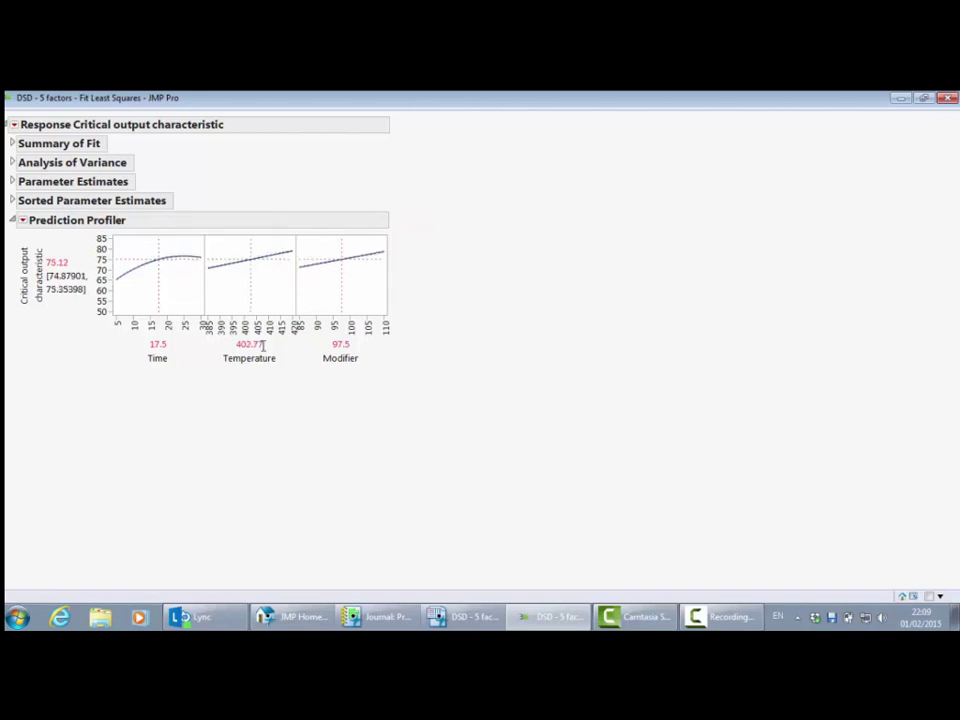
# Add the Simulator to the Prediction Profiler
pyautogui.click(23, 222)
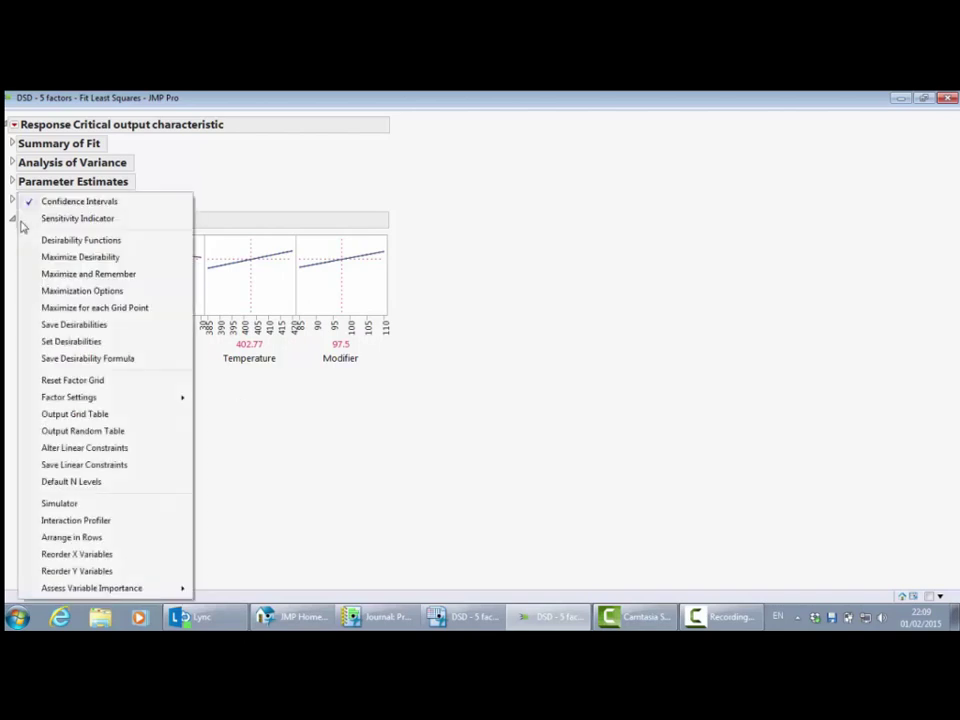
pyautogui.click(101, 505)
pyautogui.moveTo(446, 318); pyautogui.dragTo(483, 316)
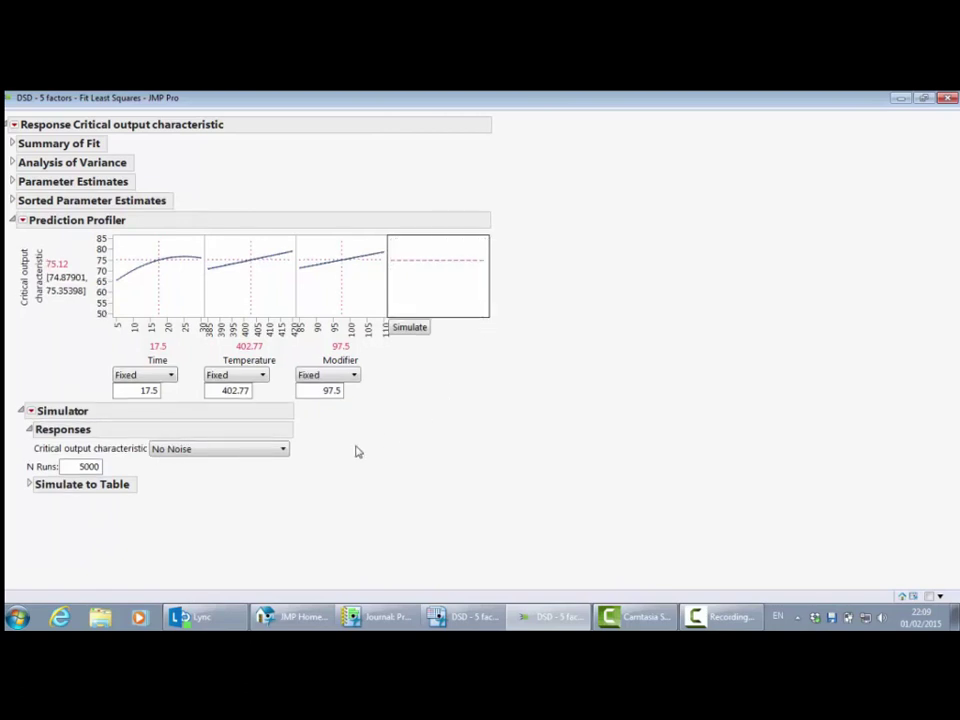
pyautogui.moveTo(356, 448)
pyautogui.mouseDown()
pyautogui.moveTo(396, 392)
pyautogui.moveTo(280, 325)
pyautogui.mouseUp()
pyautogui.moveTo(221, 331)
pyautogui.mouseDown()
pyautogui.moveTo(116, 377)
pyautogui.moveTo(176, 404)
pyautogui.moveTo(397, 403)
pyautogui.mouseUp()
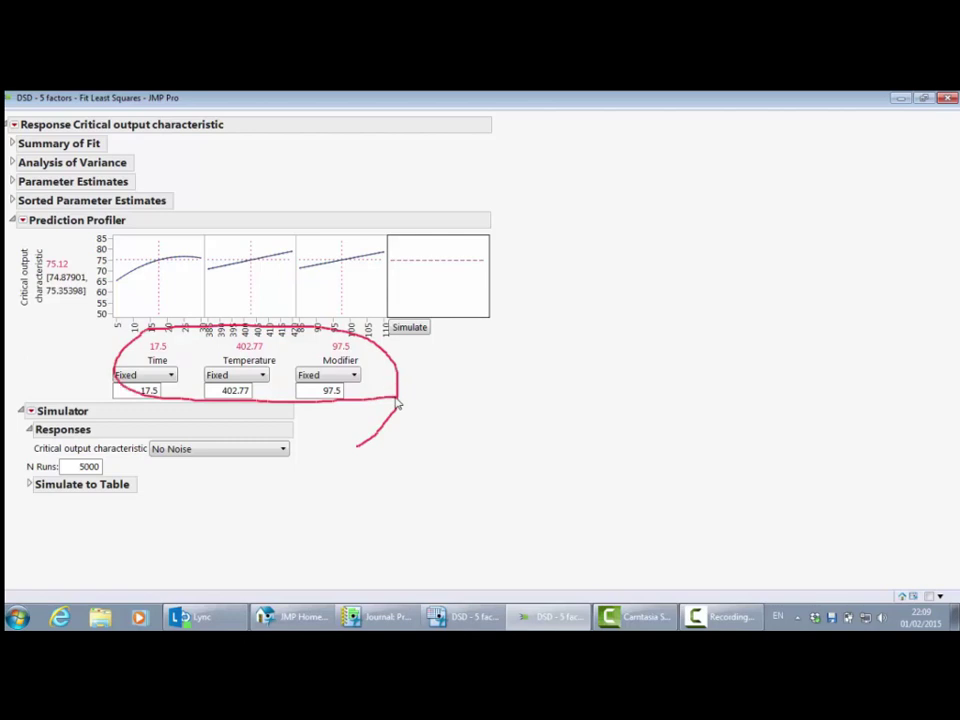
# Set Time, Temperature and Modifier to Random with Normal distributions for the simulation
pyautogui.press('Escape')
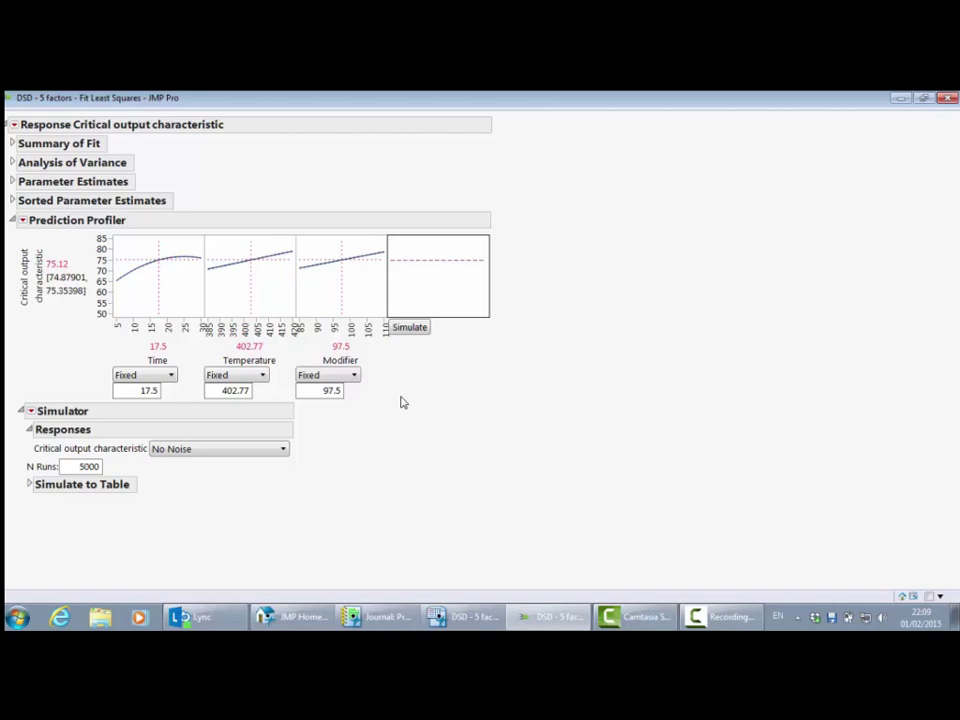
pyautogui.click(171, 377)
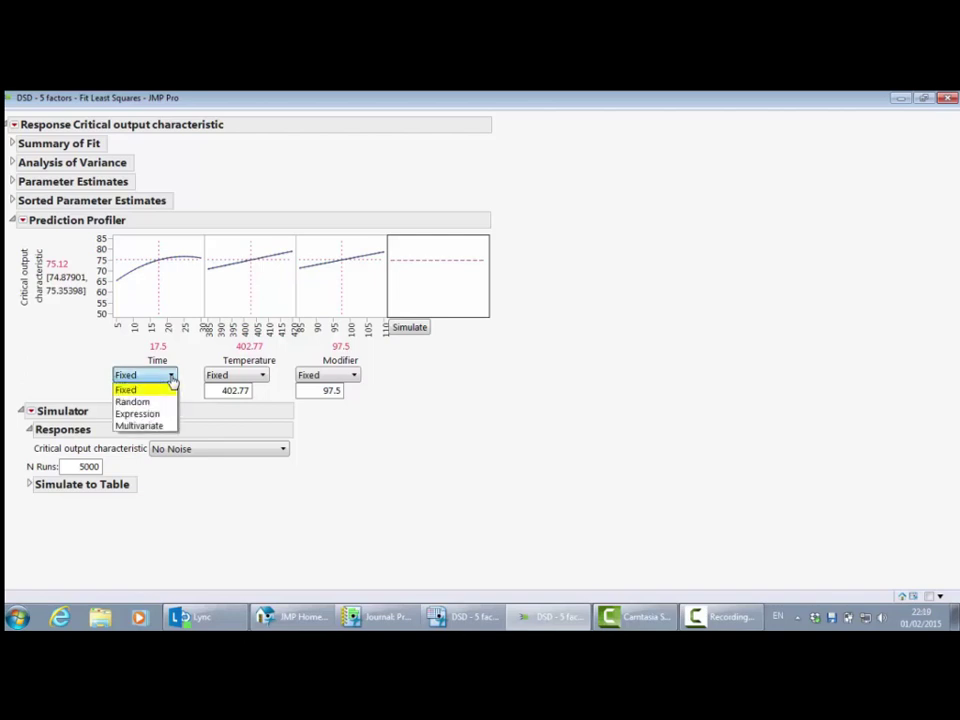
pyautogui.click(164, 402)
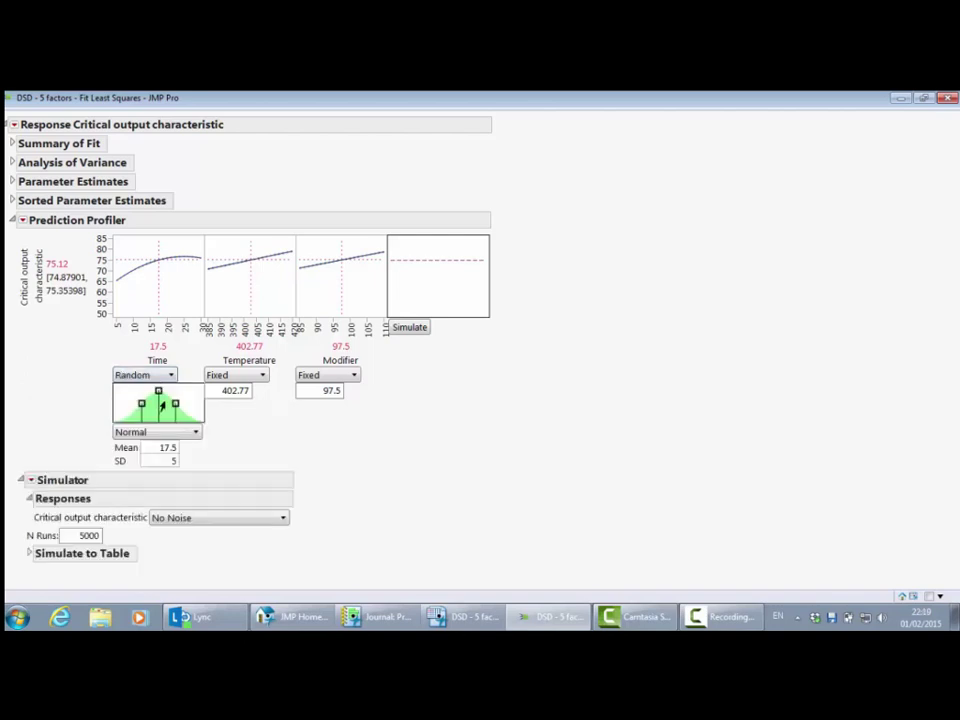
pyautogui.click(264, 376)
pyautogui.click(256, 402)
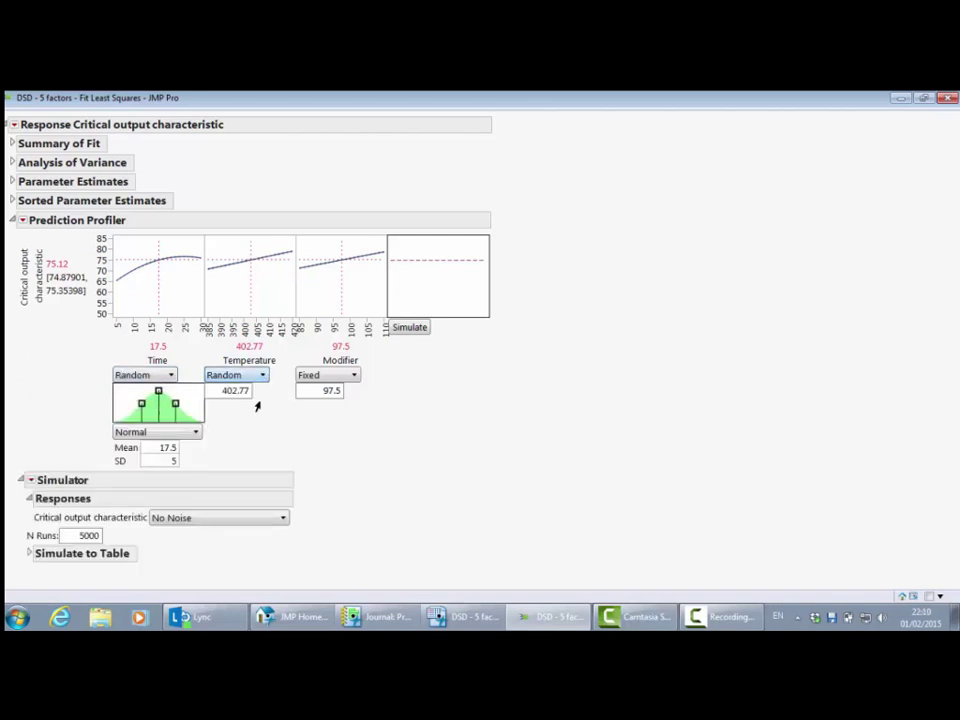
pyautogui.click(354, 376)
pyautogui.click(350, 402)
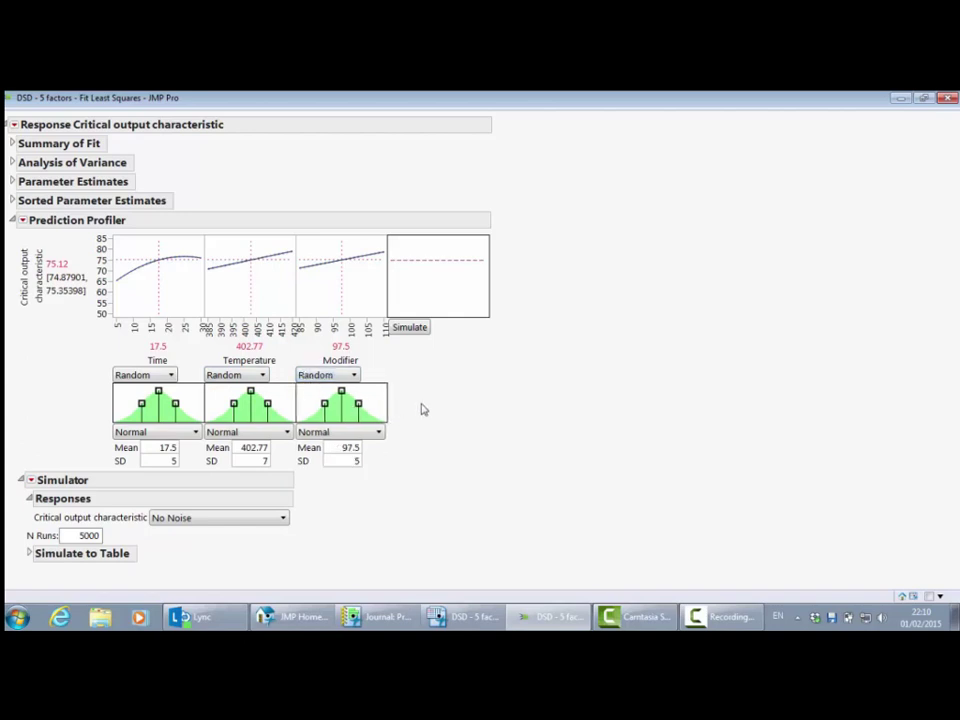
# Add random noise to the critical output characteristic response in the Simulator
pyautogui.click(281, 518)
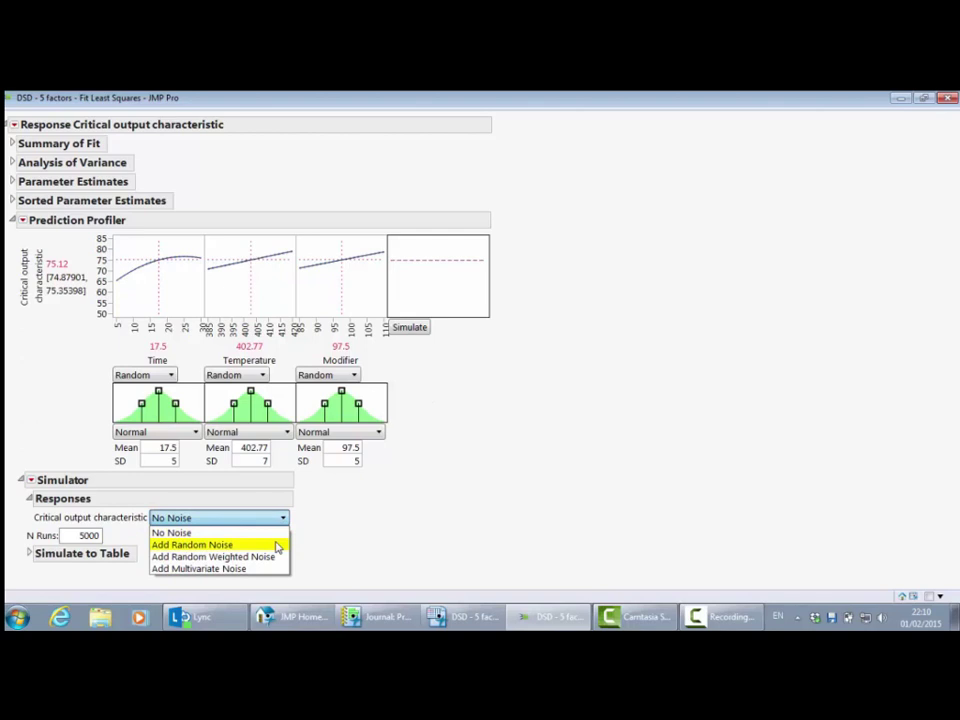
pyautogui.click(277, 545)
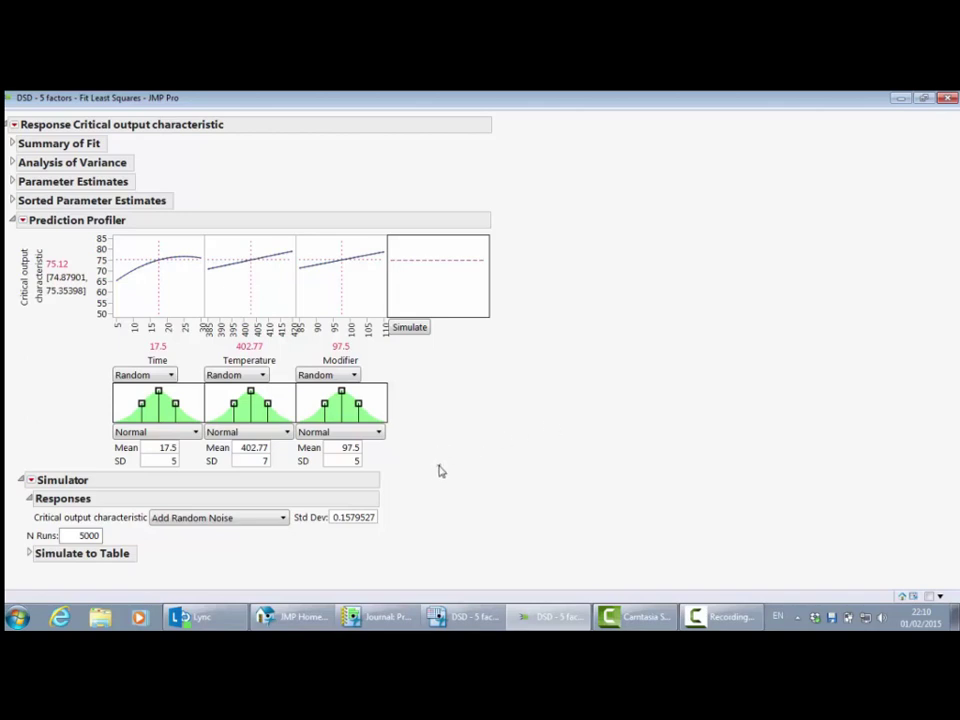
pyautogui.moveTo(426, 455)
pyautogui.mouseDown()
pyautogui.moveTo(420, 412)
pyautogui.moveTo(336, 380)
pyautogui.moveTo(193, 374)
pyautogui.moveTo(104, 383)
pyautogui.moveTo(98, 429)
pyautogui.moveTo(185, 442)
pyautogui.moveTo(436, 434)
pyautogui.mouseUp()
pyautogui.moveTo(36, 324)
pyautogui.mouseDown()
pyautogui.moveTo(13, 292)
pyautogui.moveTo(22, 224)
pyautogui.mouseUp()
pyautogui.moveTo(104, 254); pyautogui.dragTo(47, 321)
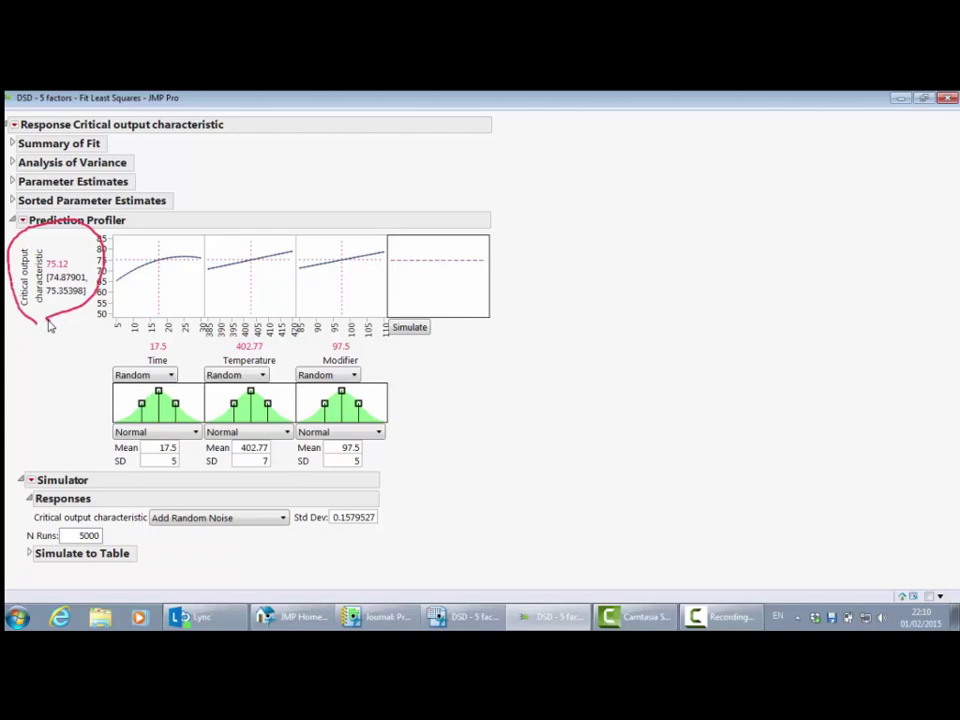
pyautogui.moveTo(182, 549)
pyautogui.mouseDown()
pyautogui.moveTo(100, 525)
pyautogui.moveTo(60, 545)
pyautogui.moveTo(145, 540)
pyautogui.mouseUp()
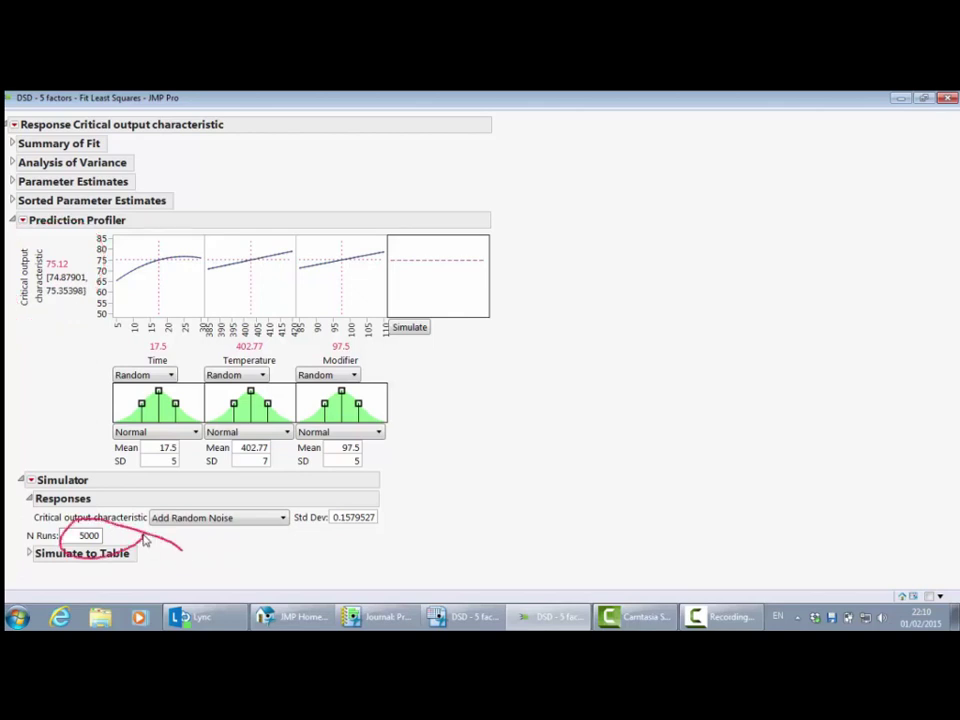
# Run the 5000-run simulation several times and show the defect rate in Percent format
pyautogui.click(415, 328)
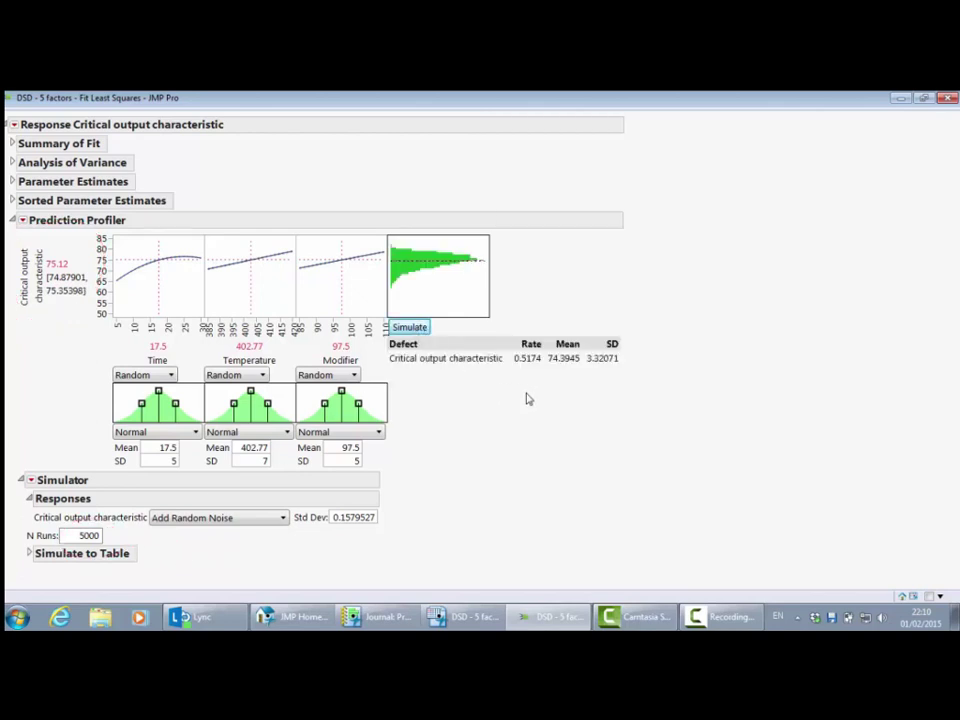
pyautogui.click(411, 327)
pyautogui.click(413, 328)
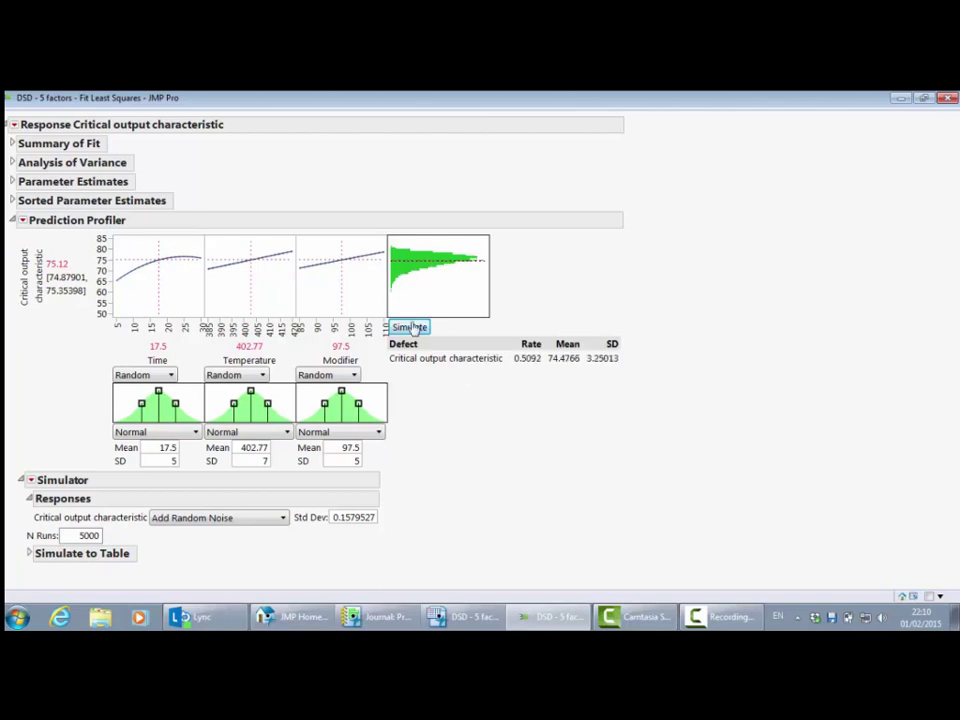
pyautogui.moveTo(536, 262)
pyautogui.mouseDown()
pyautogui.moveTo(392, 263)
pyautogui.moveTo(381, 270)
pyautogui.moveTo(383, 292)
pyautogui.moveTo(512, 292)
pyautogui.moveTo(511, 267)
pyautogui.mouseUp()
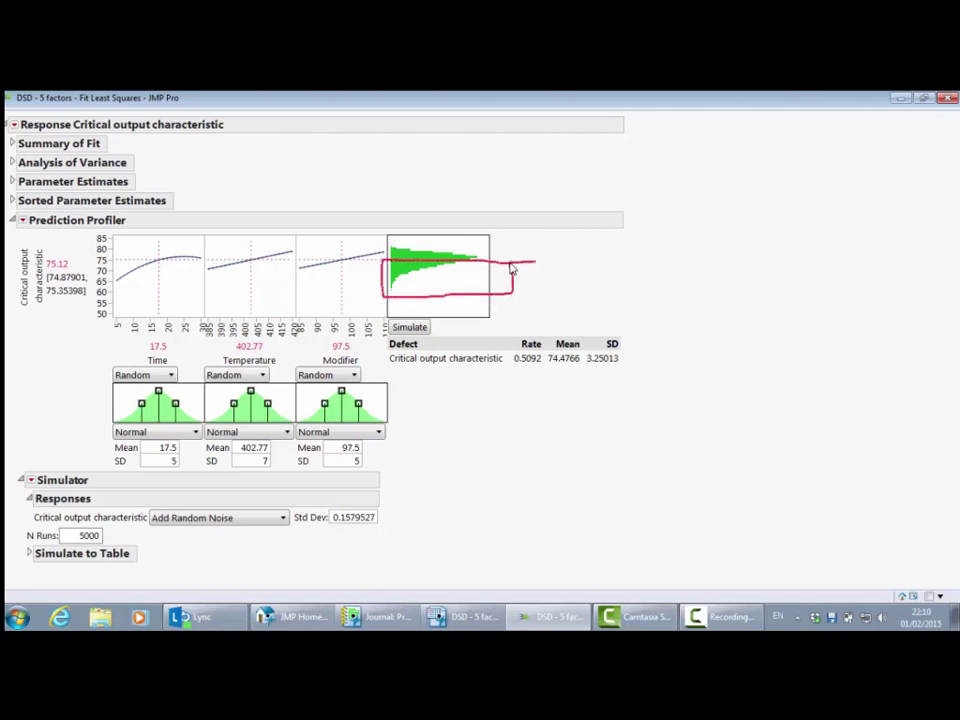
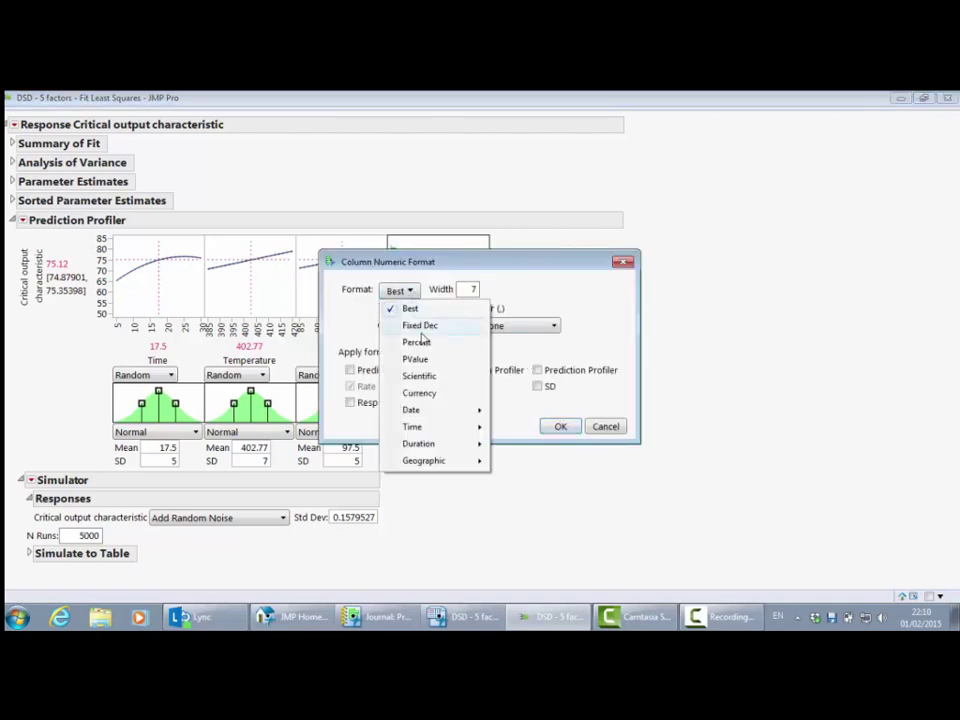
pyautogui.click(418, 341)
pyautogui.click(563, 427)
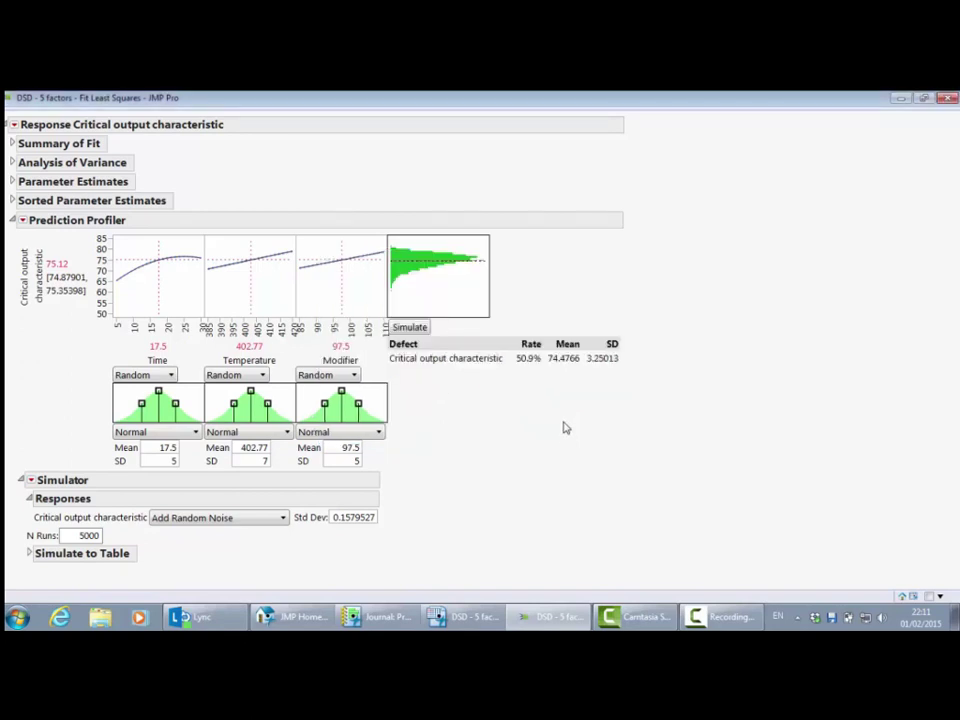
# Remember the current factor settings of the Prediction Profiler under the name "Initial"
pyautogui.click(22, 220)
pyautogui.click(232, 397)
pyautogui.press('BackSpace')
pyautogui.write('Initial')
pyautogui.click(492, 371)
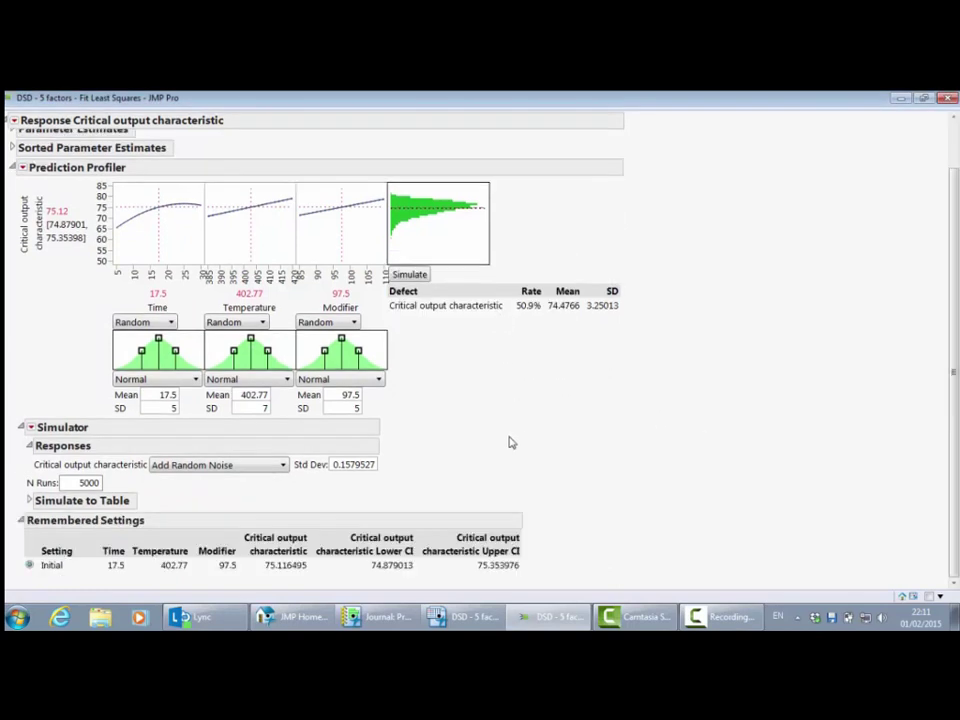
# Maximize the desirability in the Prediction Profiler to find the factor settings giving the highest critical output characteristic
pyautogui.scroll(1, 428, 438)
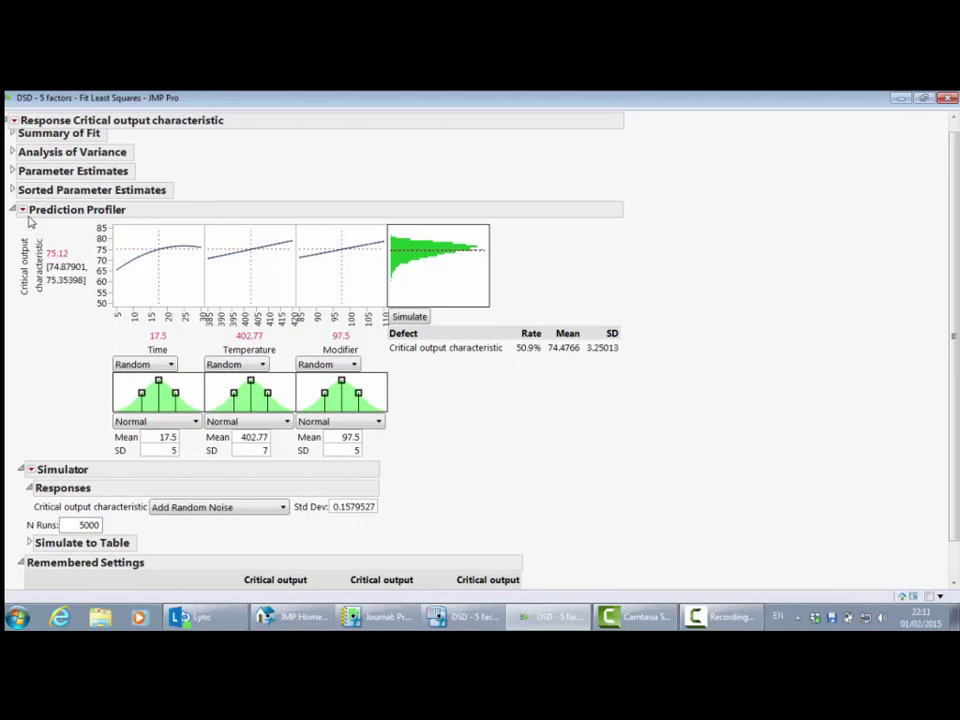
pyautogui.moveTo(62, 367)
pyautogui.mouseDown()
pyautogui.moveTo(123, 333)
pyautogui.moveTo(251, 305)
pyautogui.moveTo(369, 317)
pyautogui.moveTo(378, 359)
pyautogui.moveTo(117, 377)
pyautogui.moveTo(85, 340)
pyautogui.mouseUp()
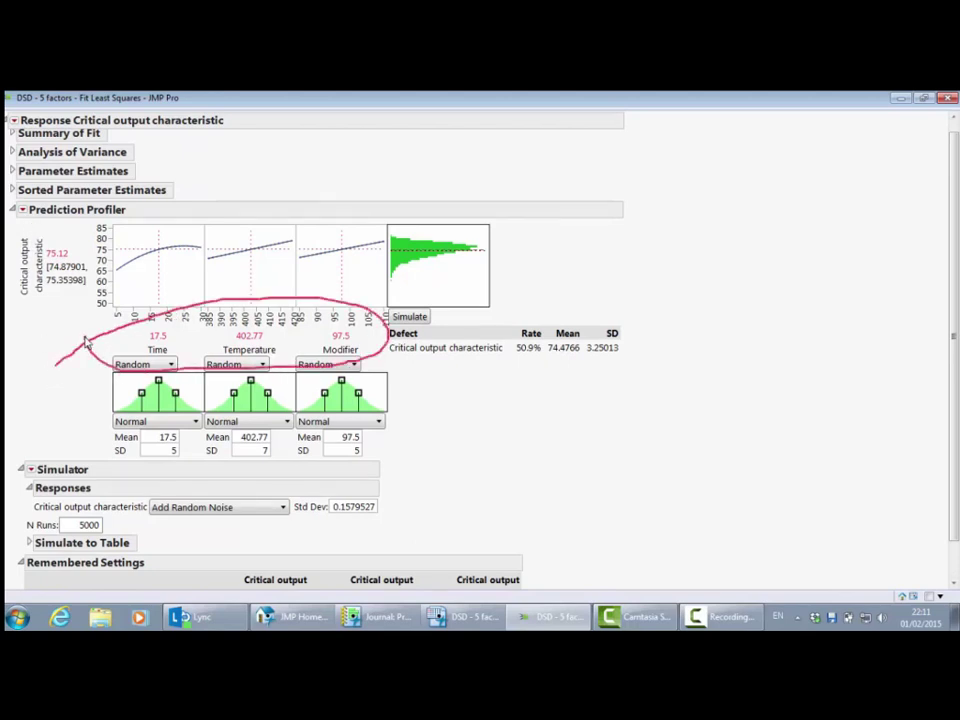
pyautogui.moveTo(22, 326)
pyautogui.mouseDown()
pyautogui.moveTo(86, 211)
pyautogui.moveTo(101, 226)
pyautogui.moveTo(88, 322)
pyautogui.moveTo(33, 316)
pyautogui.mouseUp()
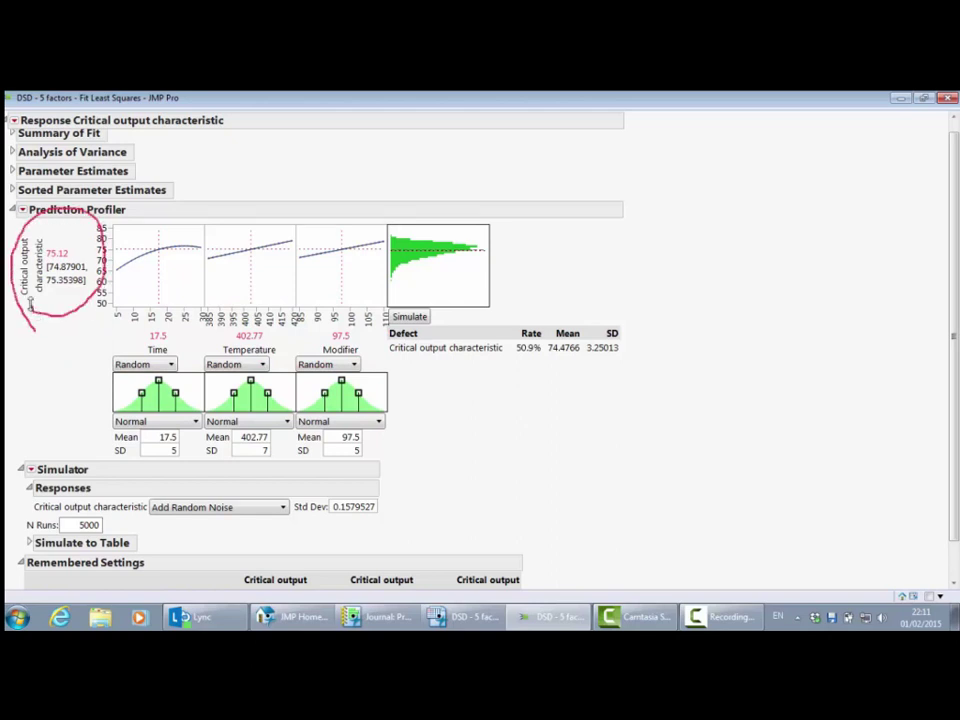
pyautogui.click(22, 209)
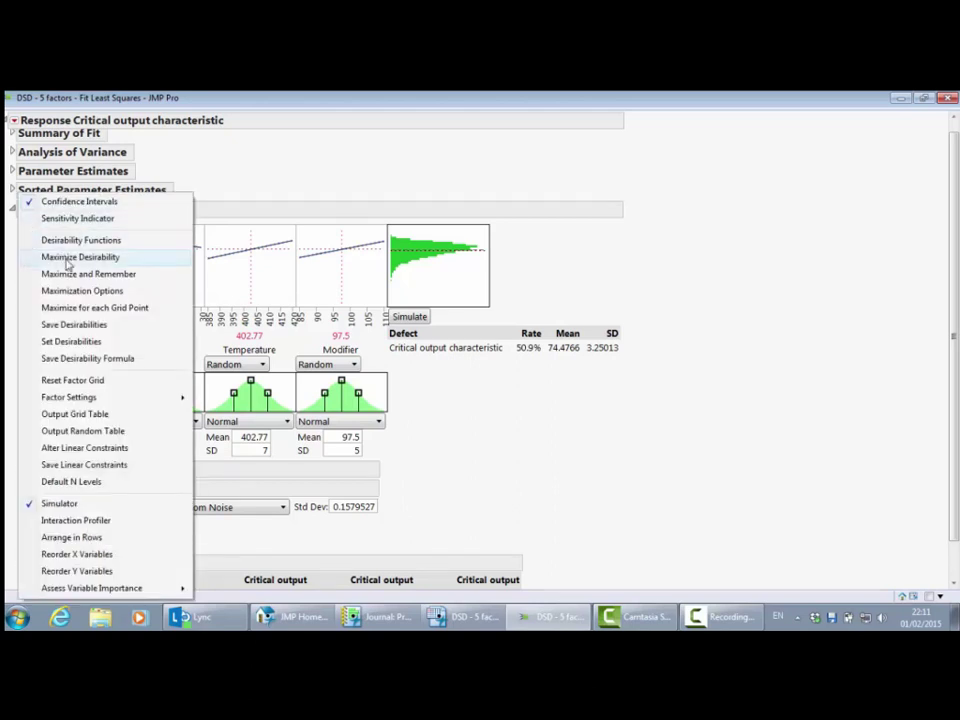
pyautogui.click(67, 258)
pyautogui.moveTo(78, 345)
pyautogui.mouseDown()
pyautogui.moveTo(205, 317)
pyautogui.moveTo(362, 330)
pyautogui.moveTo(363, 355)
pyautogui.moveTo(167, 370)
pyautogui.moveTo(80, 342)
pyautogui.mouseUp()
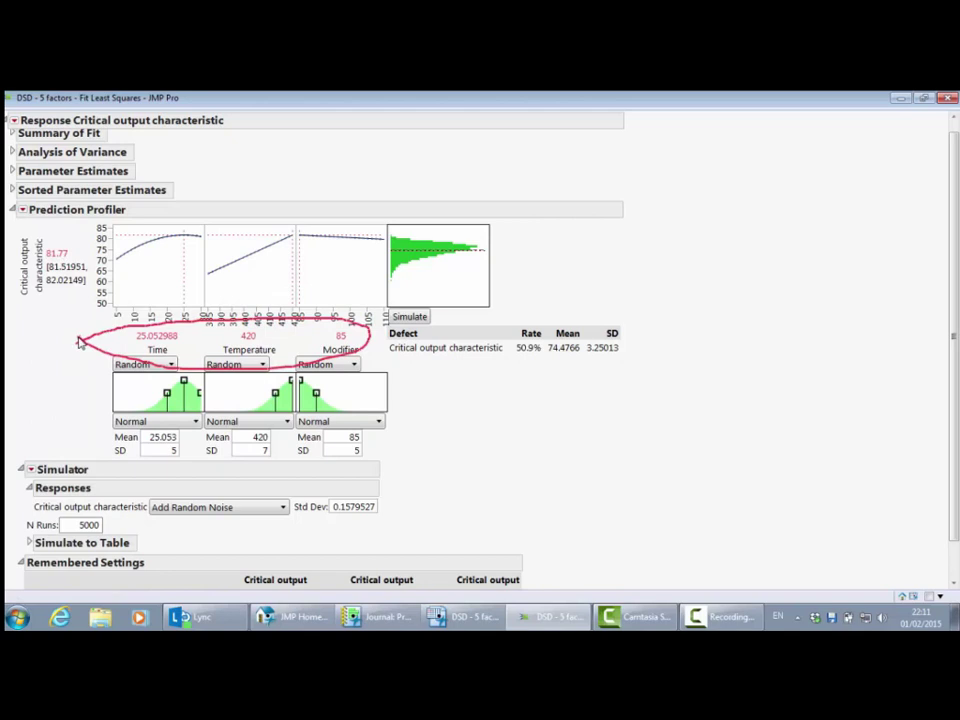
pyautogui.press('Escape')
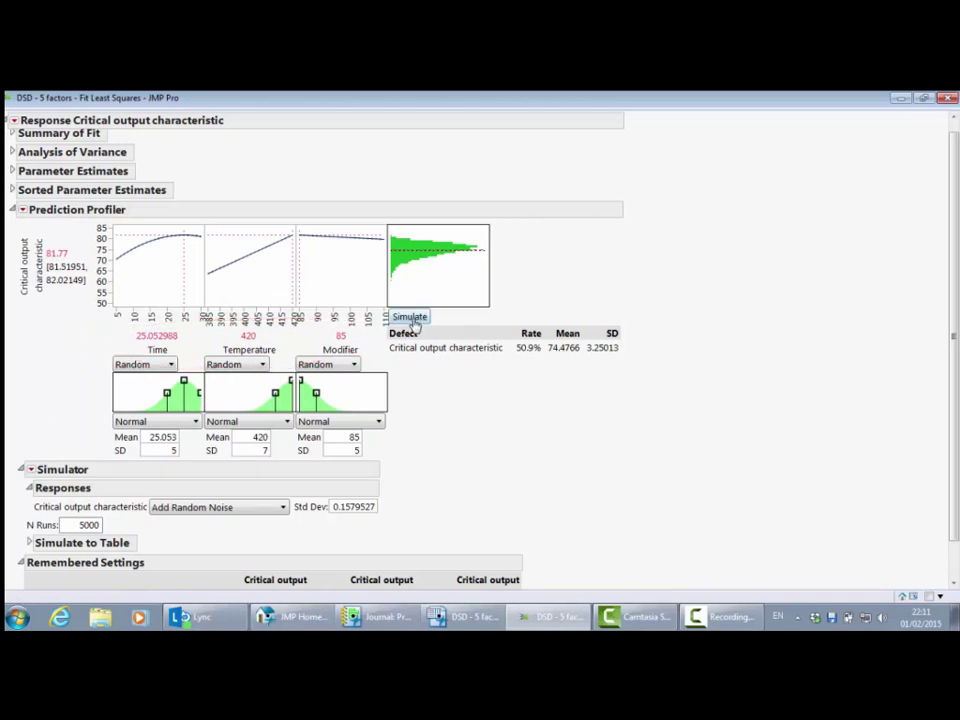
# Rerun the simulation at the maximized factor settings to update the defect rate
pyautogui.click(410, 318)
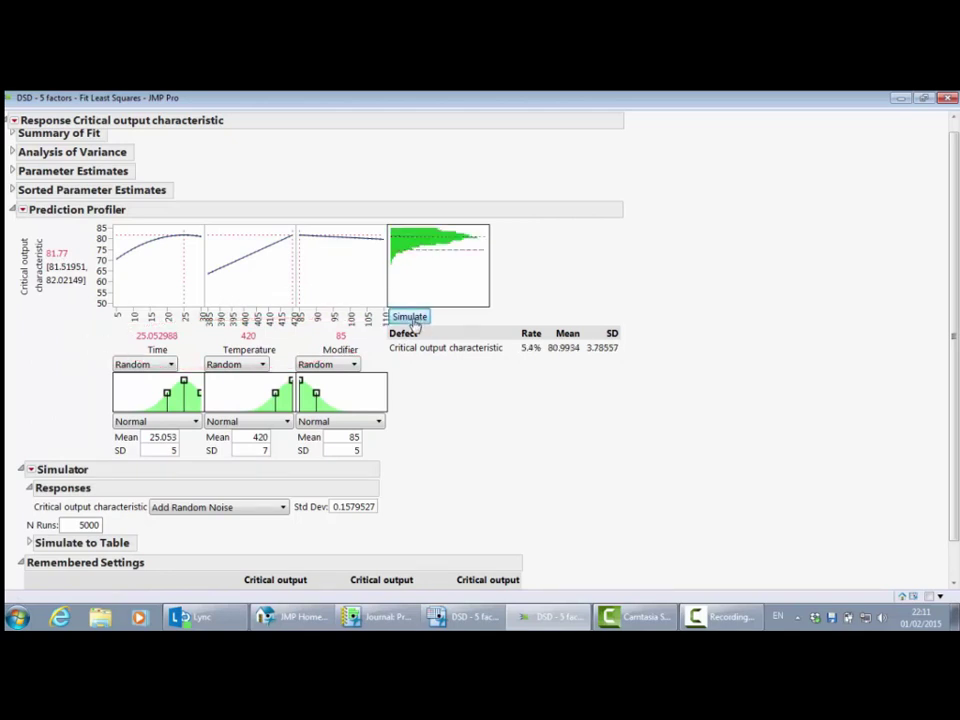
pyautogui.hotkey('ctrl', '2')
pyautogui.moveTo(510, 367)
pyautogui.mouseDown()
pyautogui.moveTo(543, 358)
pyautogui.moveTo(539, 330)
pyautogui.moveTo(516, 369)
pyautogui.mouseUp()
pyautogui.press('Escape')
pyautogui.moveTo(66, 336)
pyautogui.mouseDown()
pyautogui.moveTo(38, 240)
pyautogui.moveTo(79, 222)
pyautogui.moveTo(47, 333)
pyautogui.mouseUp()
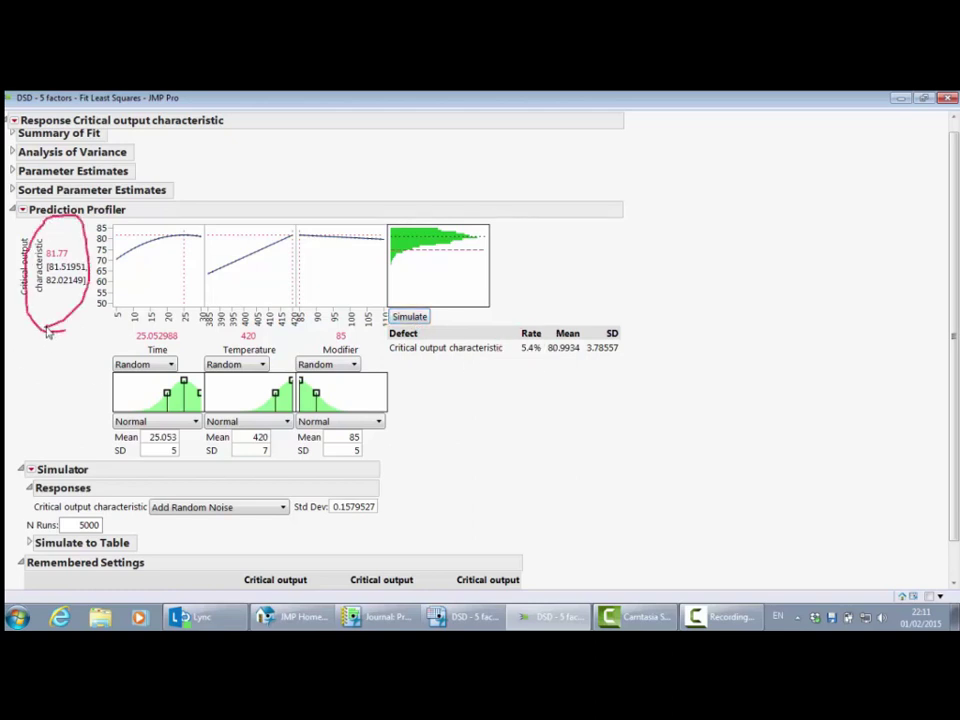
pyautogui.press('Escape')
# Remember the maximized factor settings under the name "Max desirabili"
pyautogui.click(23, 211)
pyautogui.moveTo(90, 398)
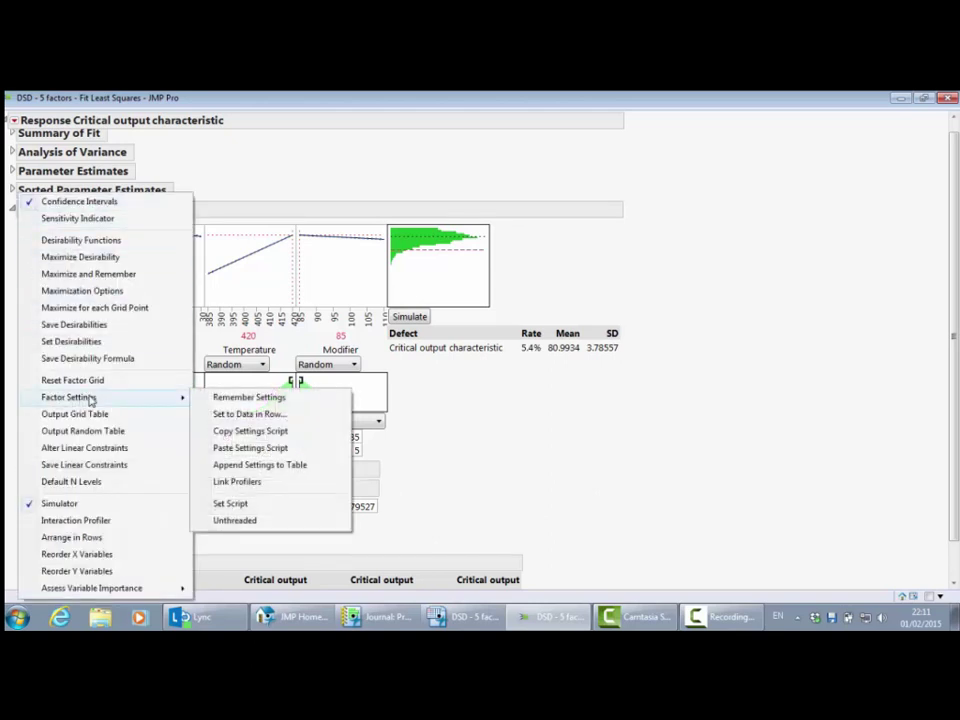
pyautogui.click(259, 399)
pyautogui.write('Max desirabi')
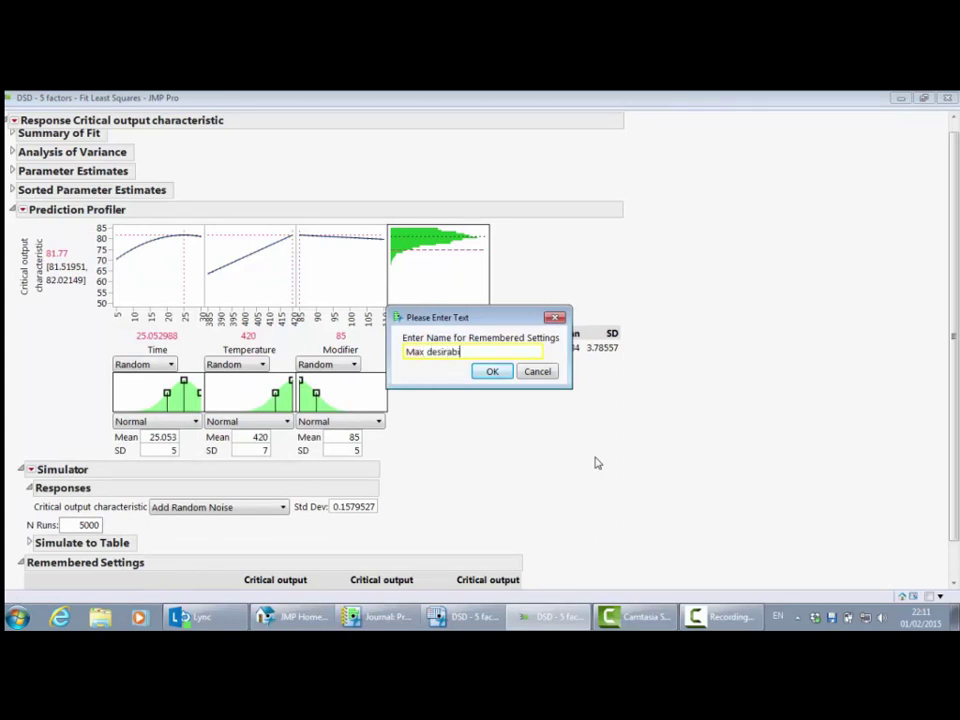
pyautogui.write('li')
pyautogui.press('Return')
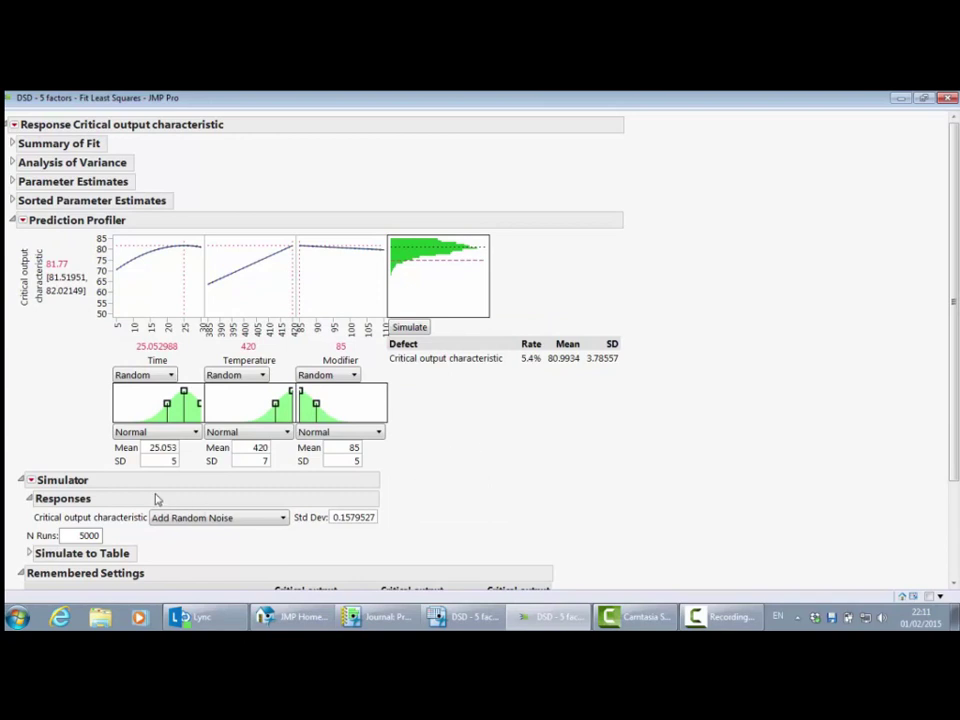
pyautogui.click(30, 480)
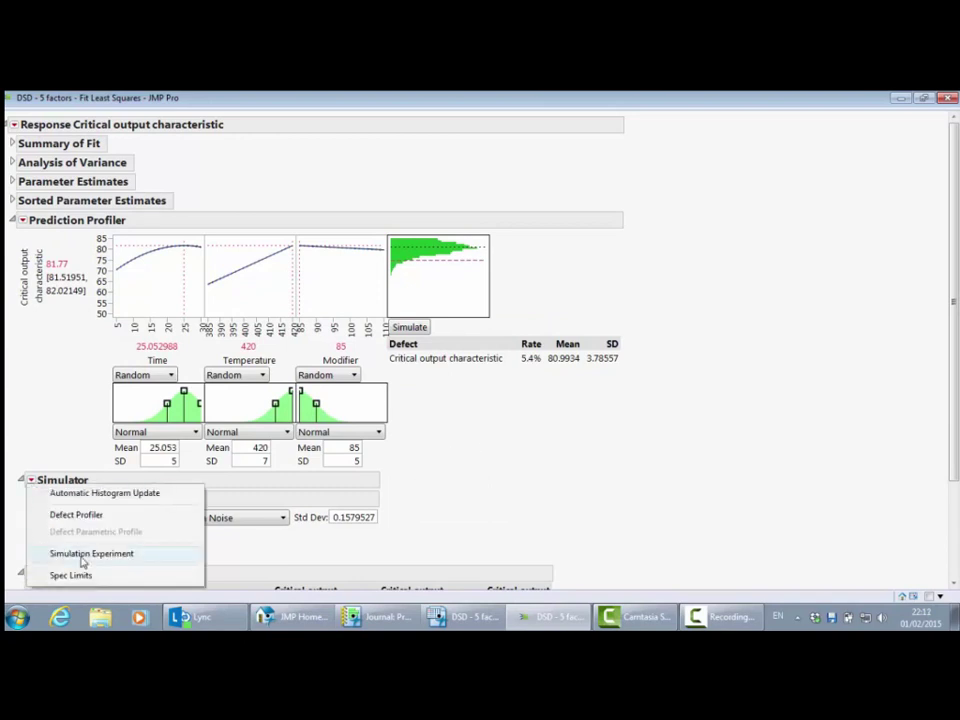
pyautogui.click(54, 556)
pyautogui.moveTo(498, 264); pyautogui.dragTo(744, 214)
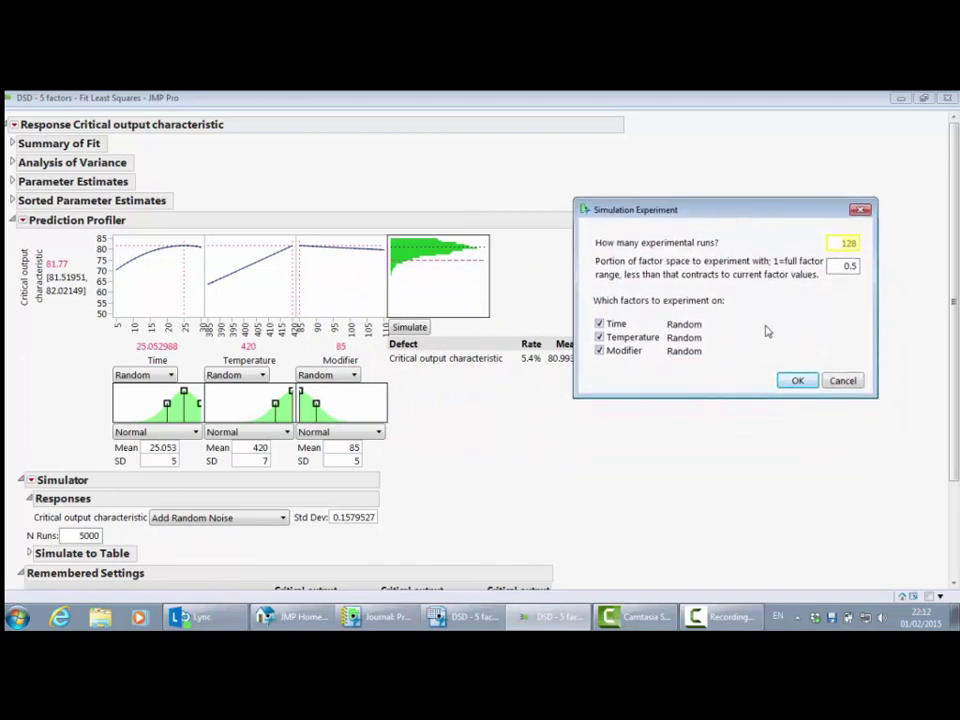
pyautogui.moveTo(630, 382)
pyautogui.mouseDown()
pyautogui.moveTo(712, 360)
pyautogui.moveTo(680, 310)
pyautogui.moveTo(566, 357)
pyautogui.moveTo(690, 382)
pyautogui.mouseUp()
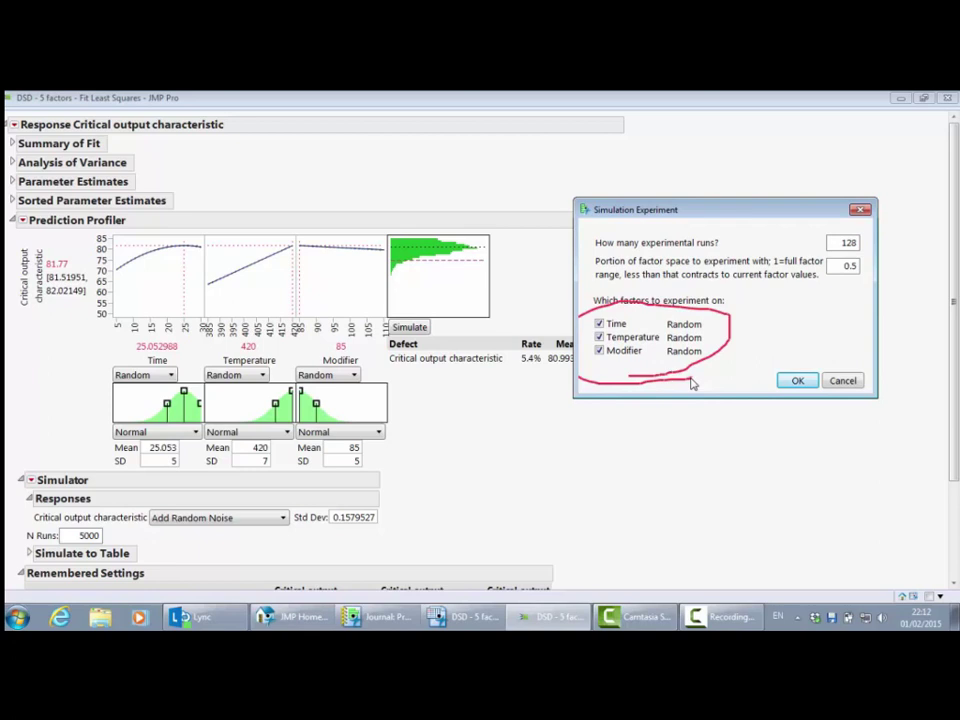
pyautogui.click(838, 382)
pyautogui.moveTo(27, 339)
pyautogui.mouseDown()
pyautogui.moveTo(35, 240)
pyautogui.moveTo(92, 240)
pyautogui.moveTo(116, 297)
pyautogui.moveTo(29, 344)
pyautogui.mouseUp()
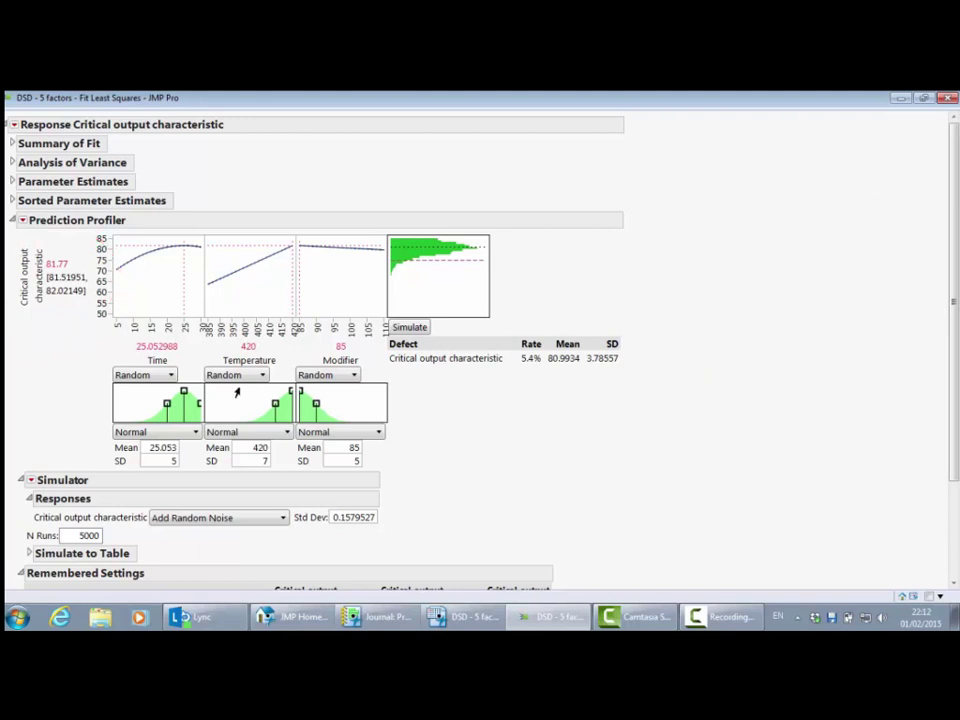
pyautogui.moveTo(101, 344)
pyautogui.mouseDown()
pyautogui.moveTo(374, 340)
pyautogui.moveTo(174, 385)
pyautogui.moveTo(88, 343)
pyautogui.mouseUp()
pyautogui.moveTo(514, 384)
pyautogui.mouseDown()
pyautogui.moveTo(550, 366)
pyautogui.moveTo(545, 352)
pyautogui.moveTo(522, 345)
pyautogui.moveTo(504, 369)
pyautogui.moveTo(545, 385)
pyautogui.mouseUp()
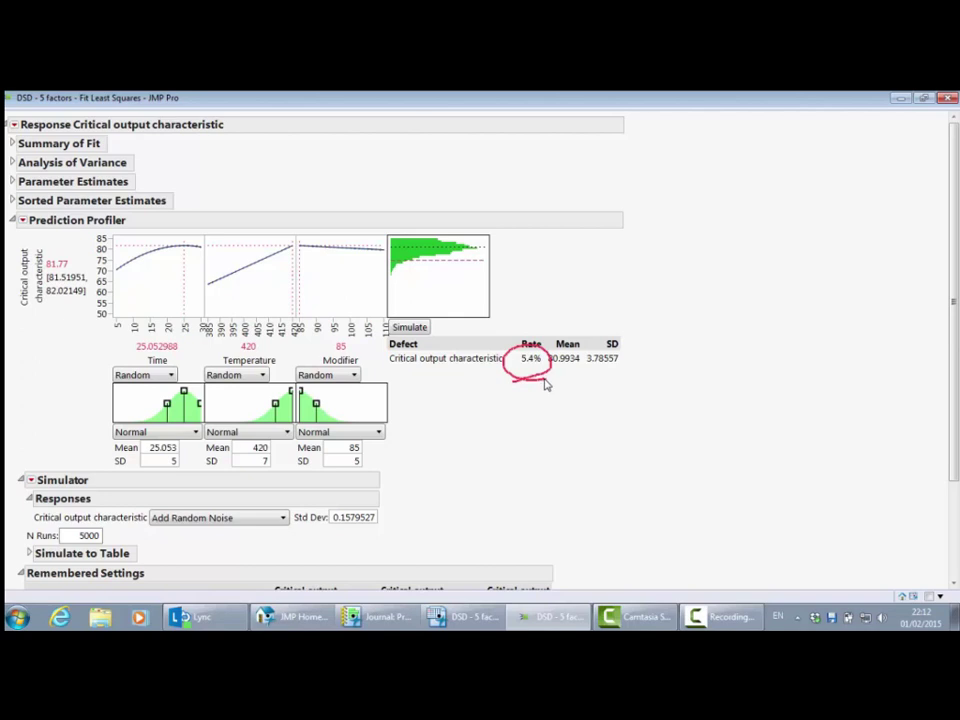
# Run a Simulation Experiment with 128 runs on Time, Temperature and Modifier, setting the portion of factor space to 1
pyautogui.click(31, 480)
pyautogui.click(90, 553)
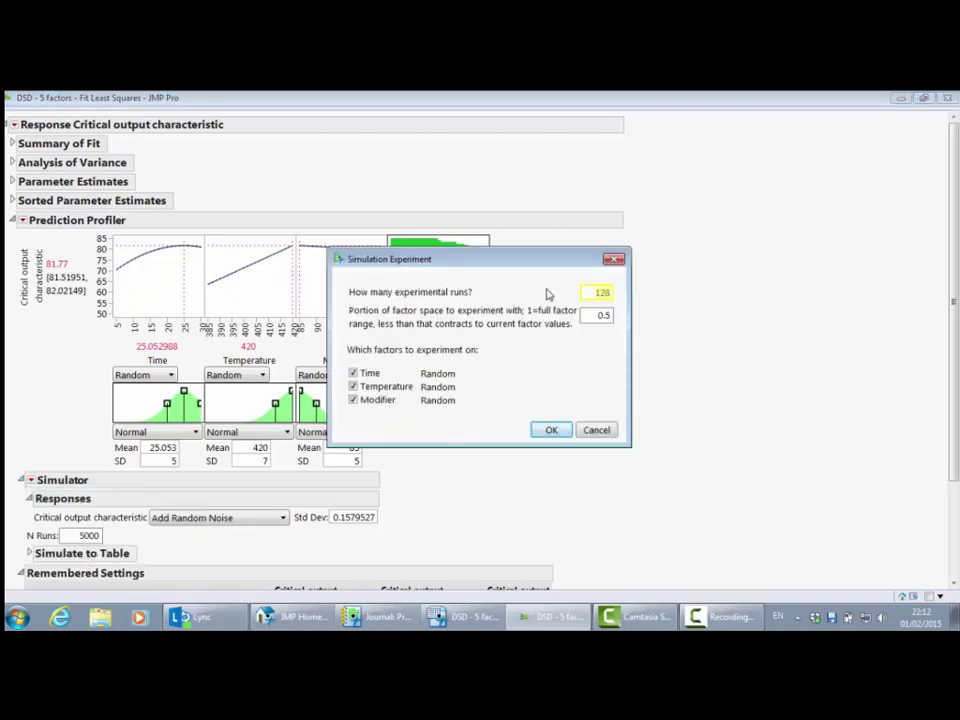
pyautogui.moveTo(548, 291)
pyautogui.mouseDown()
pyautogui.moveTo(605, 275)
pyautogui.moveTo(627, 289)
pyautogui.moveTo(623, 302)
pyautogui.moveTo(596, 310)
pyautogui.moveTo(576, 282)
pyautogui.mouseUp()
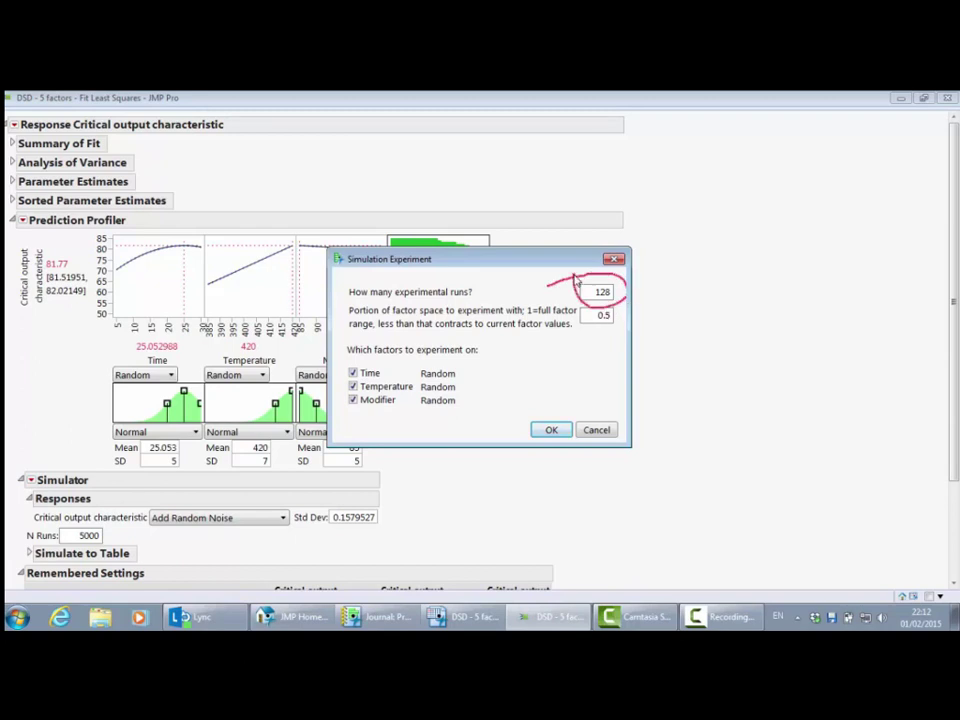
pyautogui.press('Escape')
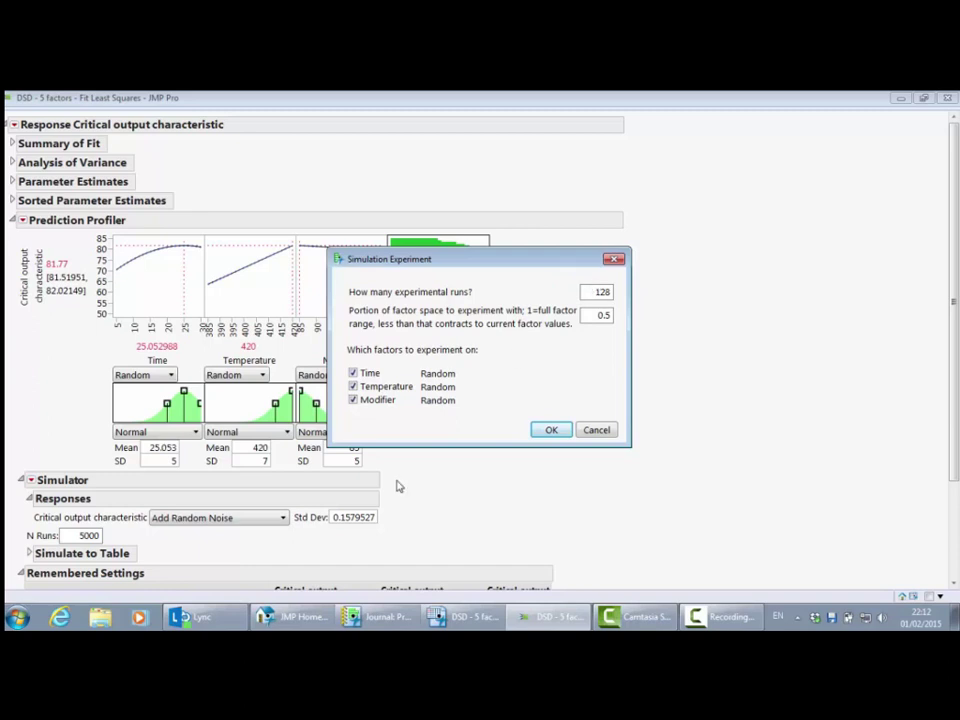
pyautogui.click(596, 314)
pyautogui.write('1')
pyautogui.click(553, 430)
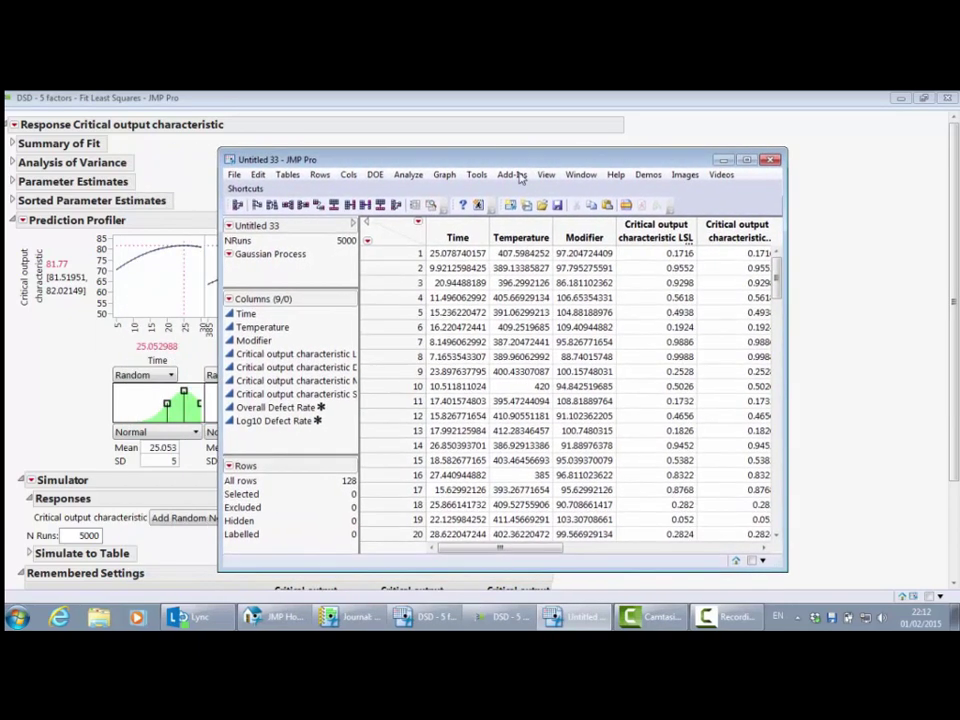
# Examine the Time, Temperature and Modifier settings of the first two runs in the simulation experiment table
pyautogui.click(458, 253)
pyautogui.click(520, 253)
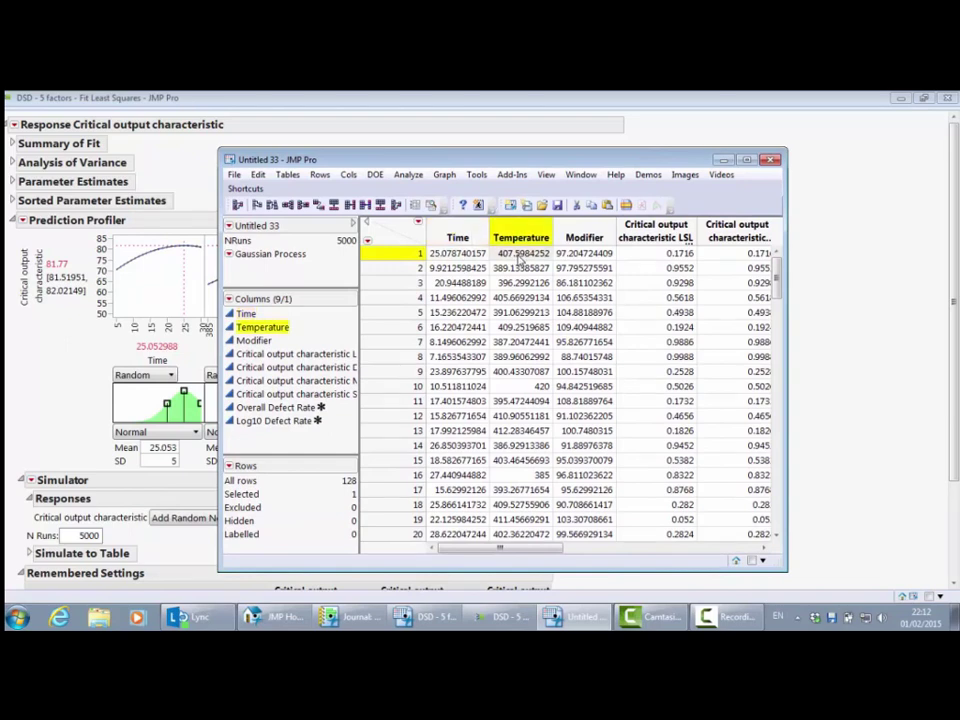
pyautogui.click(582, 257)
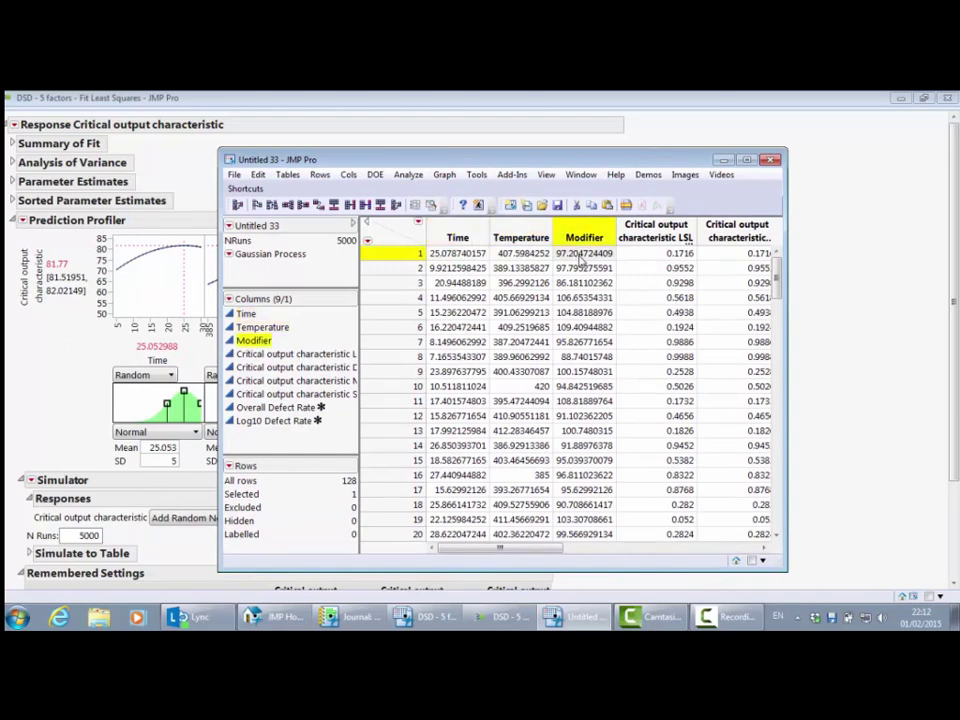
pyautogui.click(396, 234)
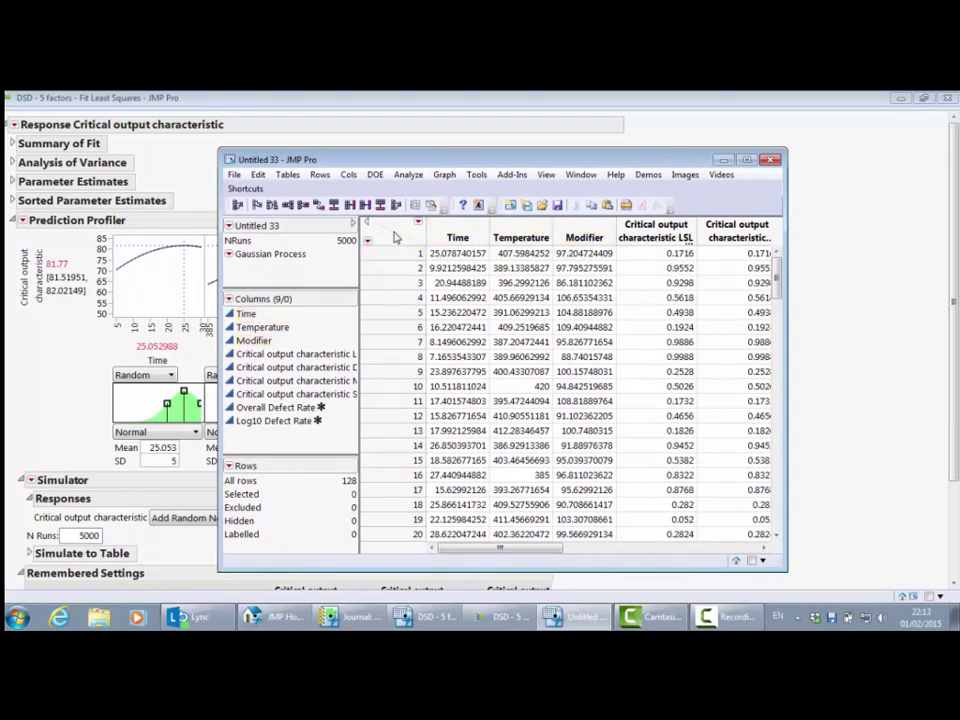
pyautogui.click(462, 268)
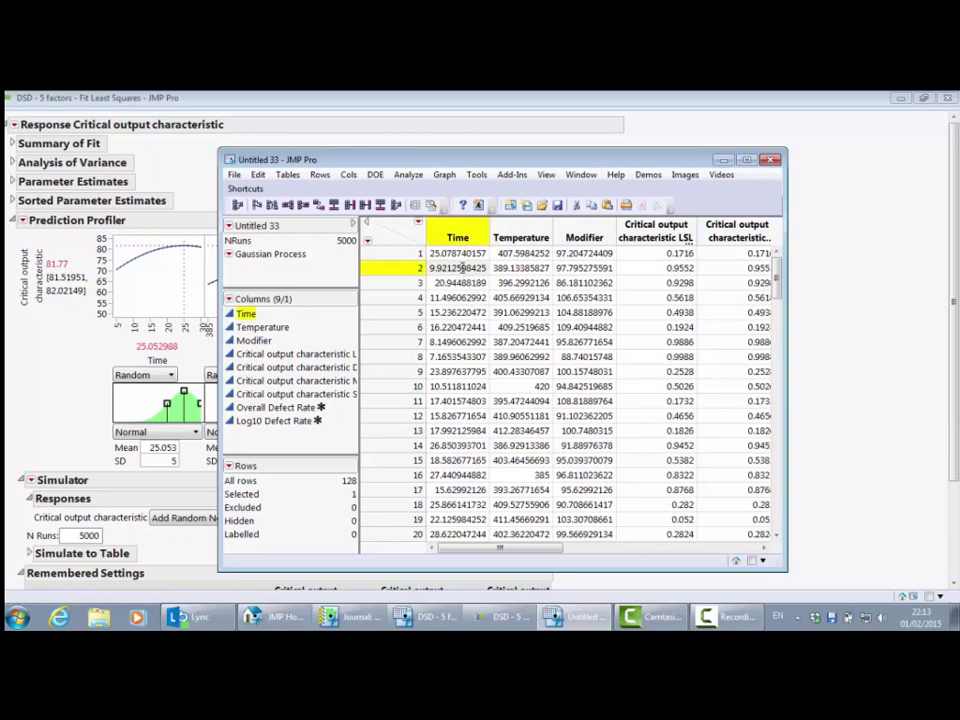
pyautogui.click(521, 268)
pyautogui.click(577, 272)
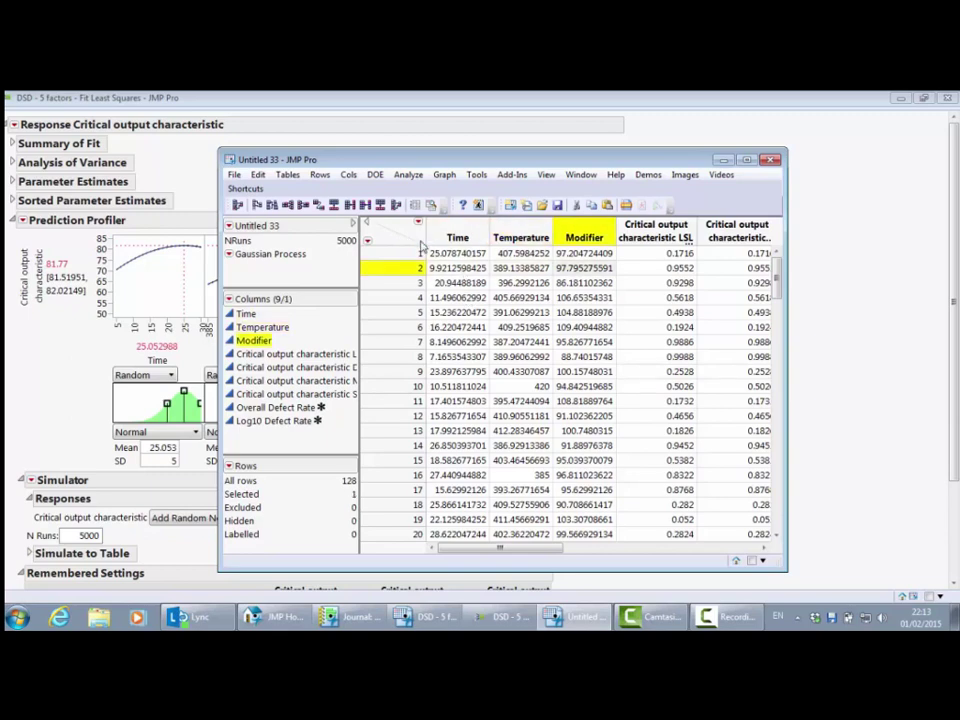
pyautogui.click(396, 231)
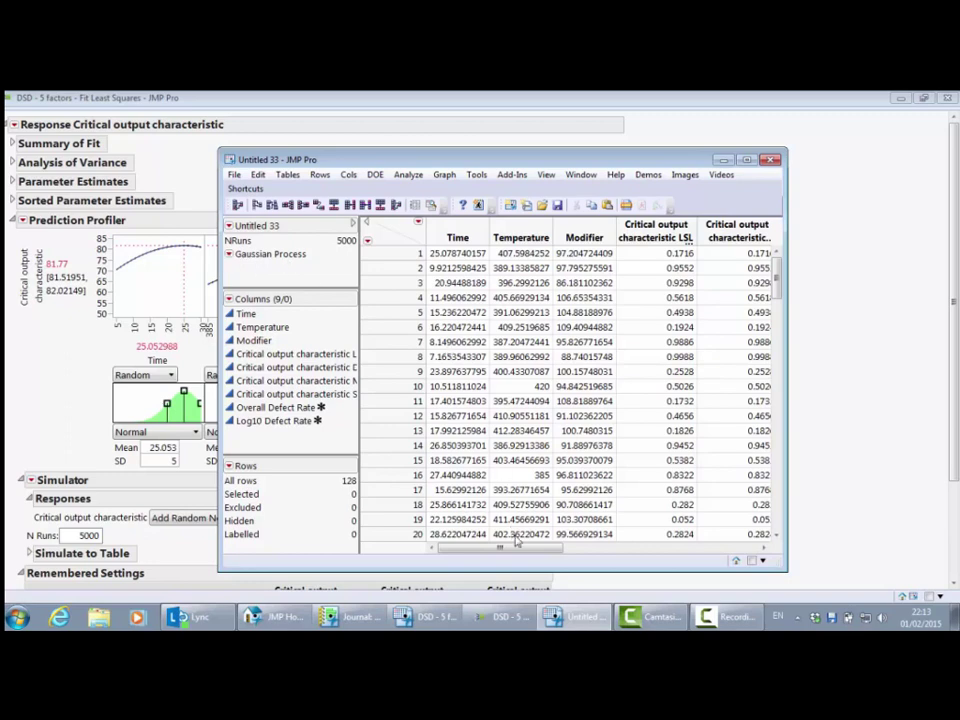
# Examine the critical output characteristic Mean and SD columns and the Overall Defect Rate column of the experiment table
pyautogui.moveTo(516, 548); pyautogui.dragTo(658, 551)
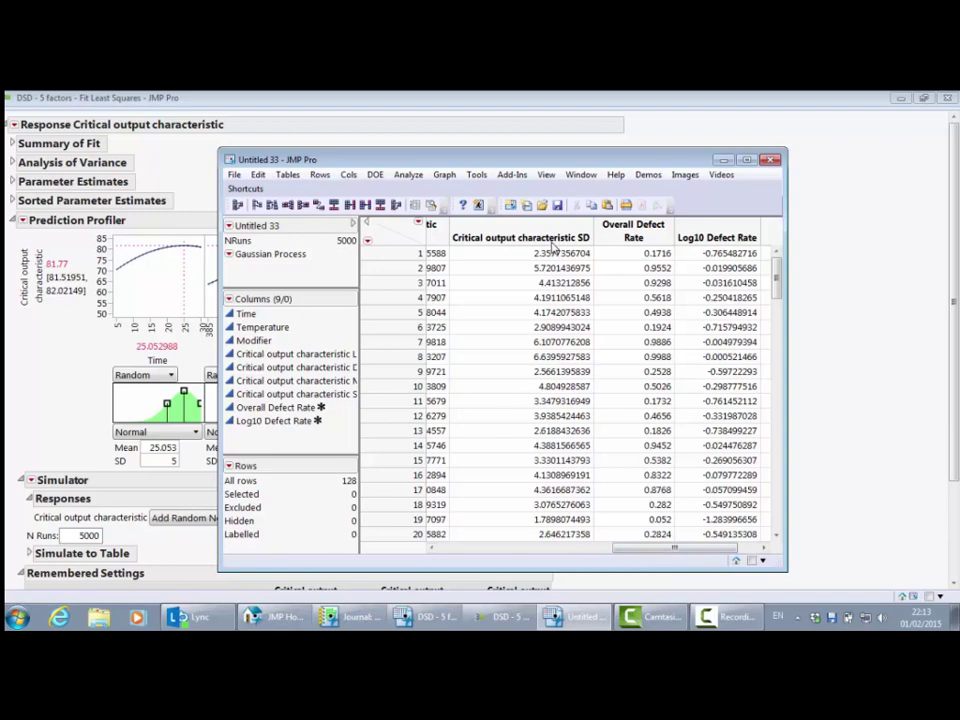
pyautogui.click(555, 240)
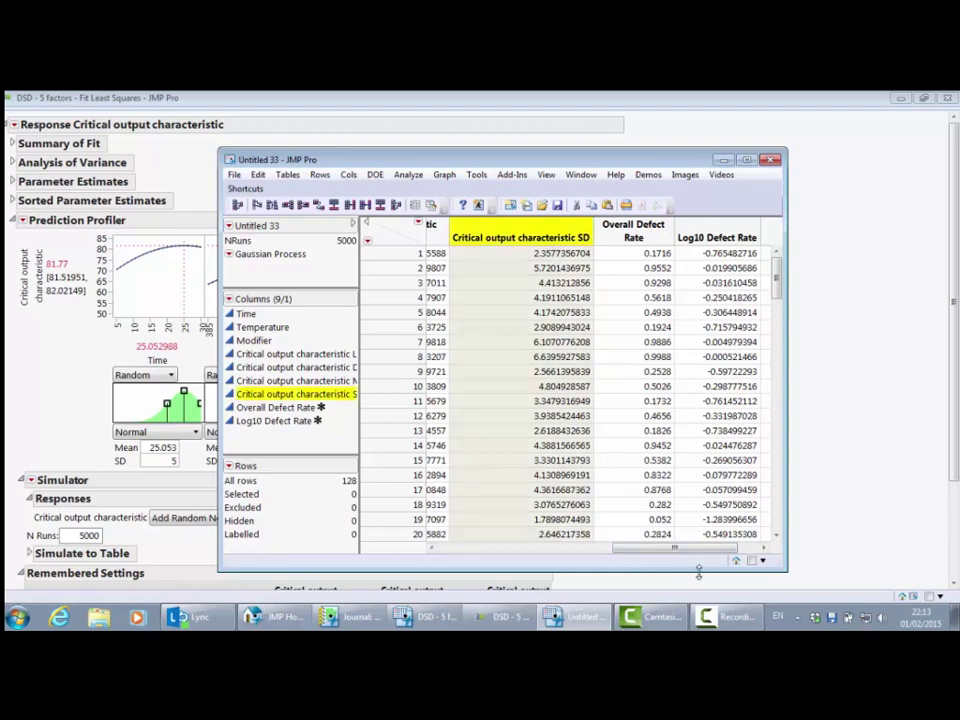
pyautogui.click(502, 237)
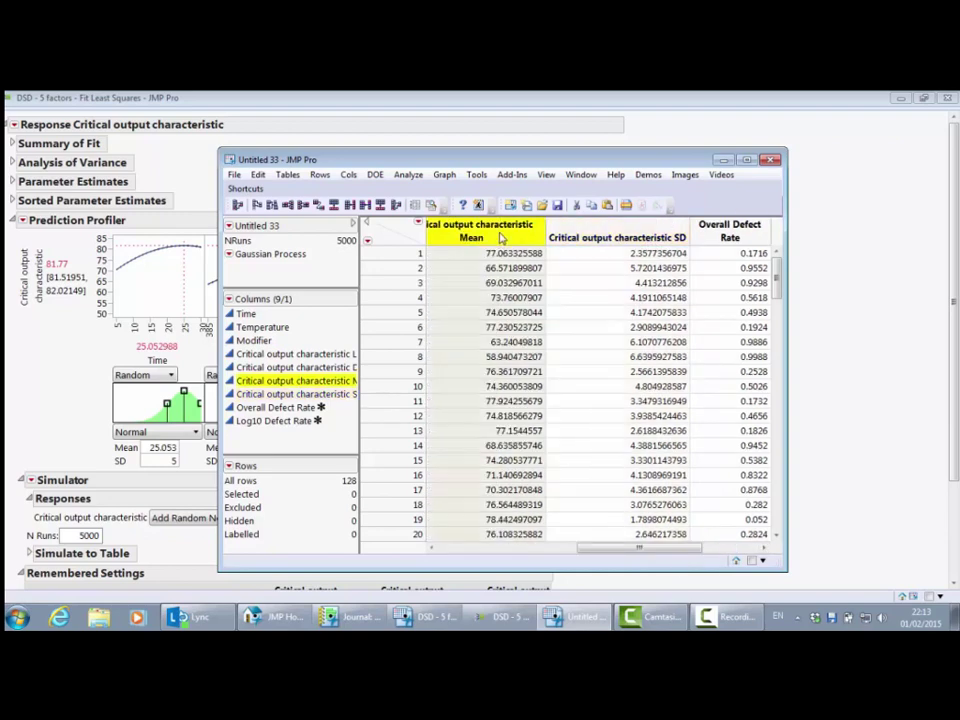
pyautogui.click(735, 236)
pyautogui.click(392, 232)
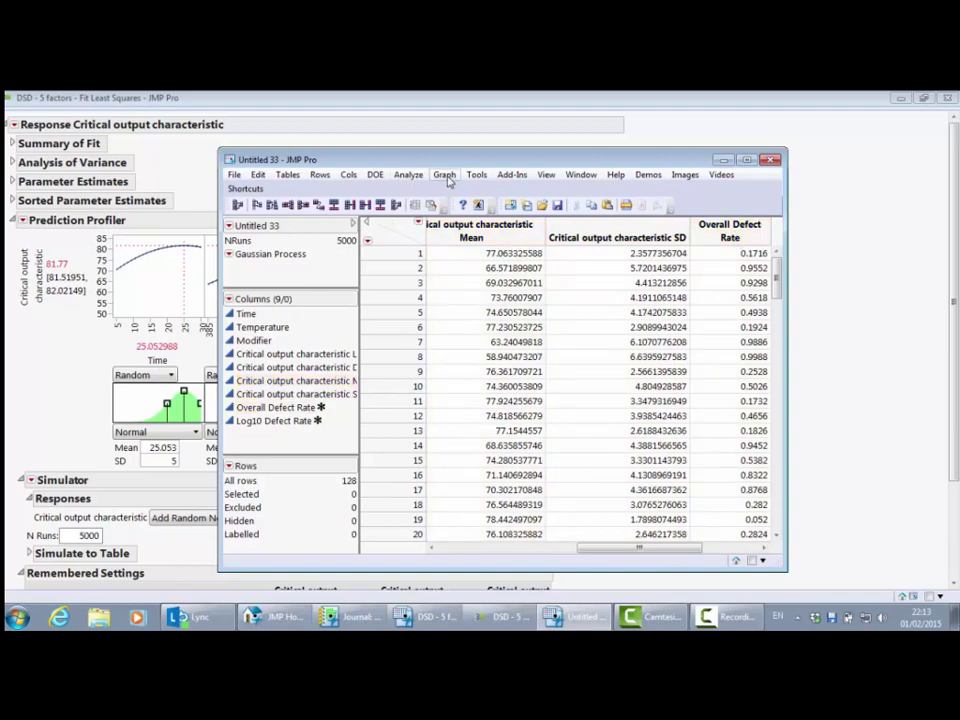
# Create a 3D scatterplot of Time, Temperature and Modifier from the simulation experiment table
pyautogui.click(443, 175)
pyautogui.click(484, 244)
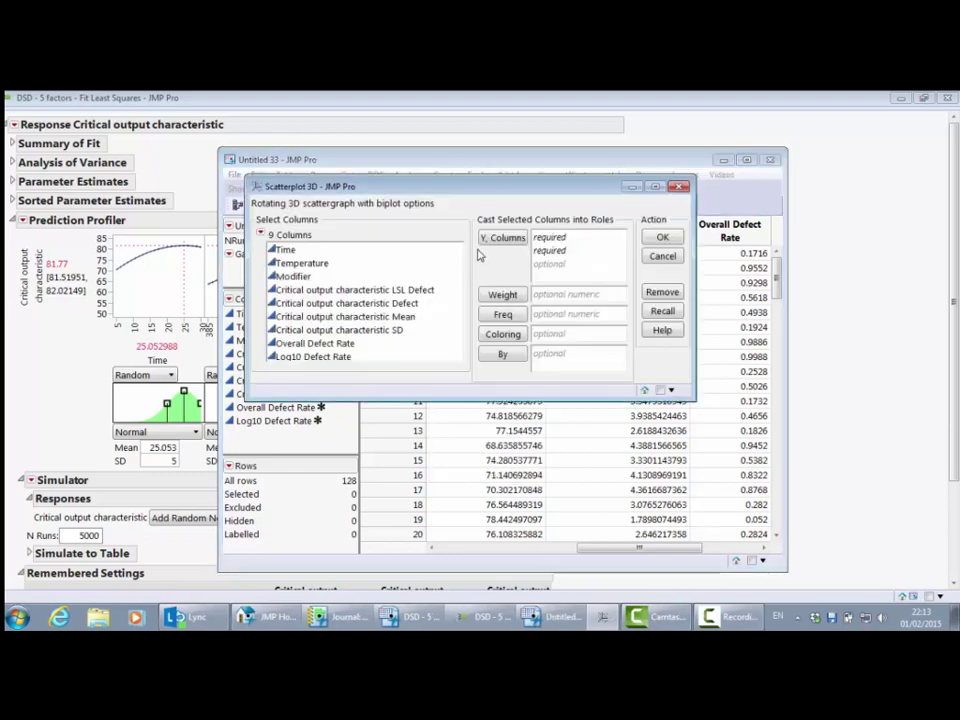
pyautogui.moveTo(315, 250); pyautogui.dragTo(320, 277)
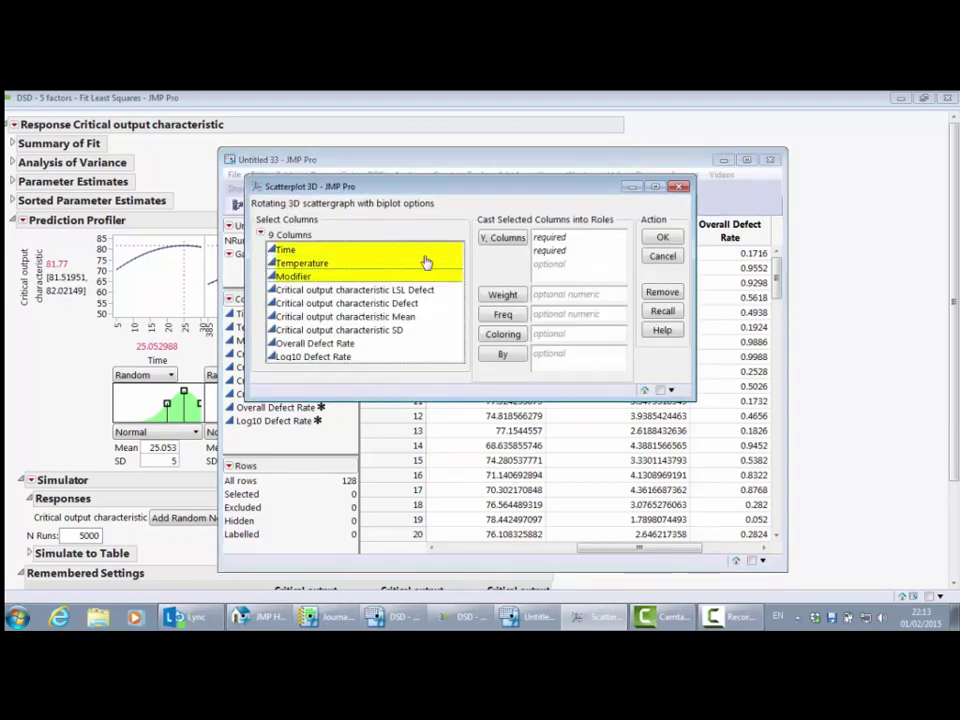
pyautogui.click(501, 238)
pyautogui.click(681, 236)
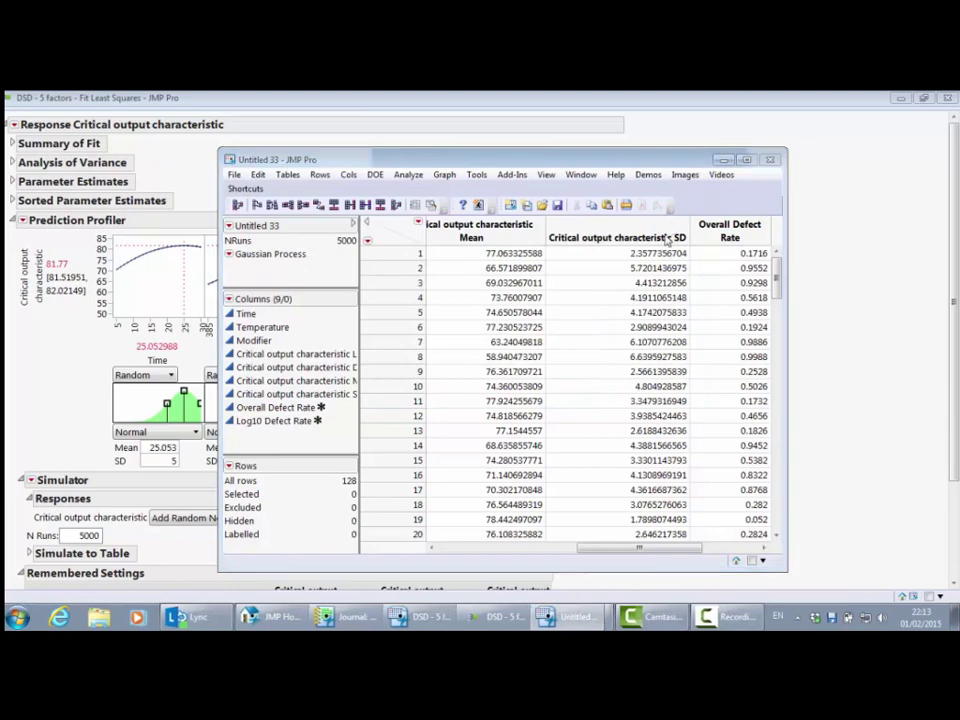
# Enlarge the markers in the 3D scatterplot and rotate the plot to inspect how the points fill the factor space
pyautogui.rightClick(555, 296)
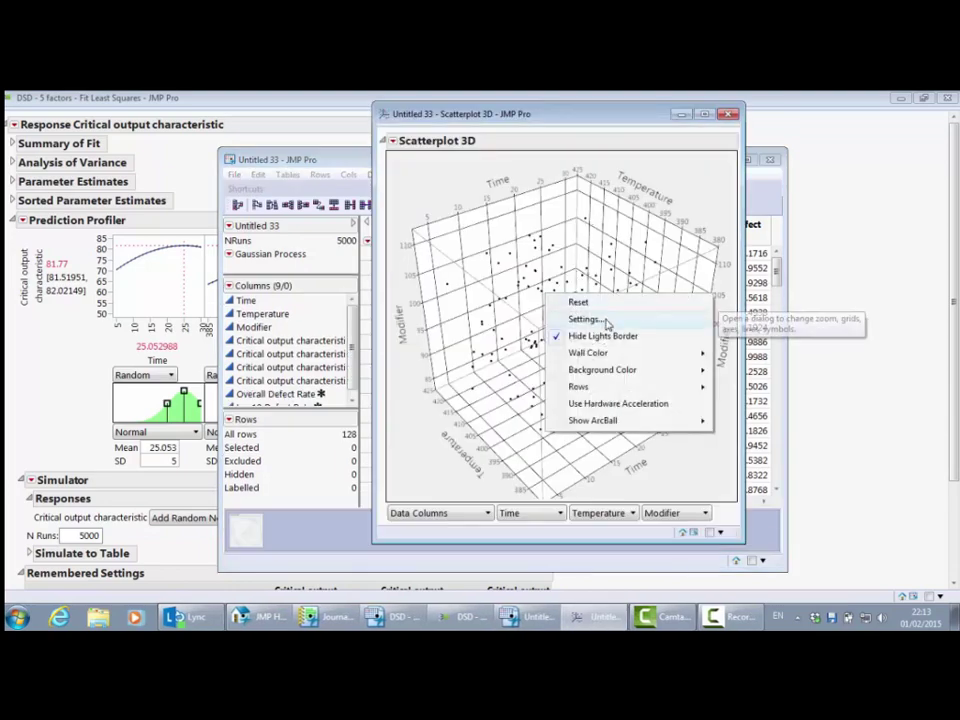
pyautogui.click(606, 320)
pyautogui.moveTo(619, 441); pyautogui.dragTo(640, 441)
pyautogui.moveTo(600, 330)
pyautogui.mouseDown()
pyautogui.moveTo(646, 284)
pyautogui.moveTo(465, 355)
pyautogui.moveTo(420, 330)
pyautogui.moveTo(415, 240)
pyautogui.moveTo(431, 156)
pyautogui.mouseUp()
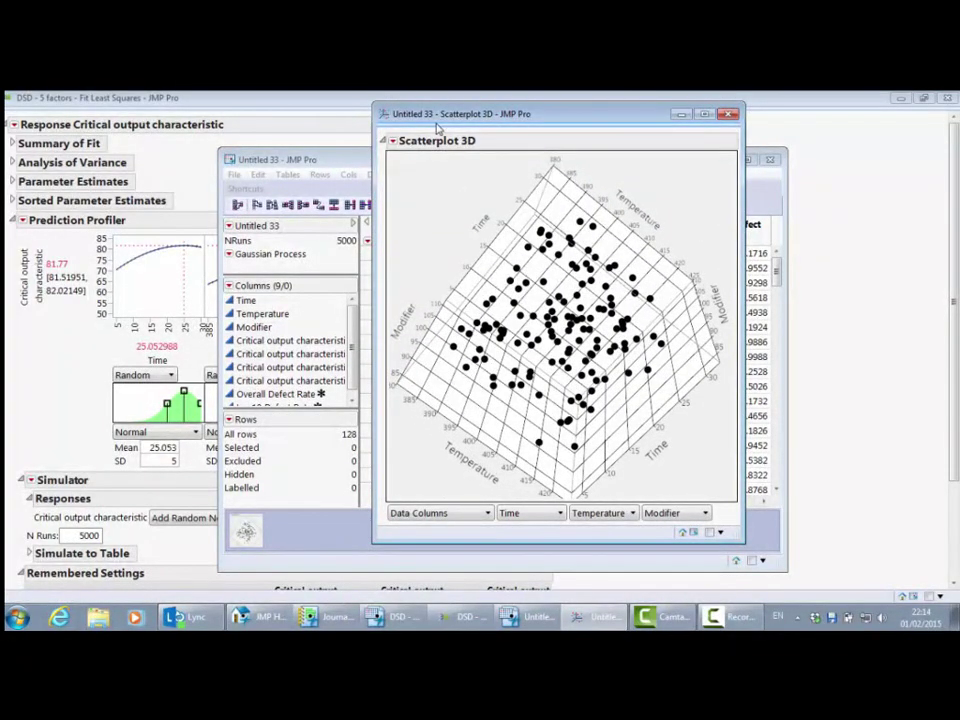
# Colour the rows by Overall Defect Rate, inspect the coloured points in the rotated 3D scatterplot, and close the plot
pyautogui.moveTo(438, 122)
pyautogui.click(474, 129)
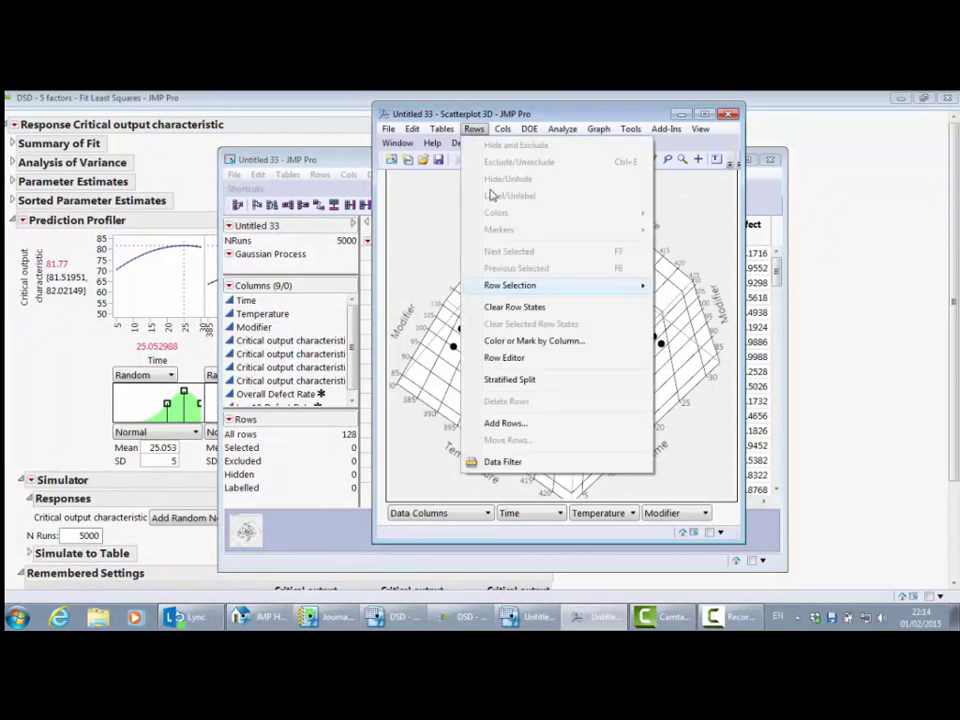
pyautogui.click(535, 342)
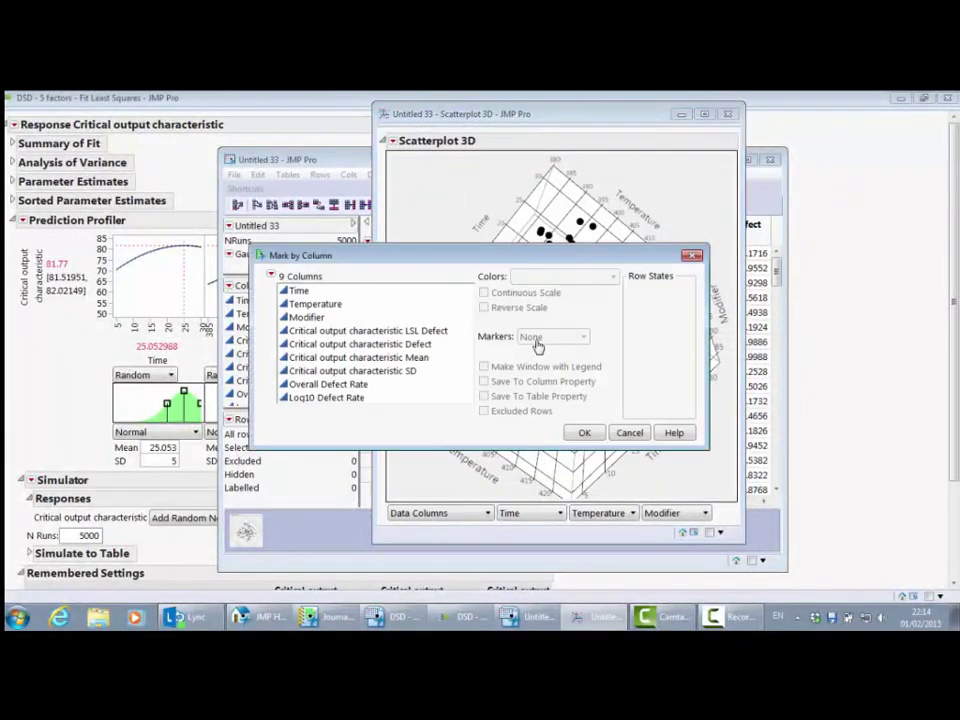
pyautogui.click(343, 387)
pyautogui.click(586, 433)
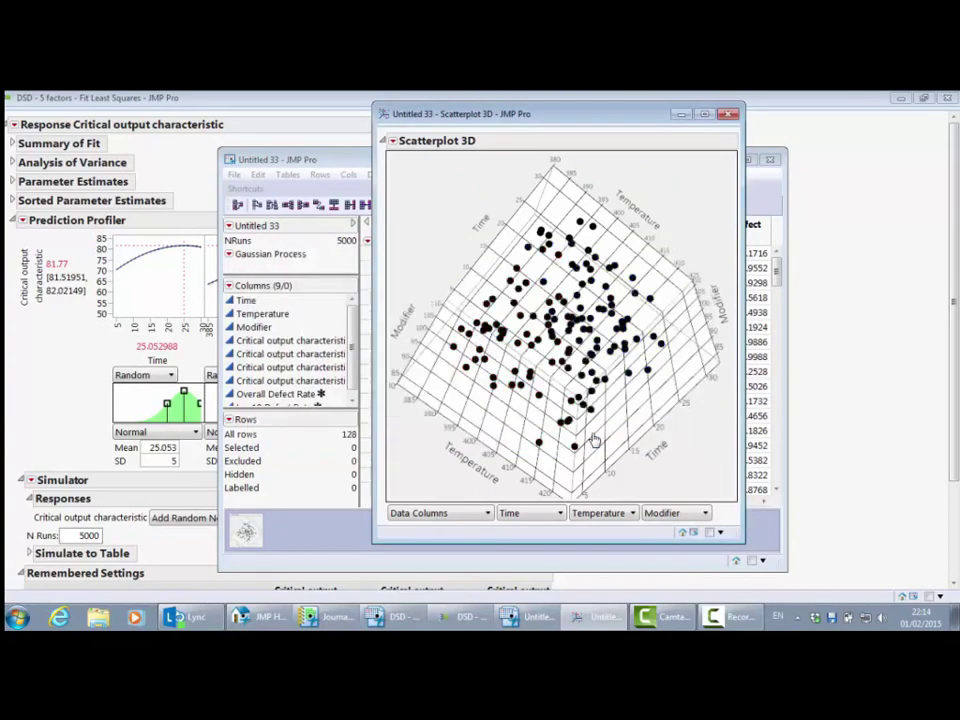
pyautogui.moveTo(645, 408); pyautogui.dragTo(590, 300)
pyautogui.click(729, 114)
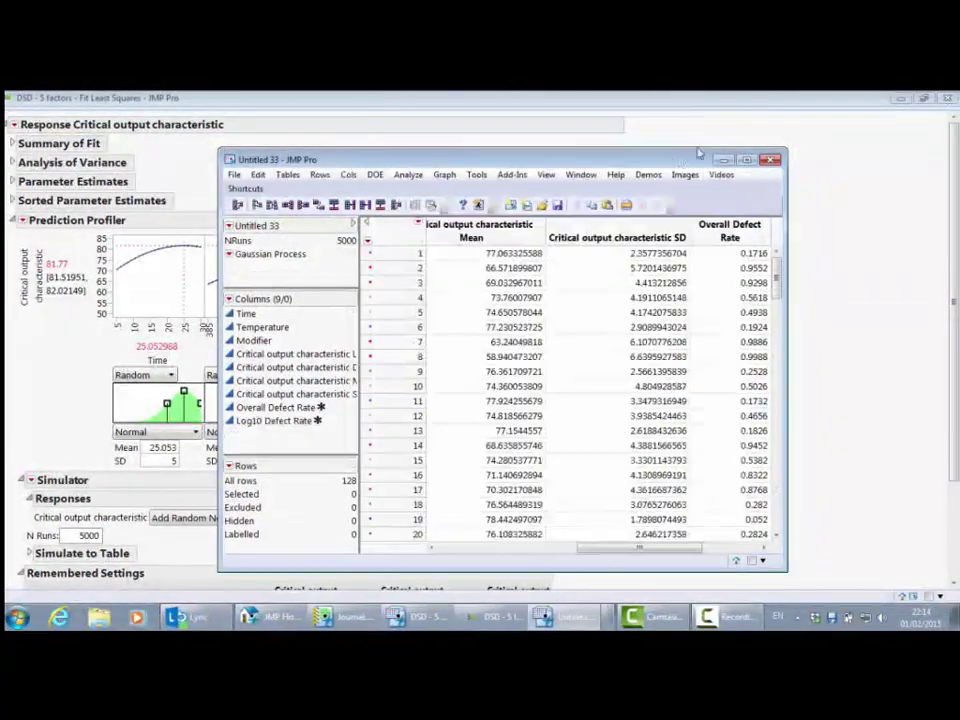
# Build a Graph Builder plot of Time against Temperature, grouped horizontally by Modifier
pyautogui.click(444, 175)
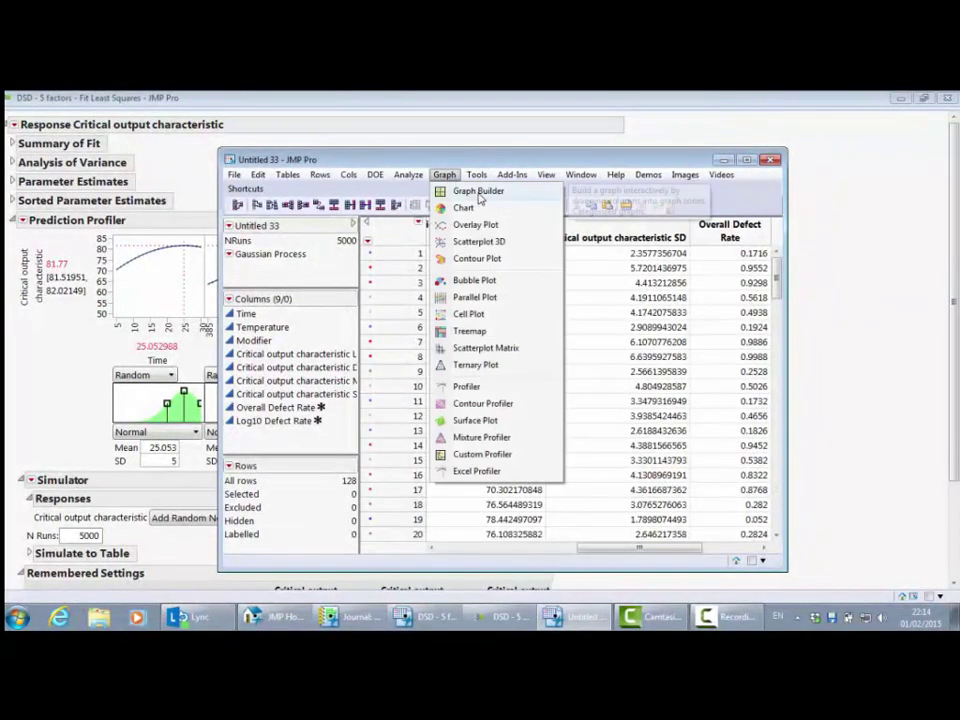
pyautogui.click(484, 190)
pyautogui.moveTo(236, 264); pyautogui.dragTo(394, 364)
pyautogui.moveTo(260, 279); pyautogui.dragTo(643, 575)
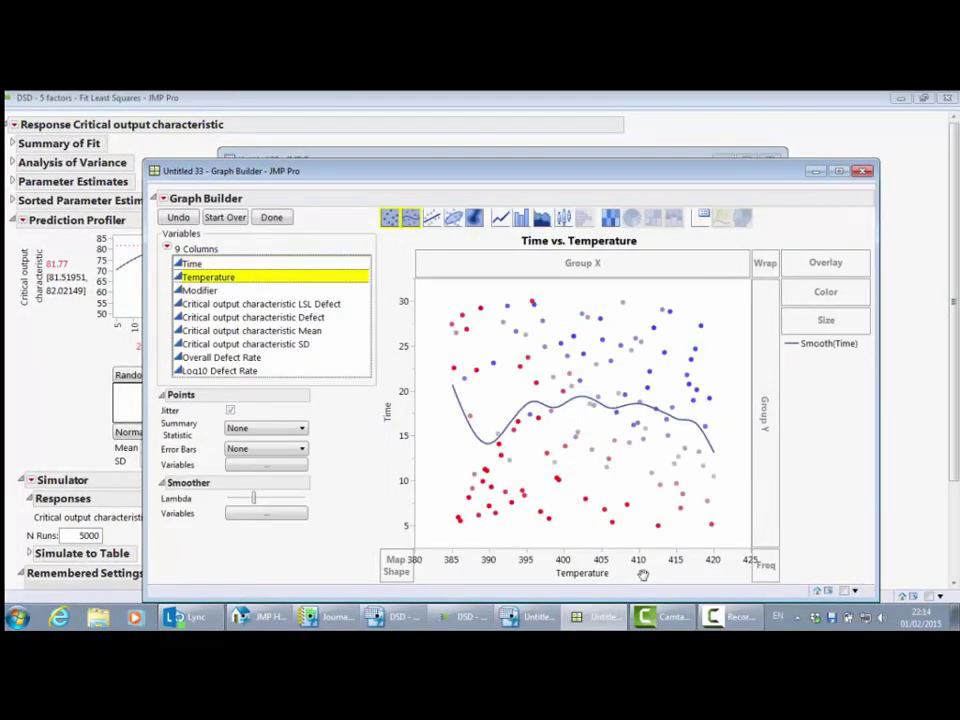
pyautogui.click(304, 290)
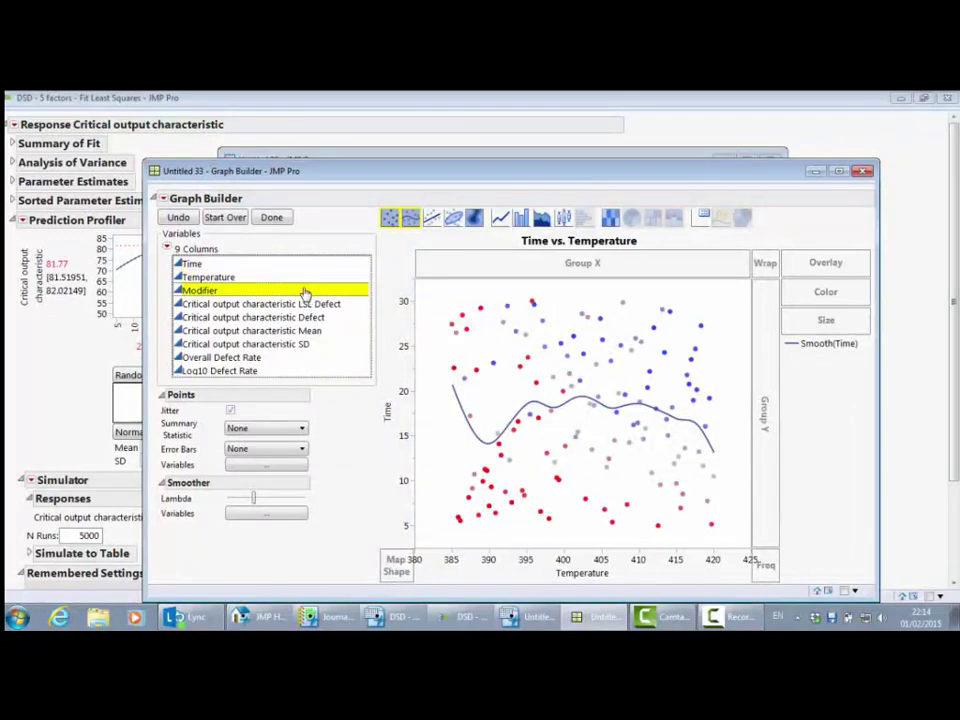
pyautogui.click(600, 268)
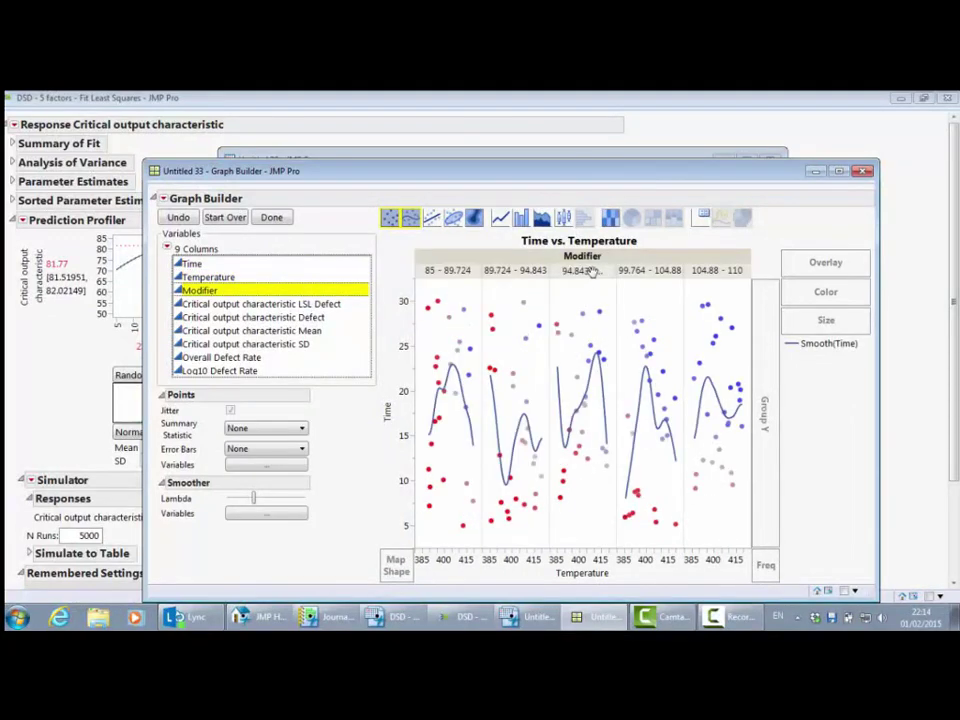
# Set the number of Modifier levels displayed in the graph to 3
pyautogui.rightClick(595, 278)
pyautogui.click(643, 296)
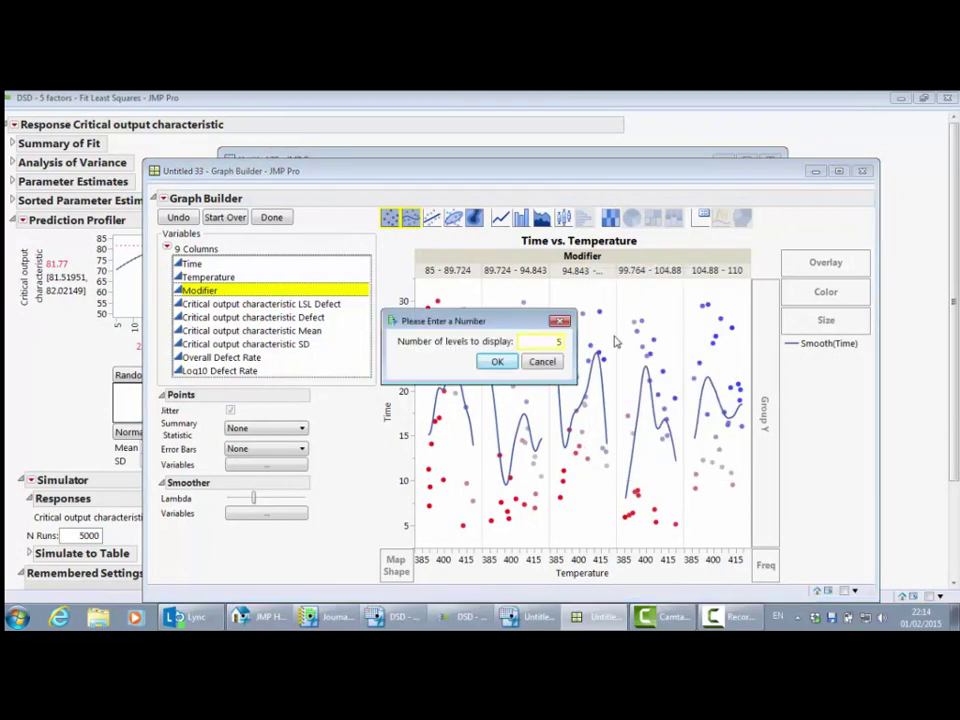
pyautogui.write('3')
pyautogui.click(497, 361)
# Change the graph's points to contours and colour them by Overall Defect Rate
pyautogui.rightClick(499, 368)
pyautogui.moveTo(541, 384)
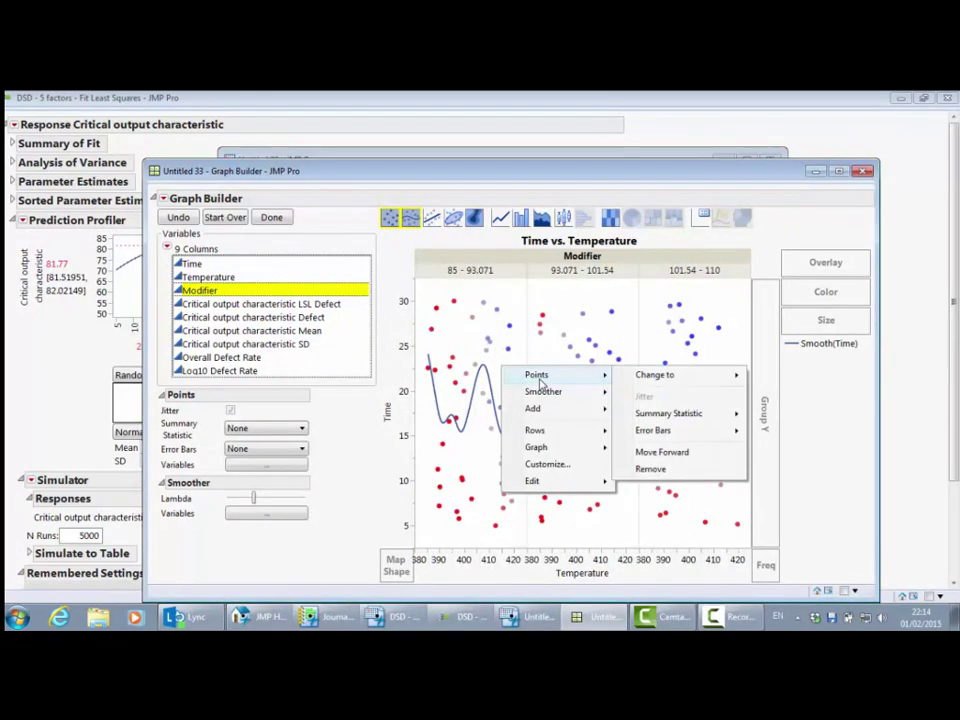
pyautogui.moveTo(697, 377)
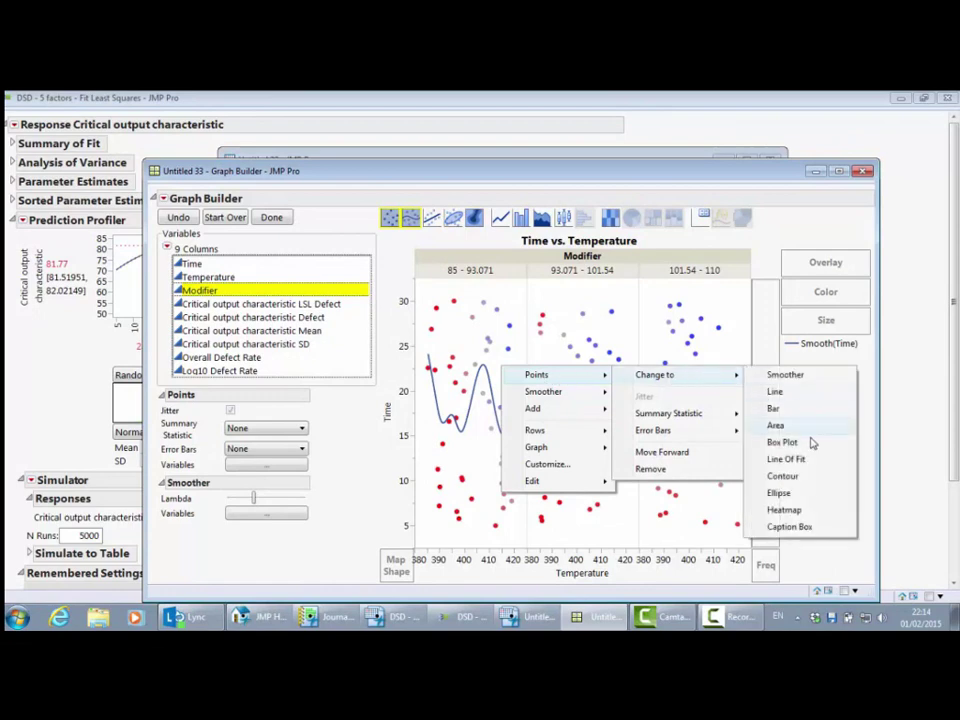
pyautogui.click(797, 478)
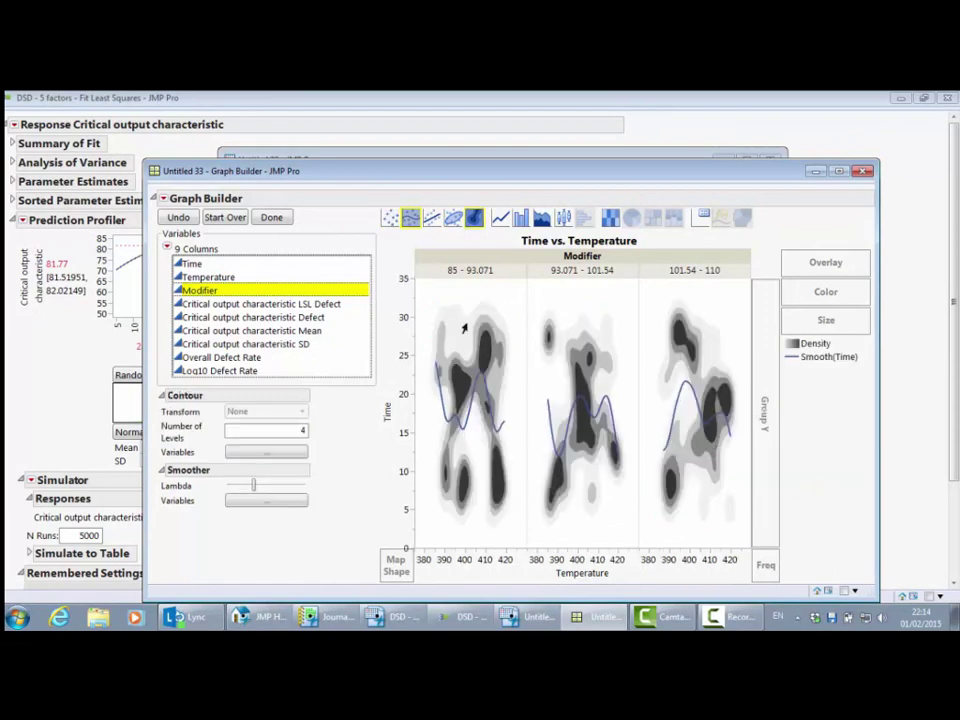
pyautogui.click(305, 371)
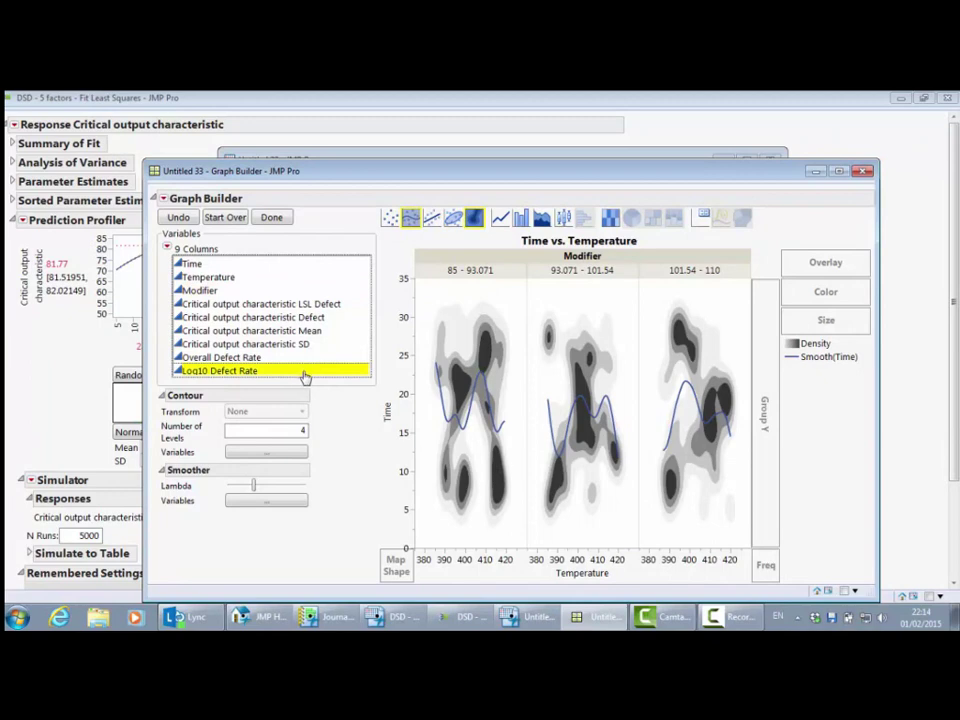
pyautogui.press('Up')
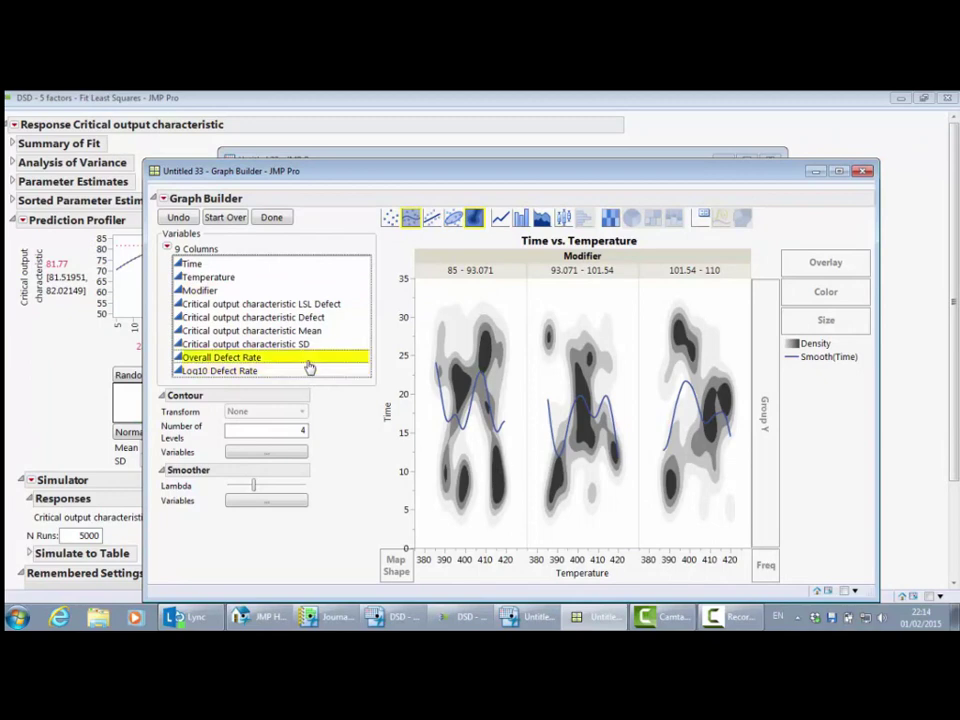
pyautogui.moveTo(311, 364); pyautogui.dragTo(826, 291)
# Remove the smoother from the contour graph and finish the graph
pyautogui.rightClick(577, 427)
pyautogui.moveTo(636, 451)
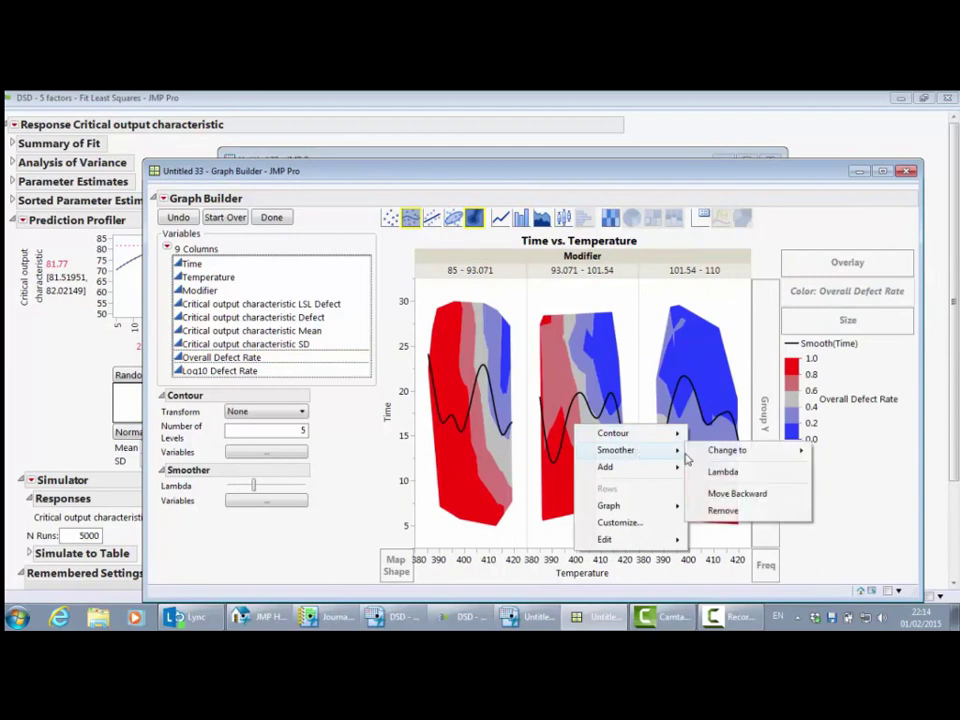
pyautogui.click(726, 510)
pyautogui.click(271, 217)
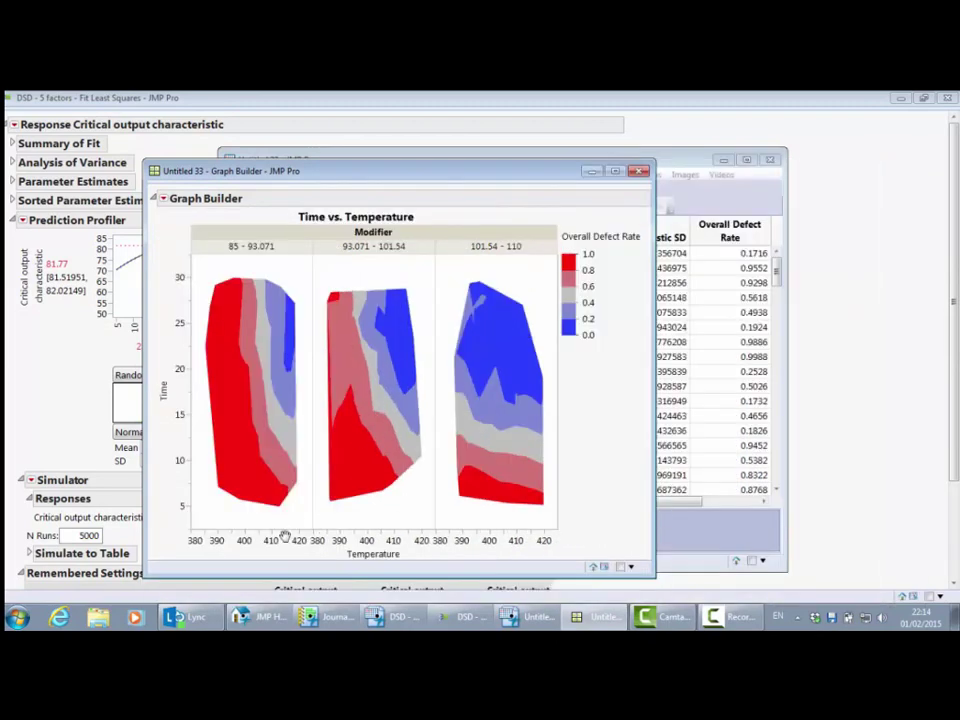
# Enlarge the contour graph, inspect the blue region of the 101.54 - 110 Modifier panel with the crosshairs, and close the graph
pyautogui.moveTo(311, 527); pyautogui.dragTo(355, 460)
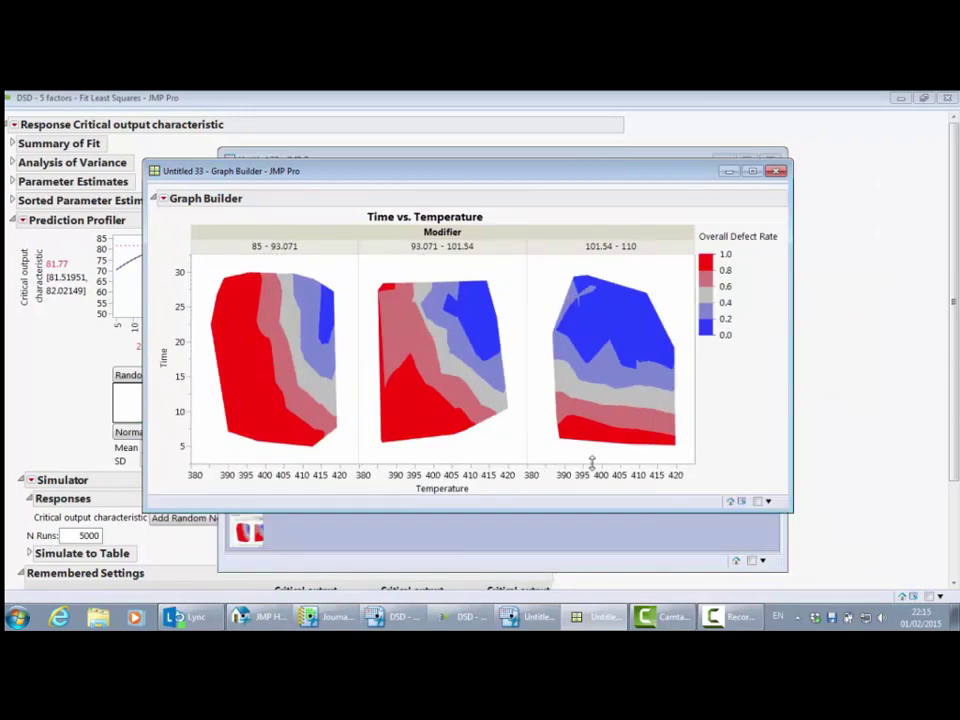
pyautogui.moveTo(593, 190)
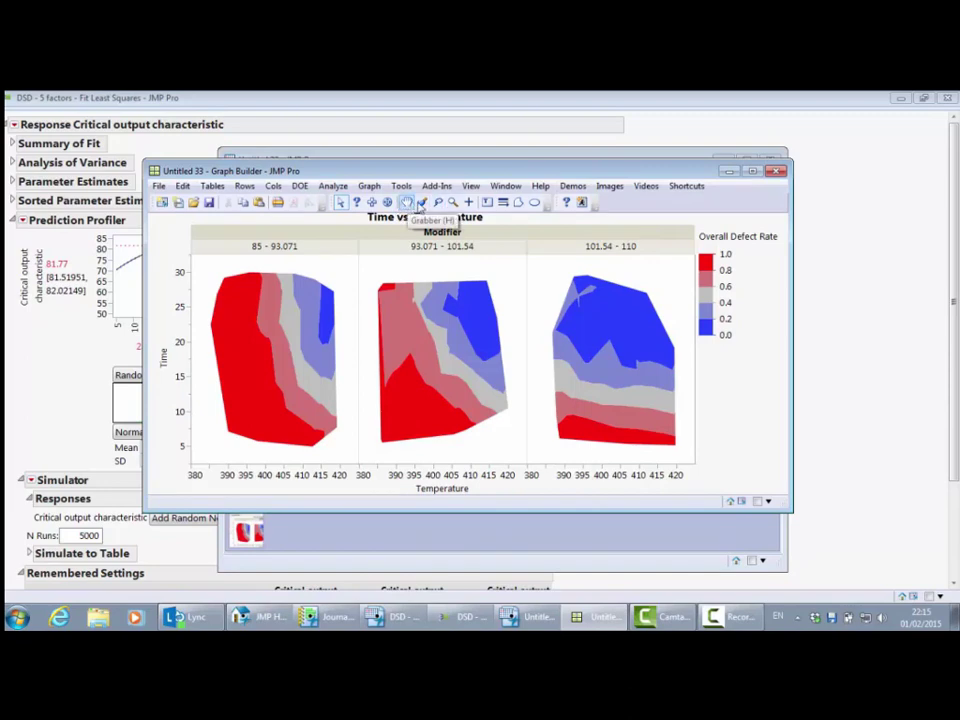
pyautogui.click(469, 202)
pyautogui.moveTo(645, 299); pyautogui.dragTo(647, 304)
pyautogui.click(777, 172)
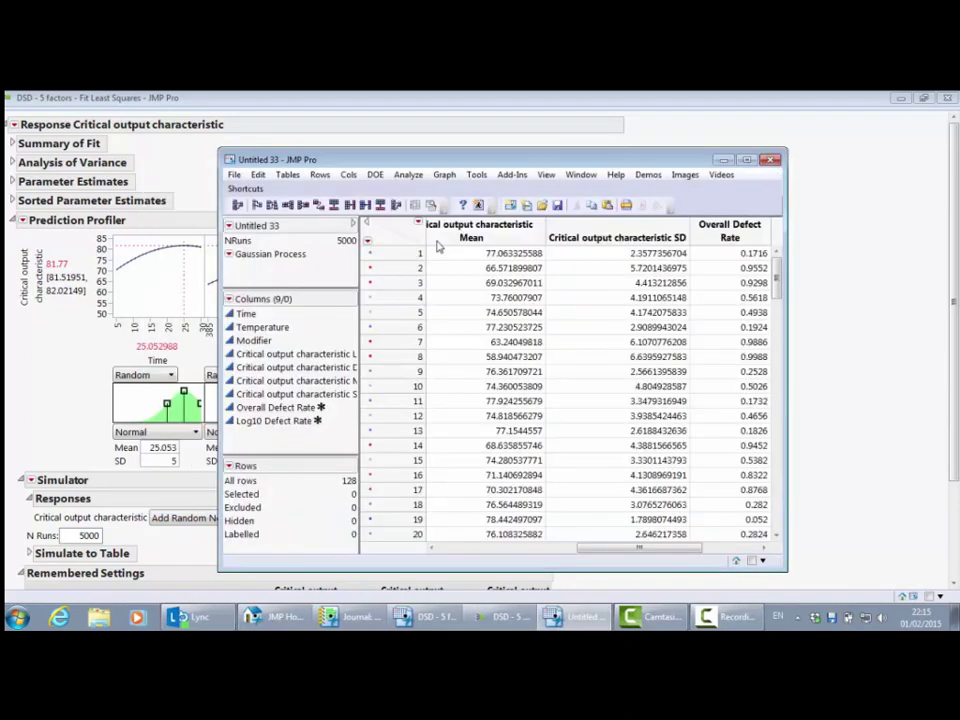
# Run the data table's Gaussian Process script and collapse the report's Actual by Predicted Plot and Model Report sections
pyautogui.rightClick(242, 256)
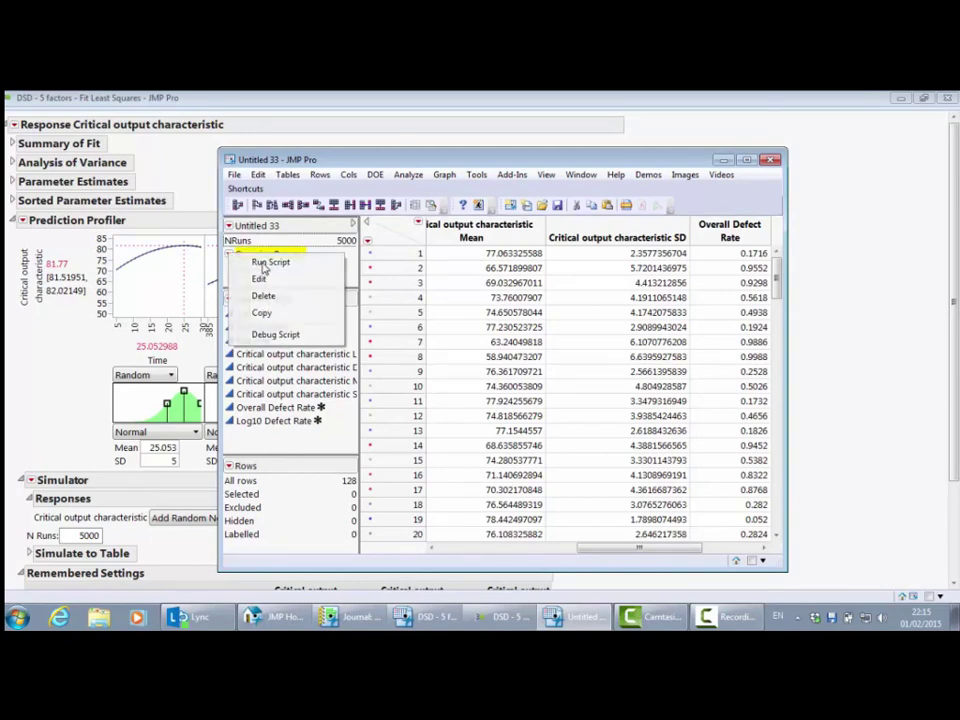
pyautogui.click(262, 263)
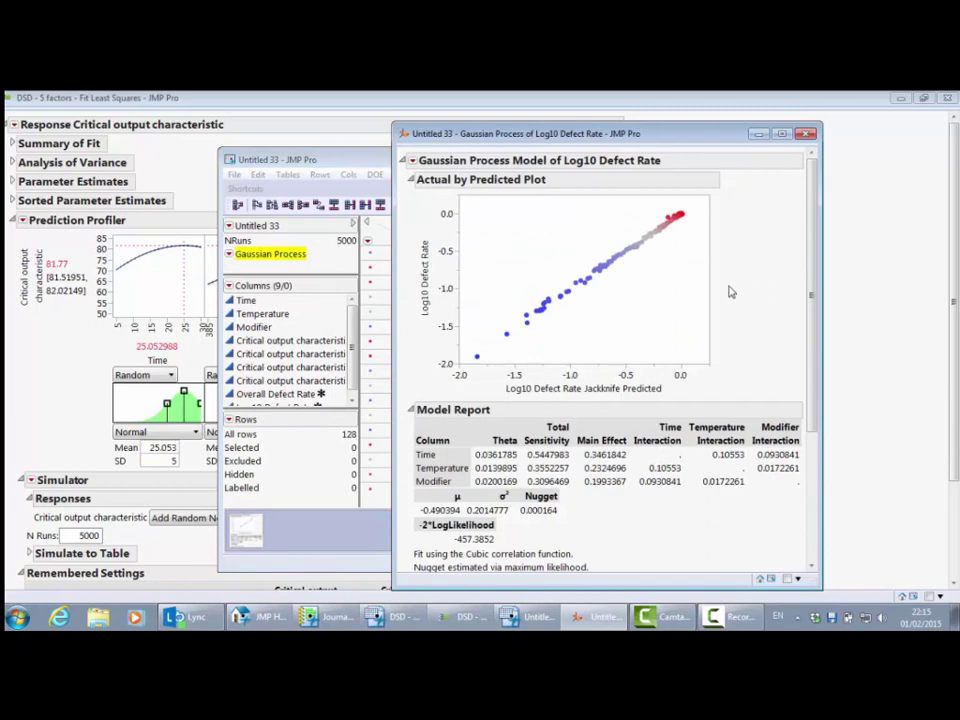
pyautogui.moveTo(761, 292)
pyautogui.mouseDown()
pyautogui.moveTo(722, 208)
pyautogui.moveTo(488, 233)
pyautogui.moveTo(426, 372)
pyautogui.moveTo(768, 318)
pyautogui.mouseUp()
pyautogui.press('Escape')
pyautogui.click(410, 181)
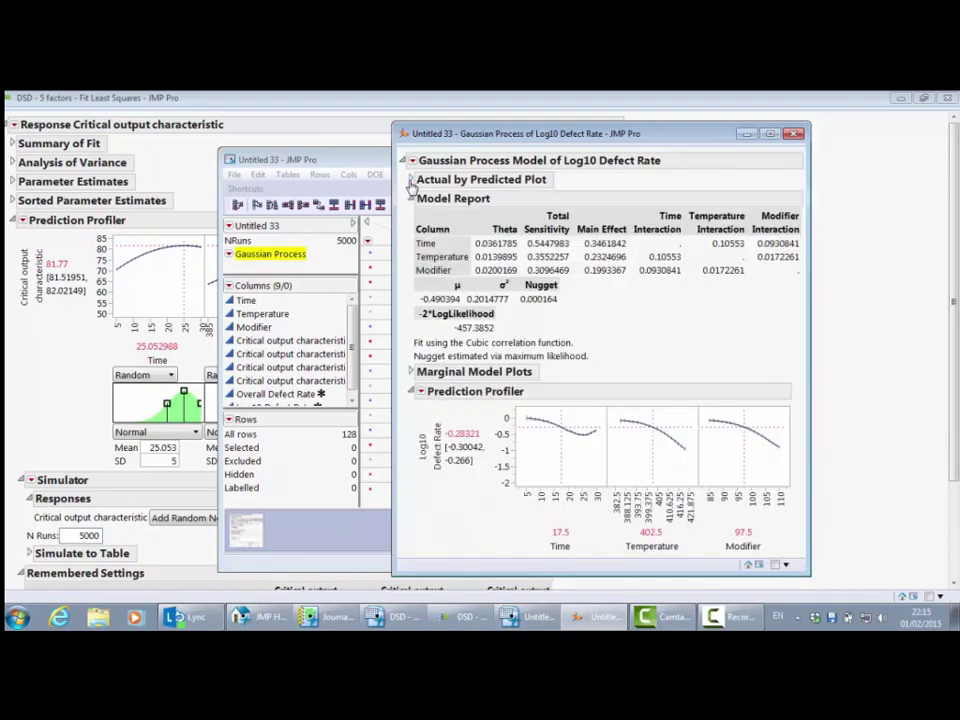
pyautogui.click(411, 199)
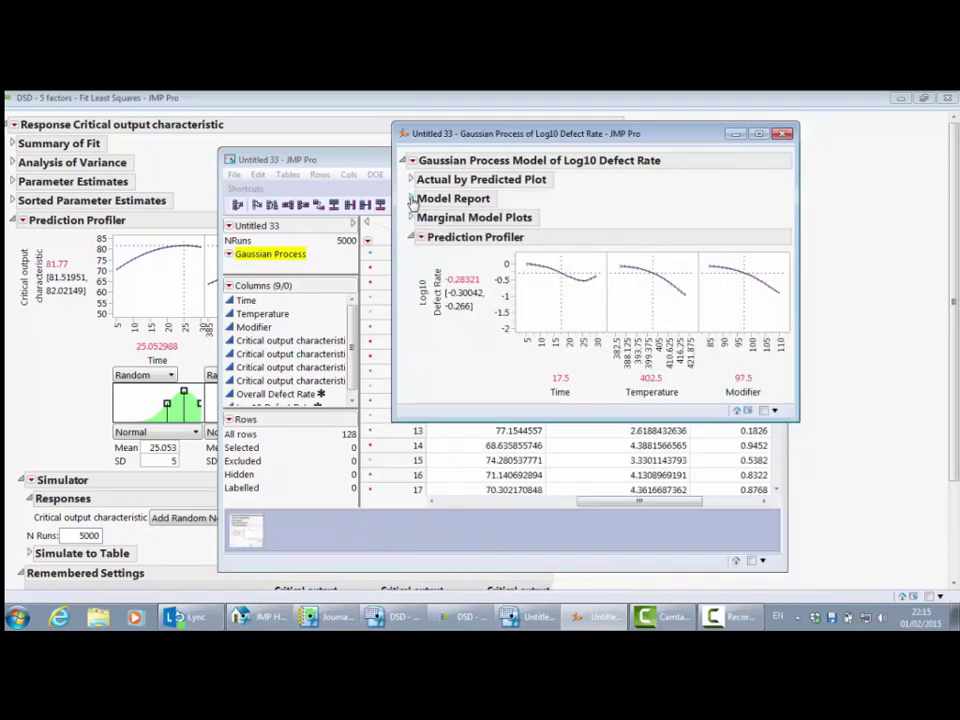
# Minimize the simulation data table and move the Gaussian Process report clear of the Fit Least Squares profiler
pyautogui.click(300, 159)
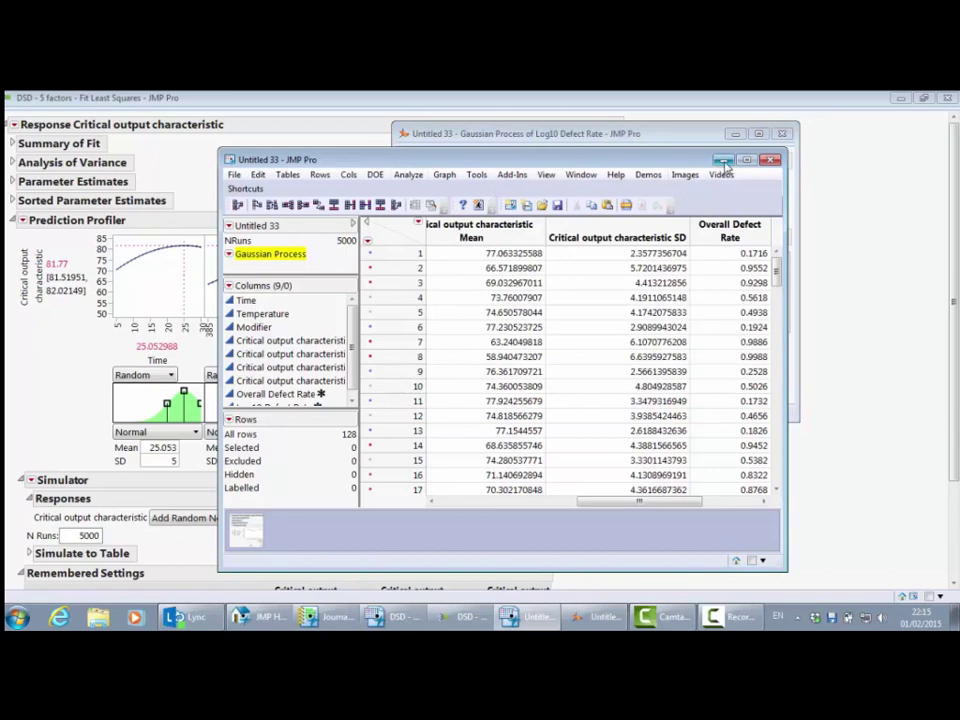
pyautogui.click(723, 161)
pyautogui.moveTo(662, 140); pyautogui.dragTo(777, 180)
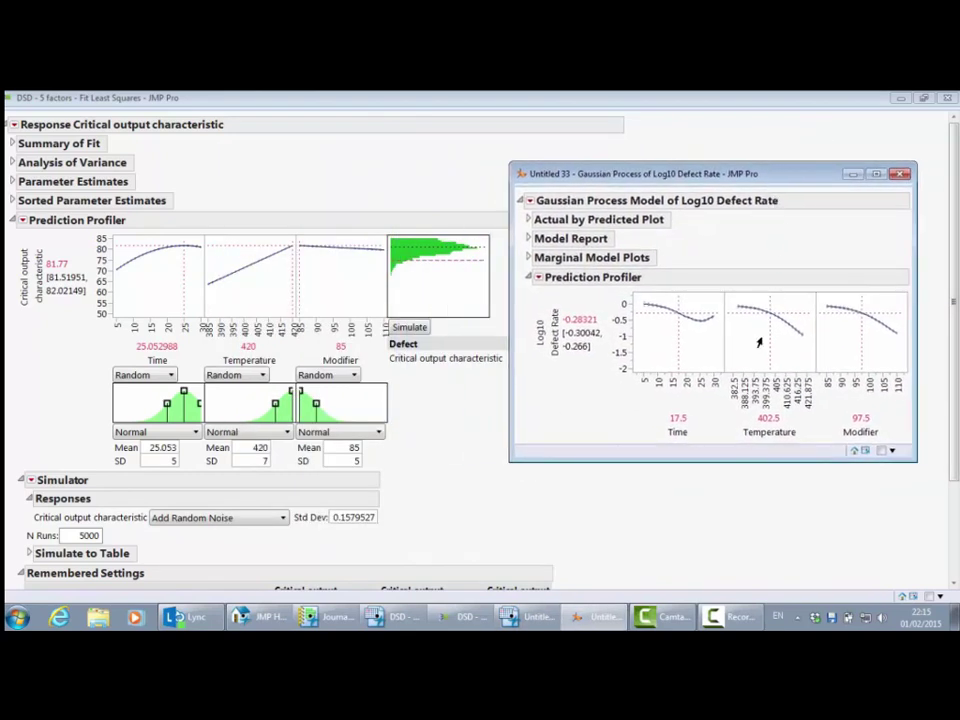
# Link the Log10 Defect Rate prediction profiler with the Critical output characteristic profiler
pyautogui.moveTo(552, 418)
pyautogui.mouseDown()
pyautogui.moveTo(525, 393)
pyautogui.moveTo(524, 340)
pyautogui.moveTo(544, 302)
pyautogui.moveTo(599, 292)
pyautogui.moveTo(627, 331)
pyautogui.moveTo(577, 385)
pyautogui.moveTo(540, 405)
pyautogui.mouseUp()
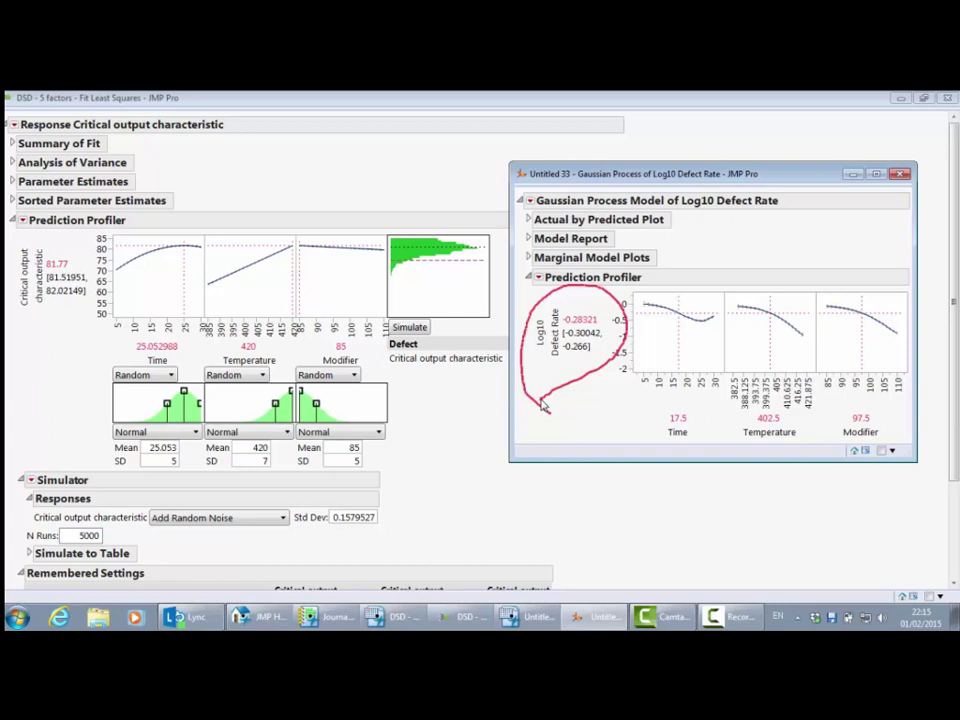
pyautogui.press('Escape')
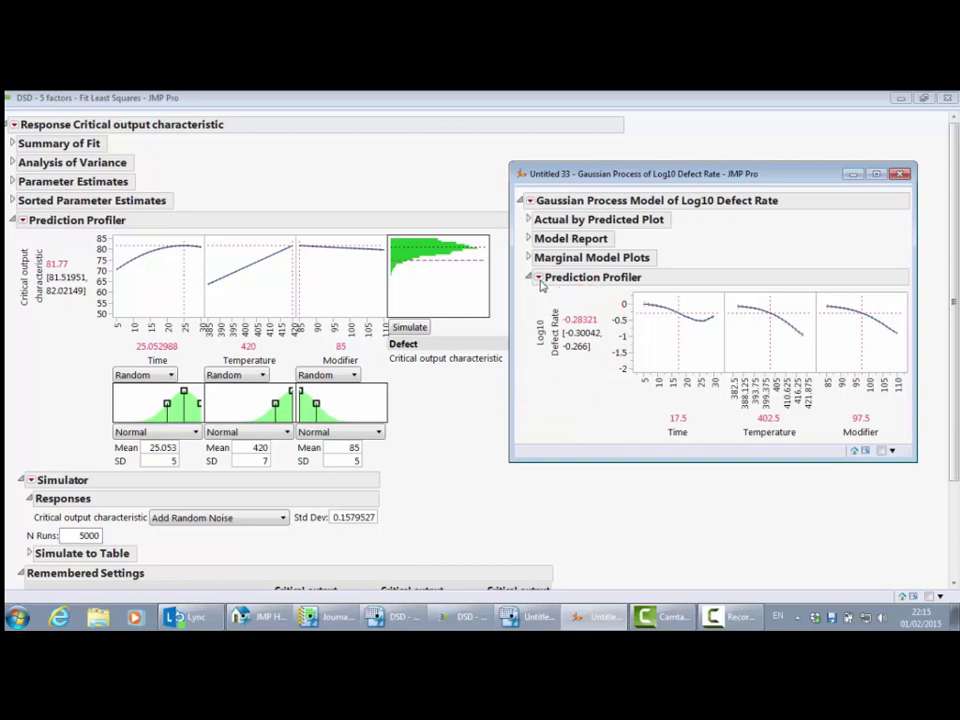
pyautogui.click(539, 281)
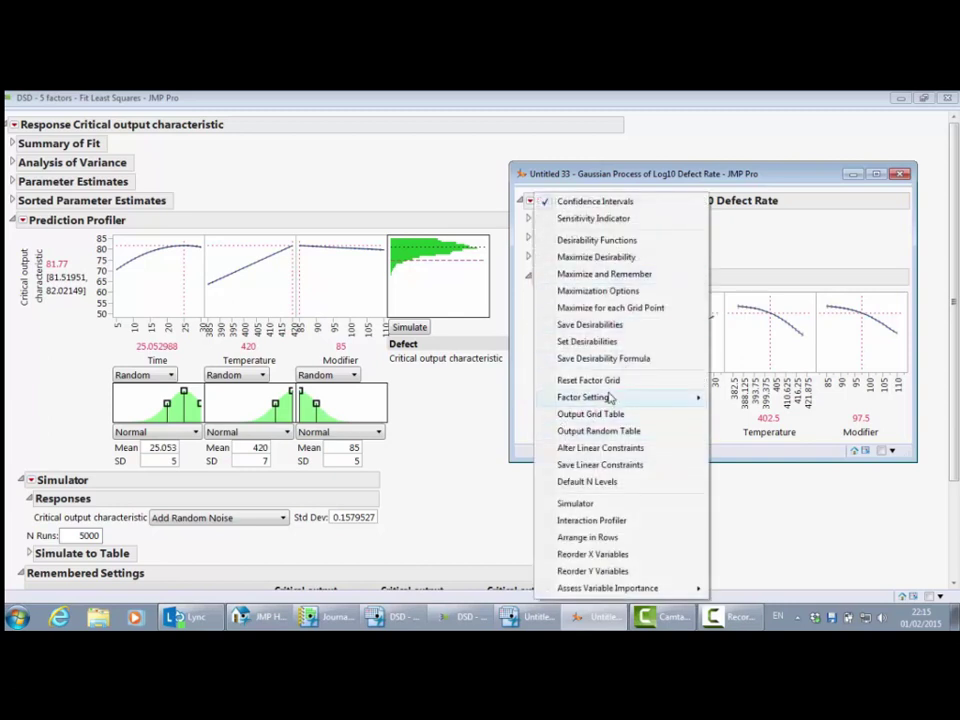
pyautogui.moveTo(622, 404)
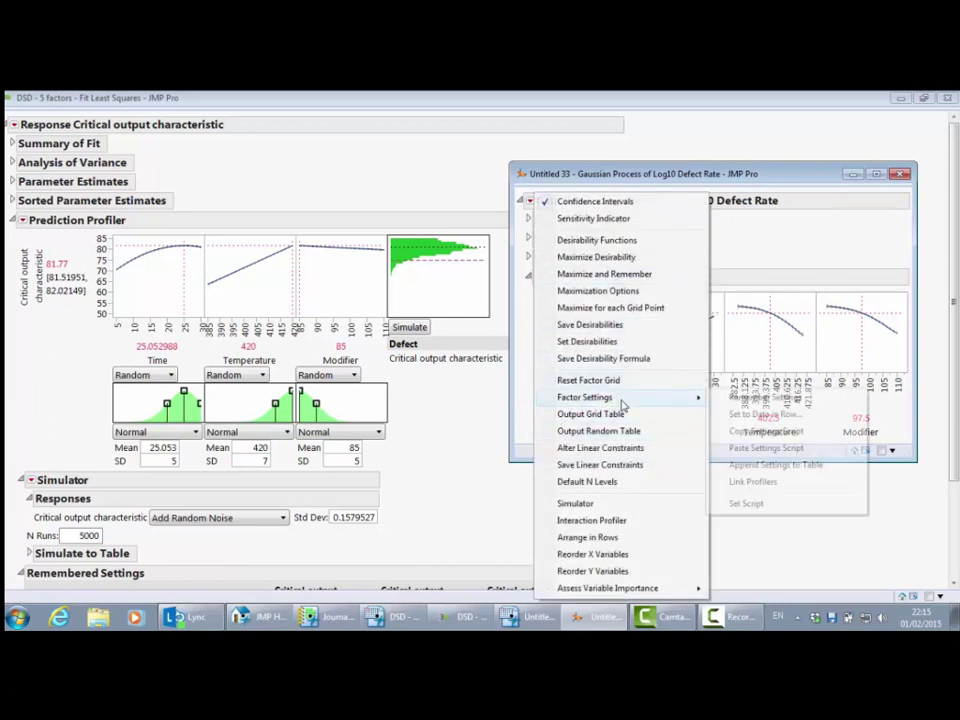
pyautogui.click(777, 487)
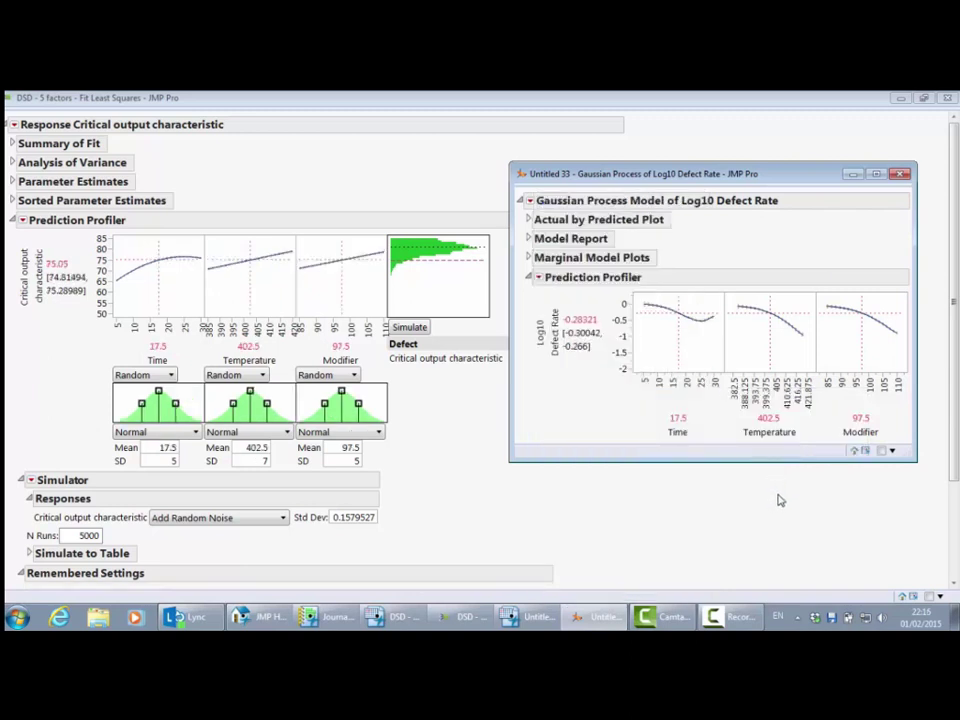
# Maximize desirability in the Gaussian Process profiler to find the factor settings with the lowest Log10 Defect Rate
pyautogui.click(539, 279)
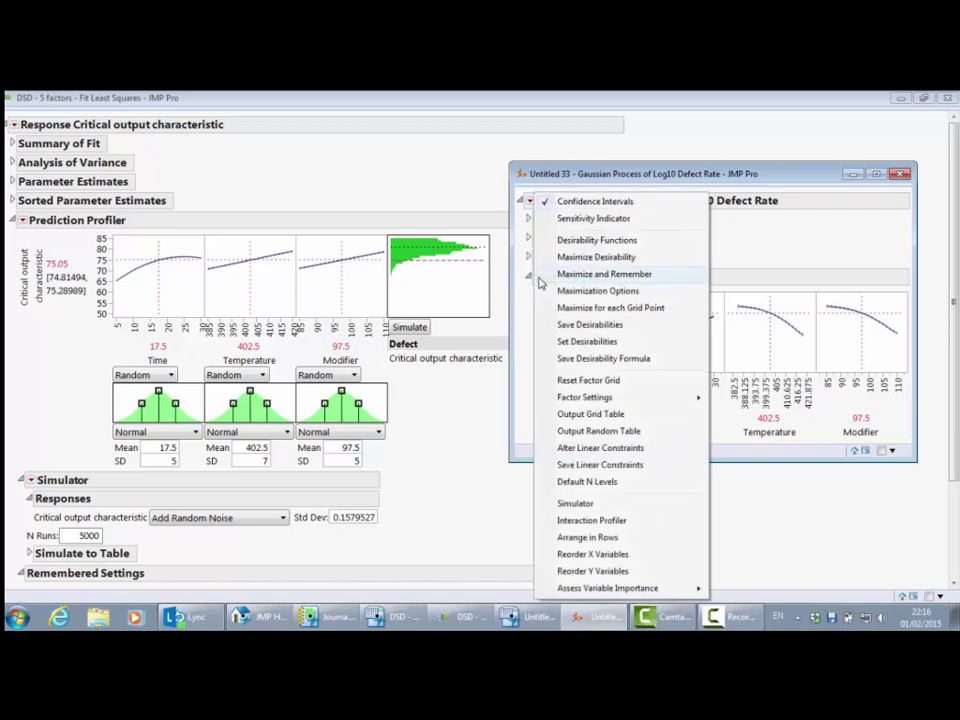
pyautogui.click(608, 258)
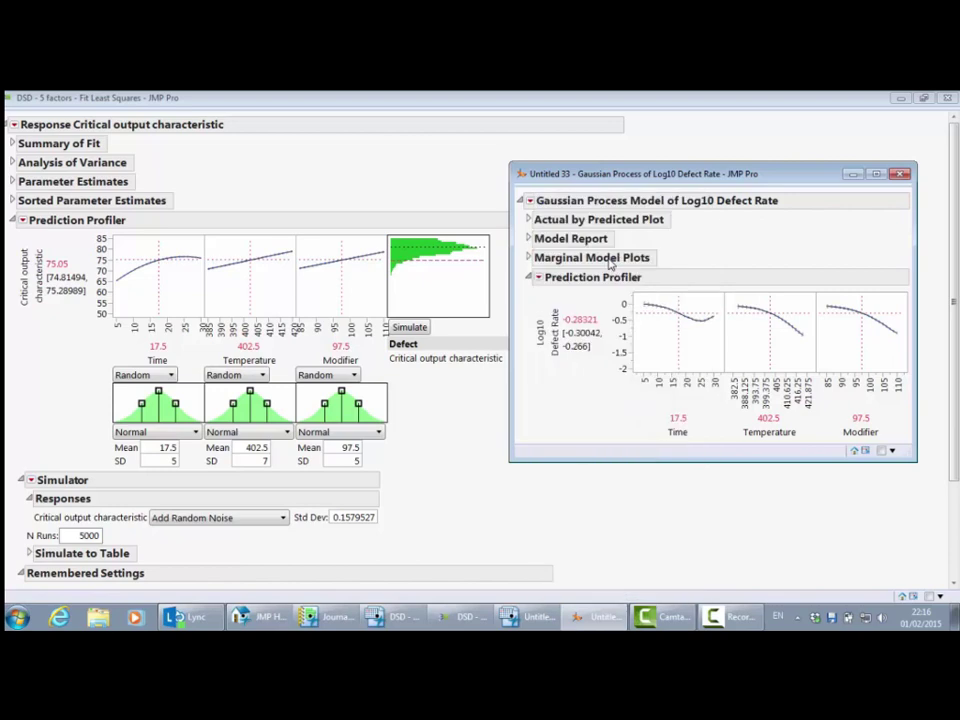
pyautogui.moveTo(583, 421)
pyautogui.mouseDown()
pyautogui.moveTo(691, 389)
pyautogui.moveTo(859, 395)
pyautogui.moveTo(762, 448)
pyautogui.moveTo(628, 424)
pyautogui.mouseUp()
pyautogui.press('Escape')
pyautogui.moveTo(560, 411)
pyautogui.mouseDown()
pyautogui.moveTo(530, 376)
pyautogui.moveTo(540, 300)
pyautogui.moveTo(637, 300)
pyautogui.moveTo(610, 387)
pyautogui.moveTo(555, 398)
pyautogui.mouseUp()
pyautogui.press('Escape')
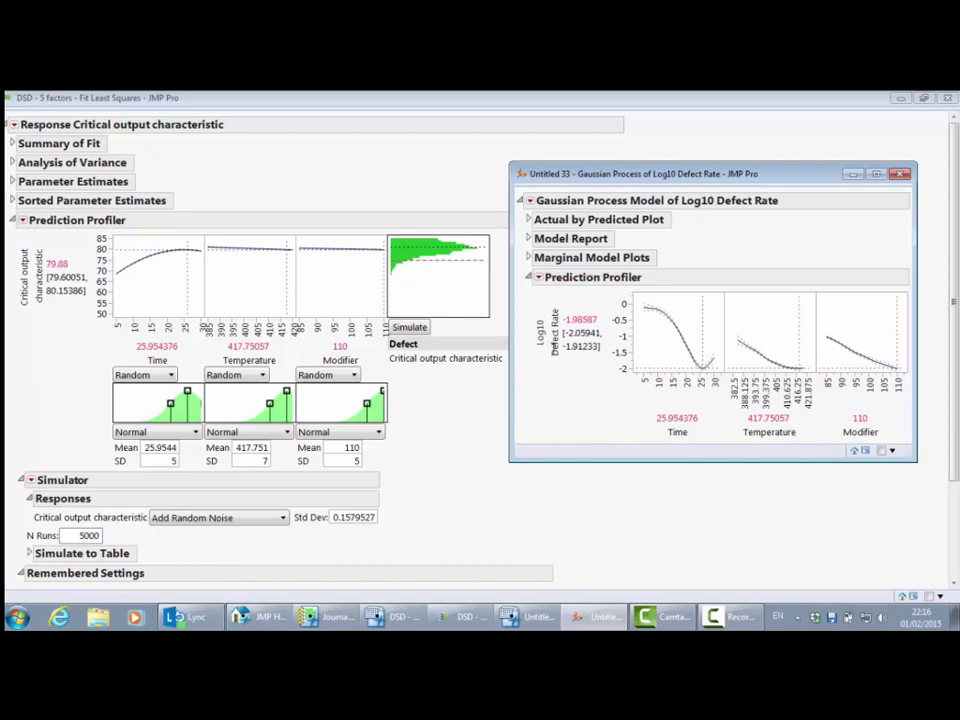
# Review the linked factor settings in the Fit Least Squares profiler and rerun its defect simulation several times
pyautogui.moveTo(84, 350)
pyautogui.mouseDown()
pyautogui.moveTo(249, 314)
pyautogui.moveTo(346, 312)
pyautogui.moveTo(373, 341)
pyautogui.moveTo(298, 380)
pyautogui.moveTo(98, 358)
pyautogui.mouseUp()
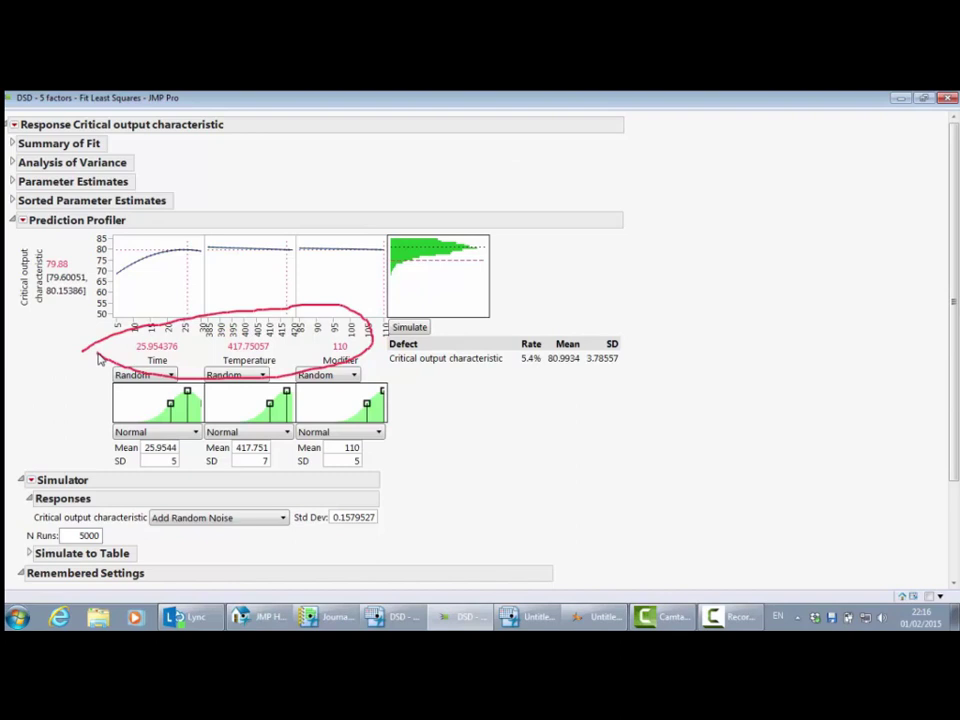
pyautogui.press('Escape')
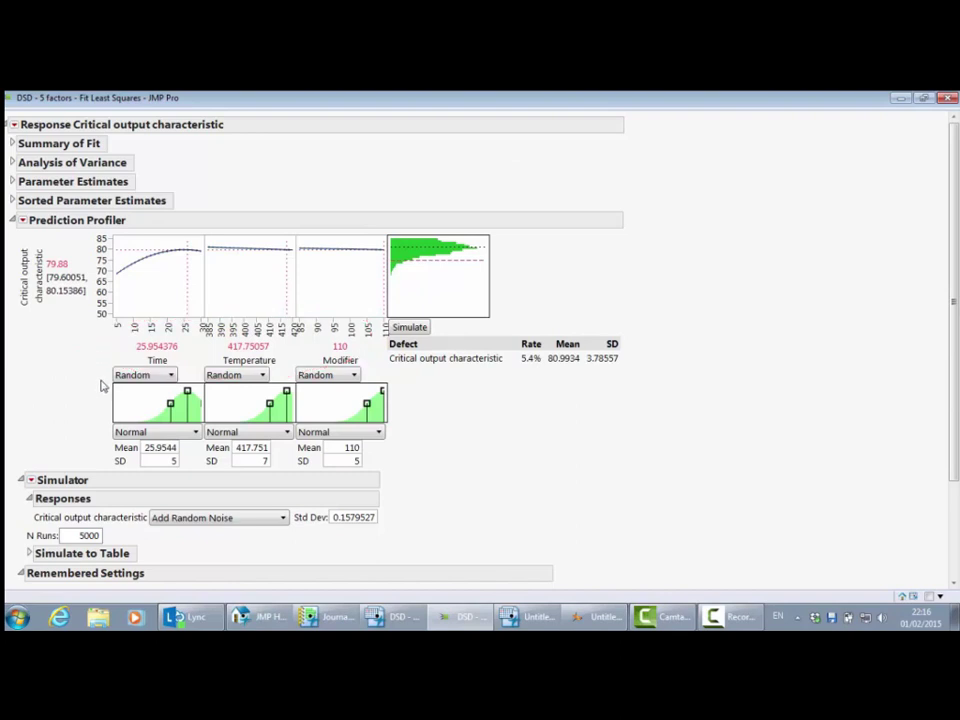
pyautogui.click(409, 328)
pyautogui.click(410, 330)
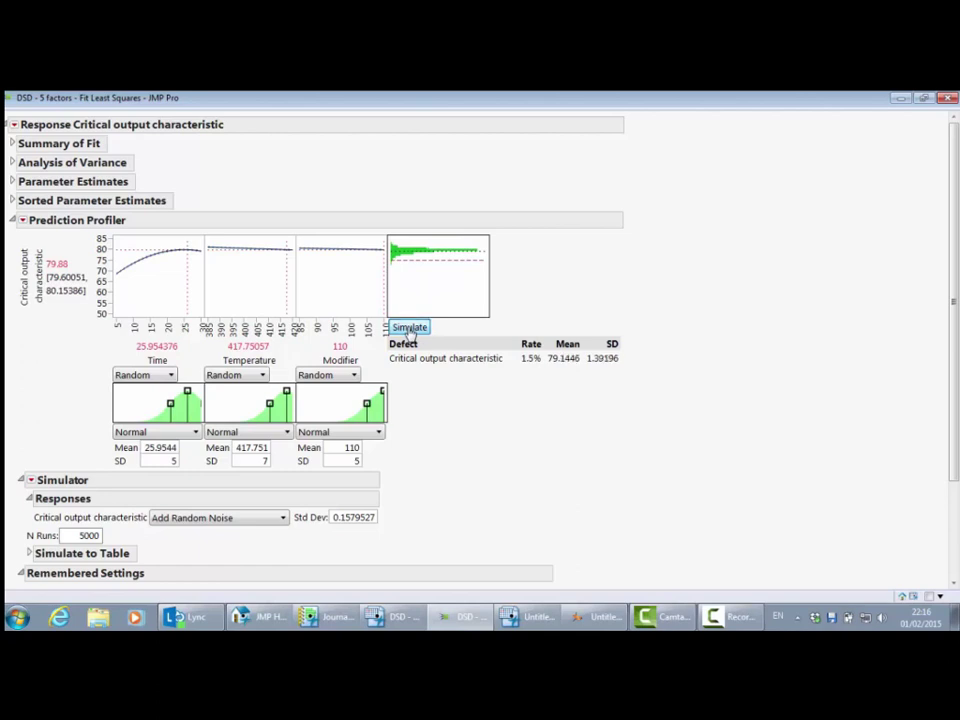
pyautogui.click(410, 330)
pyautogui.click(410, 330)
pyautogui.click(410, 330)
pyautogui.click(410, 330)
pyautogui.click(410, 330)
# Remember the current Fit Least Squares profiler settings under the name "Sim expt"
pyautogui.click(21, 220)
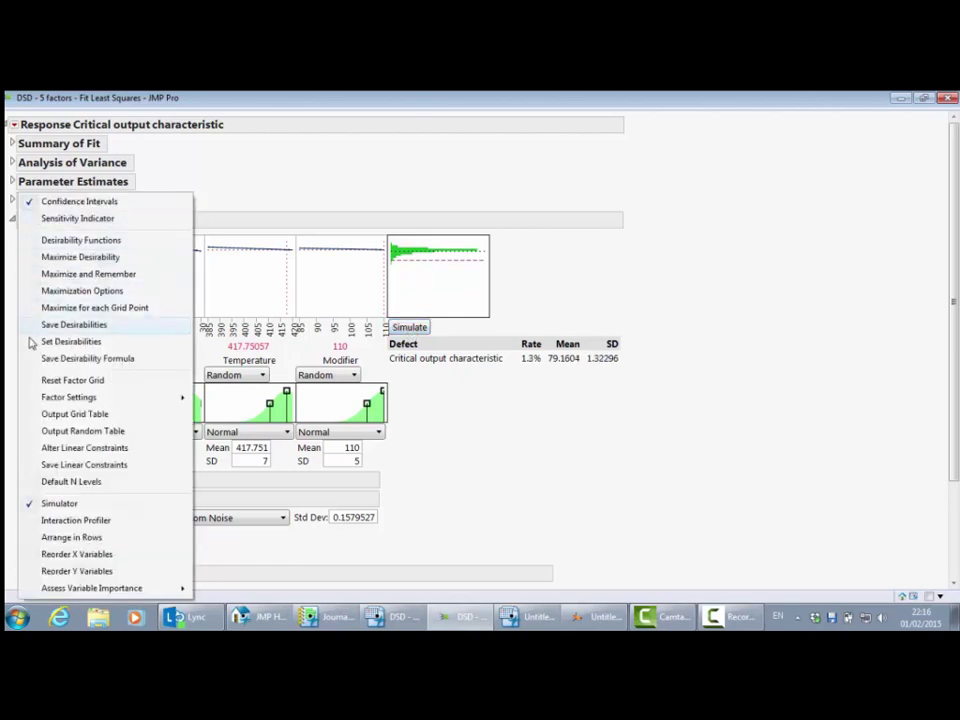
pyautogui.moveTo(105, 398)
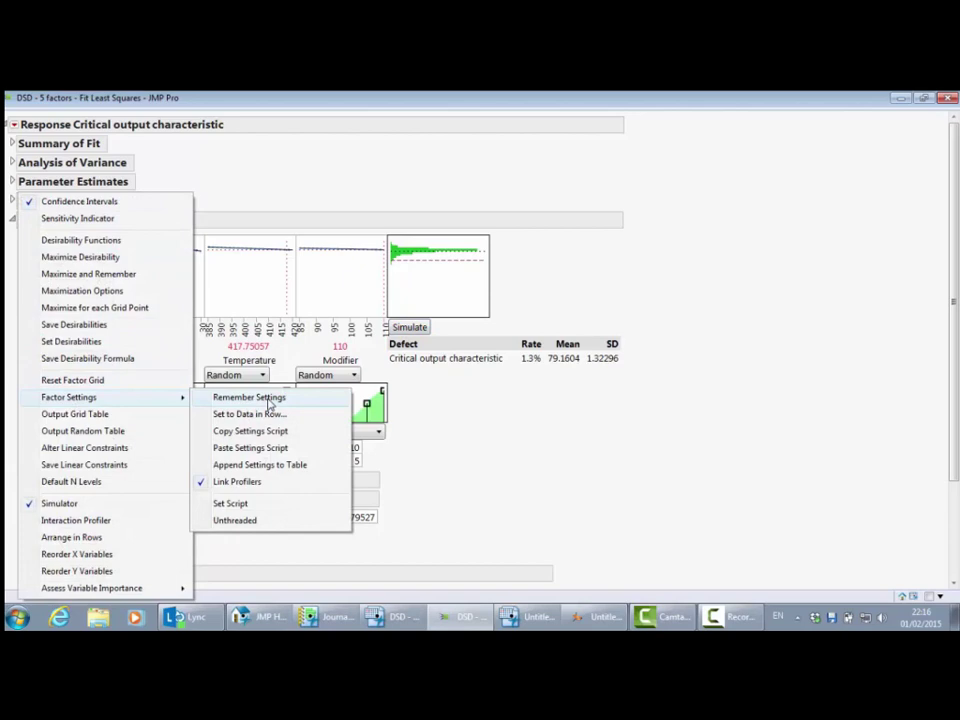
pyautogui.click(268, 400)
pyautogui.write('Sim expt')
pyautogui.click(492, 371)
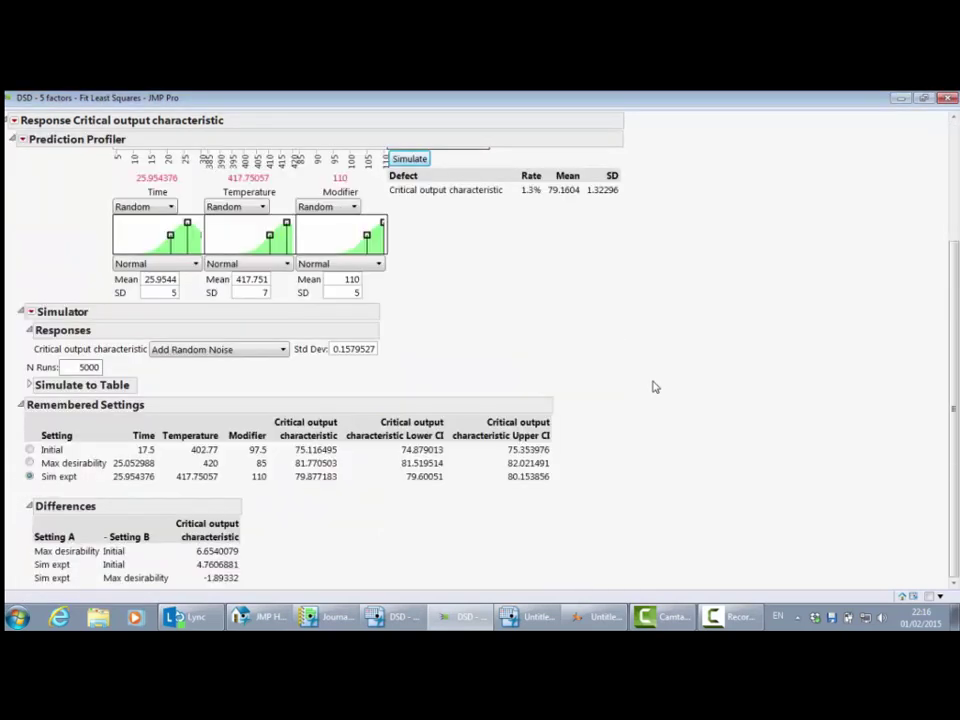
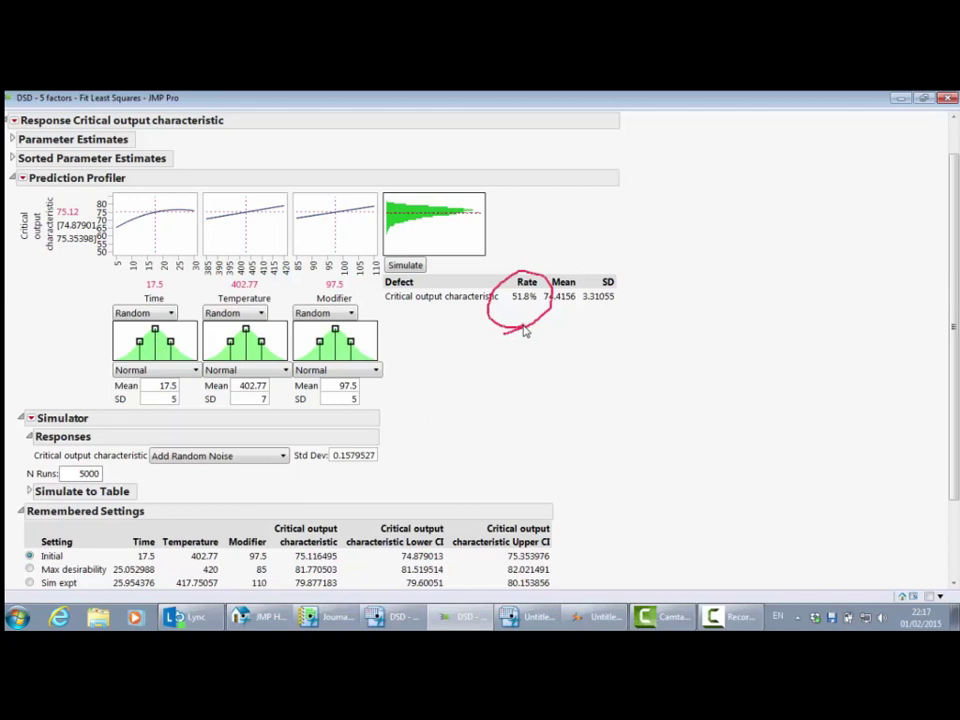
# Examine the predicted output and defect rate at the Initial setting, and compare them with the Max desirability setting
pyautogui.press('Escape')
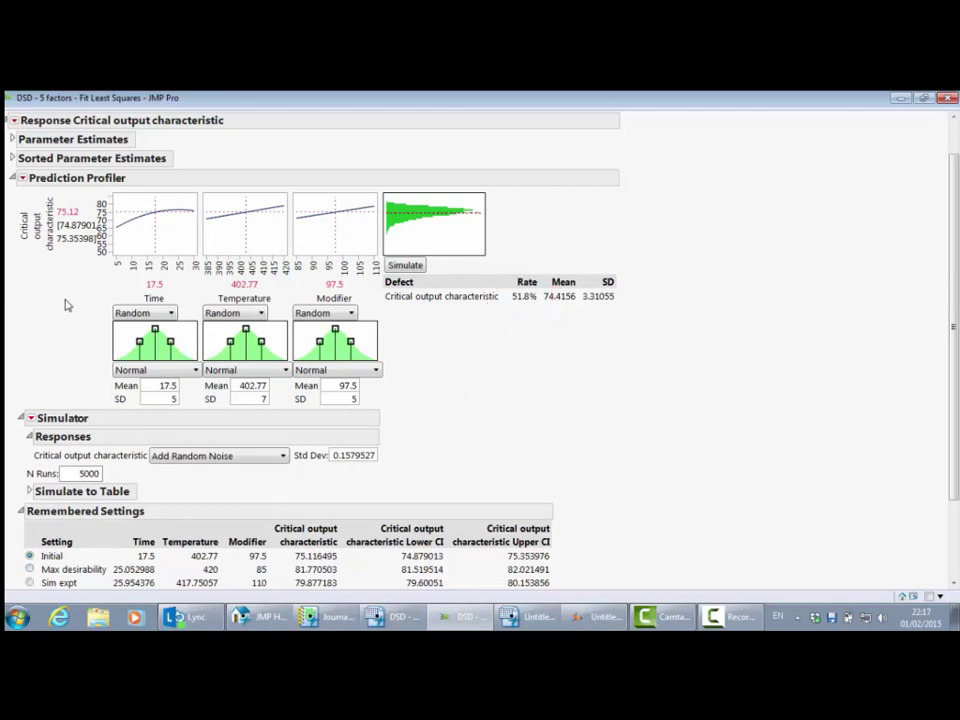
pyautogui.moveTo(65, 297)
pyautogui.mouseDown()
pyautogui.moveTo(97, 264)
pyautogui.moveTo(88, 188)
pyautogui.moveTo(41, 194)
pyautogui.moveTo(32, 258)
pyautogui.moveTo(82, 287)
pyautogui.mouseUp()
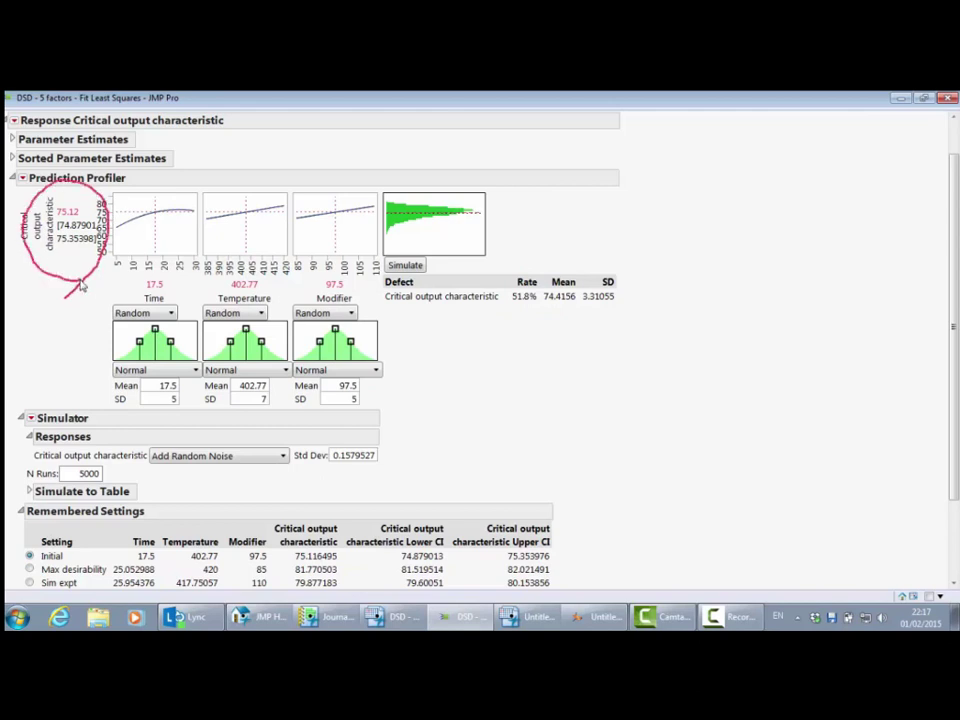
pyautogui.press('Escape')
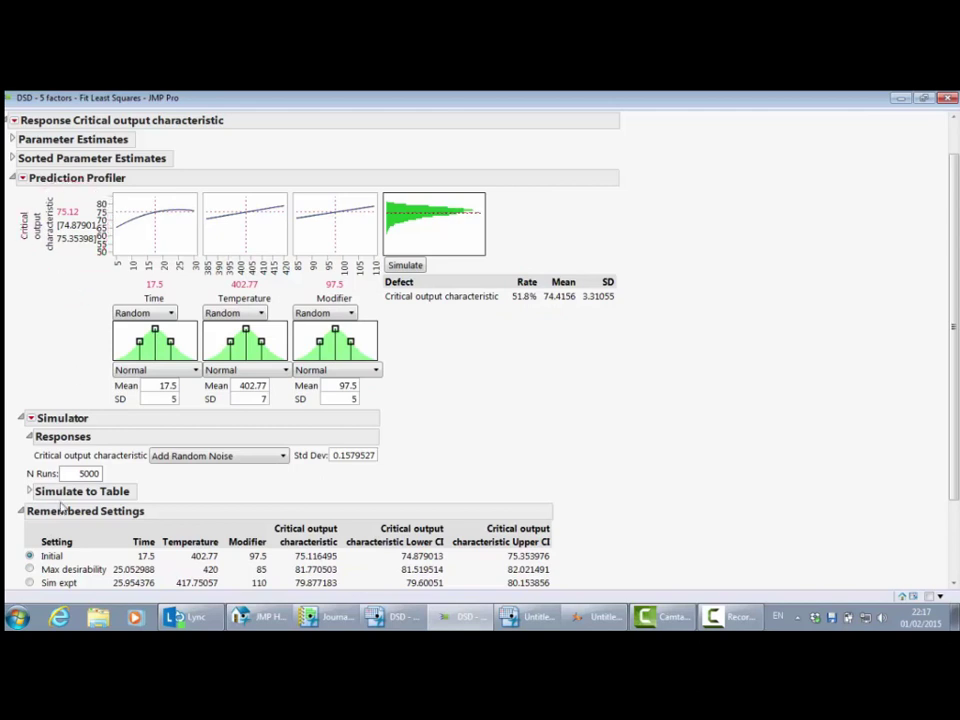
pyautogui.click(29, 569)
pyautogui.moveTo(60, 283)
pyautogui.mouseDown()
pyautogui.moveTo(100, 250)
pyautogui.moveTo(112, 197)
pyautogui.moveTo(41, 191)
pyautogui.moveTo(28, 277)
pyautogui.moveTo(65, 288)
pyautogui.mouseUp()
pyautogui.press('Escape')
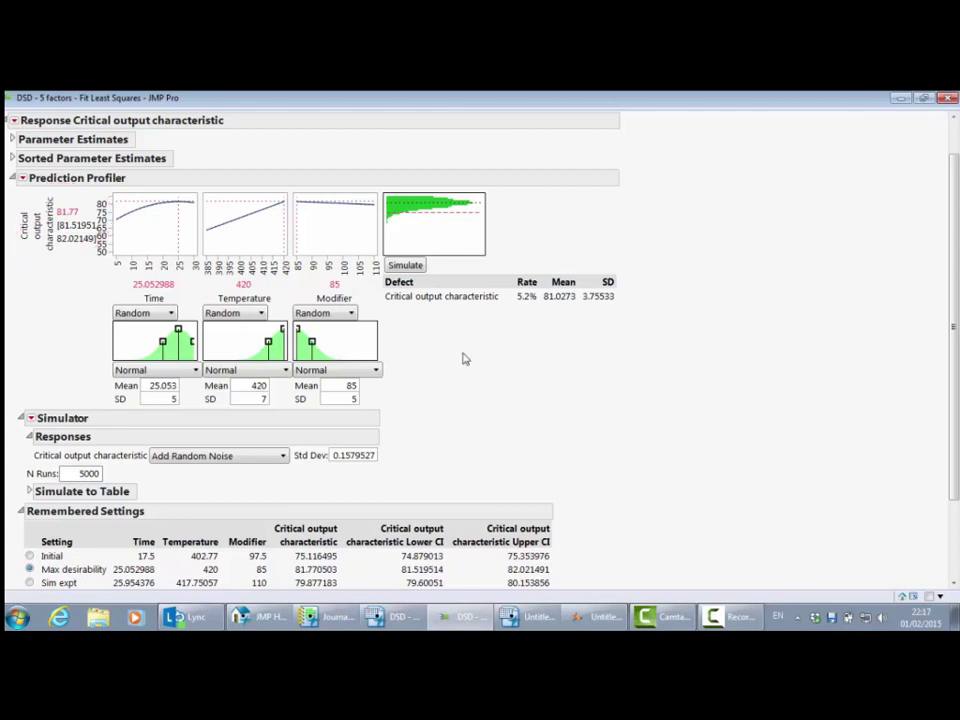
pyautogui.moveTo(546, 332)
pyautogui.mouseDown()
pyautogui.moveTo(551, 287)
pyautogui.moveTo(518, 268)
pyautogui.moveTo(501, 314)
pyautogui.moveTo(553, 330)
pyautogui.mouseUp()
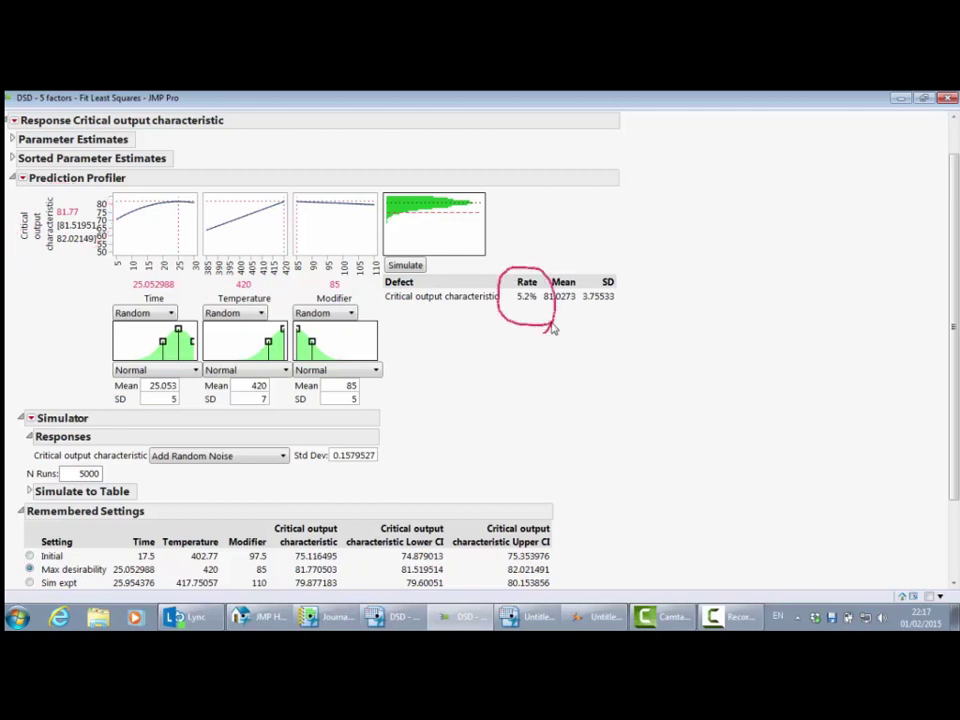
pyautogui.press('Escape')
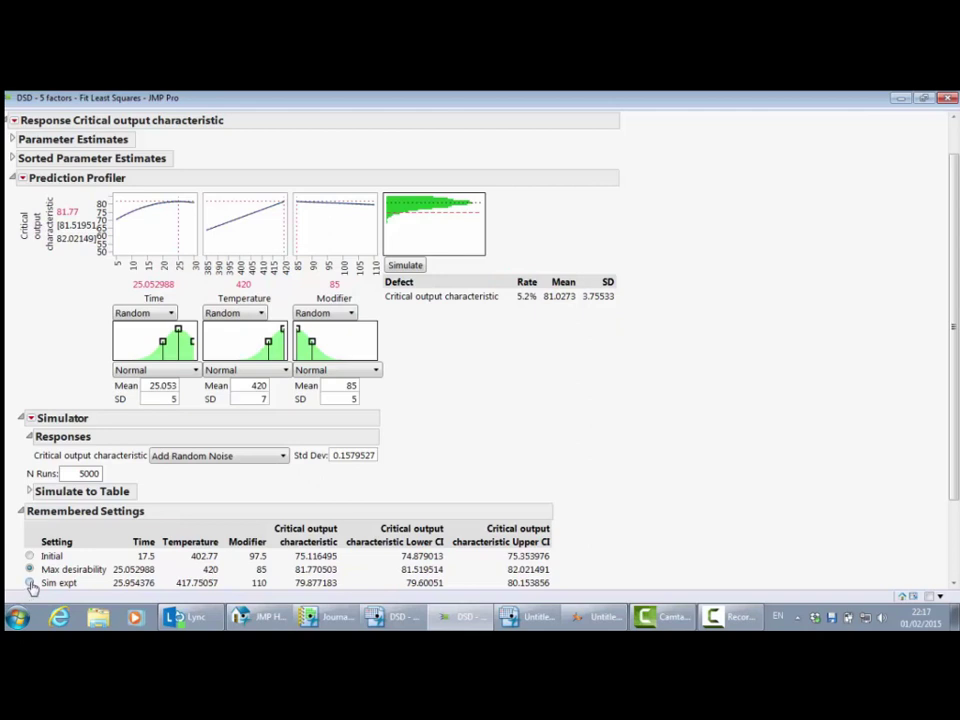
# Apply the remembered Sim expt setting and examine its predicted output and simulated defect rate
pyautogui.click(31, 584)
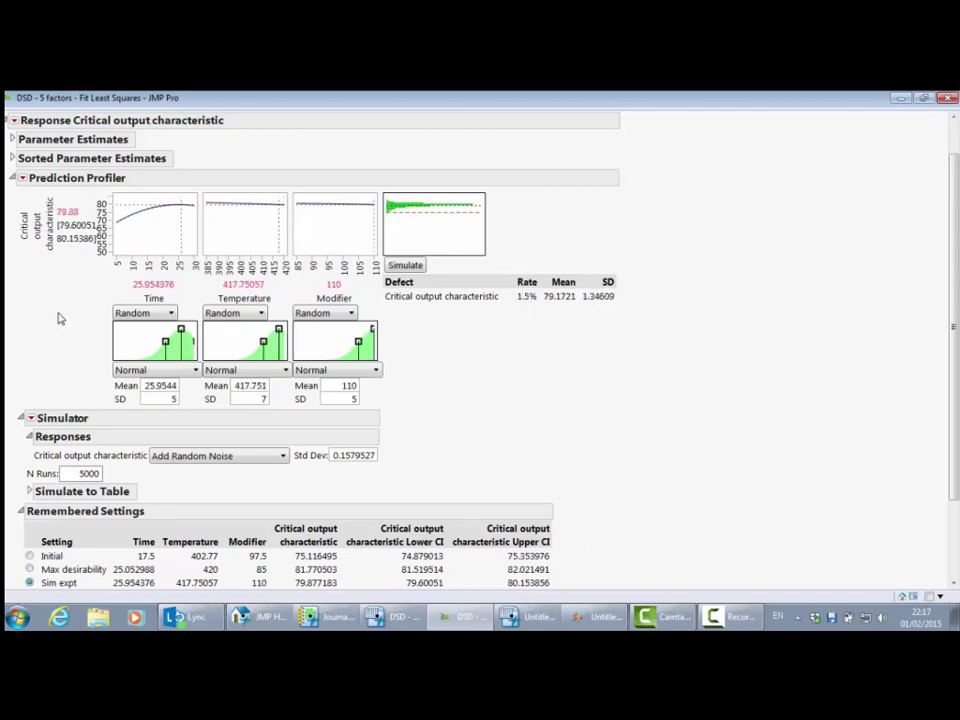
pyautogui.moveTo(49, 303)
pyautogui.mouseDown()
pyautogui.moveTo(93, 252)
pyautogui.moveTo(95, 212)
pyautogui.moveTo(70, 195)
pyautogui.moveTo(14, 200)
pyautogui.moveTo(20, 262)
pyautogui.moveTo(83, 286)
pyautogui.mouseUp()
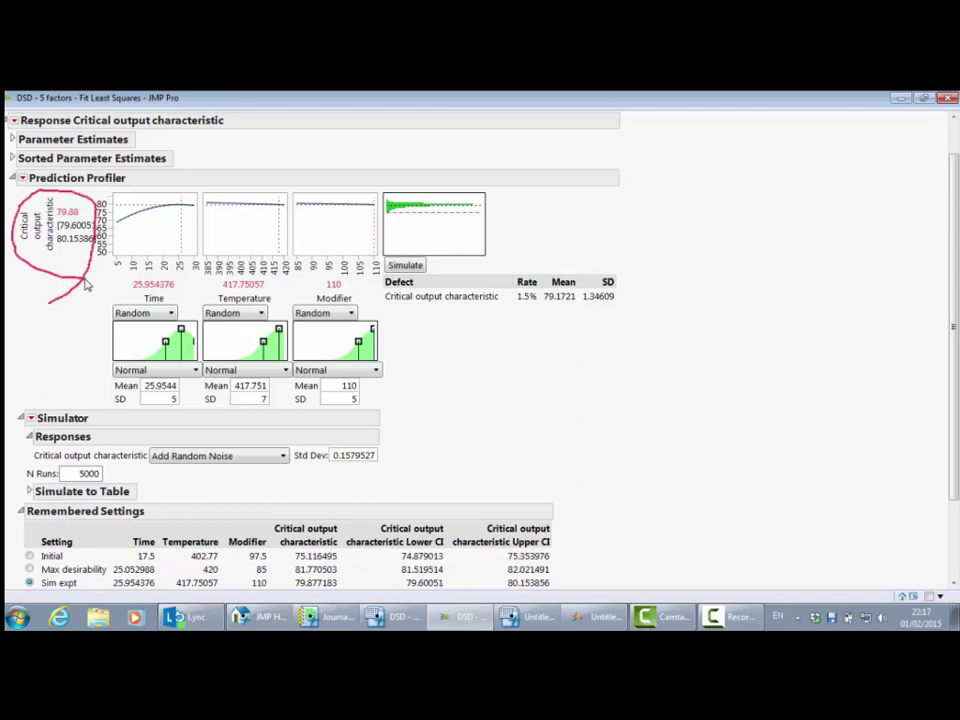
pyautogui.press('Escape')
pyautogui.moveTo(522, 332)
pyautogui.mouseDown()
pyautogui.moveTo(552, 286)
pyautogui.moveTo(515, 283)
pyautogui.moveTo(504, 296)
pyautogui.moveTo(531, 321)
pyautogui.mouseUp()
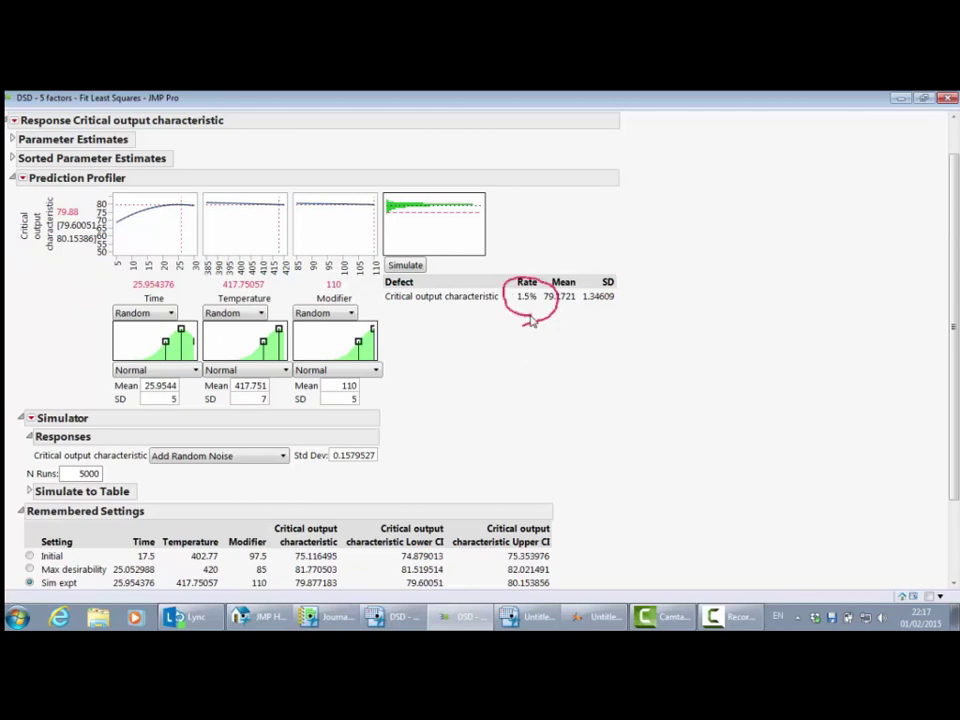
pyautogui.press('Escape')
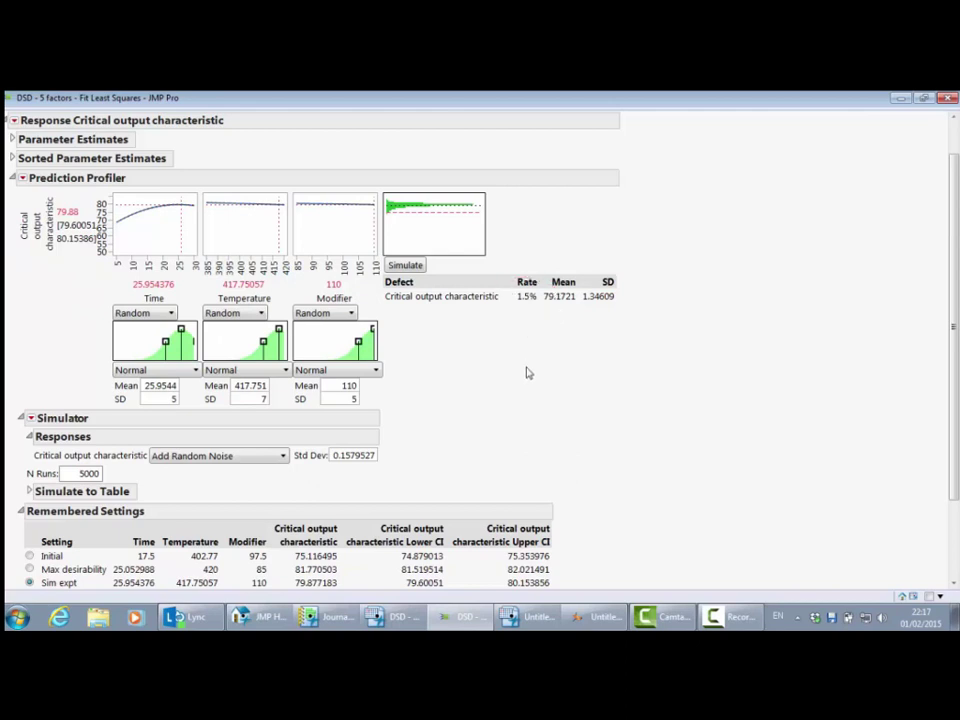
# Alternate between the Max desirability and Sim expt settings to compare their simulated output distributions and defect rates, finishing on Sim expt
pyautogui.click(30, 569)
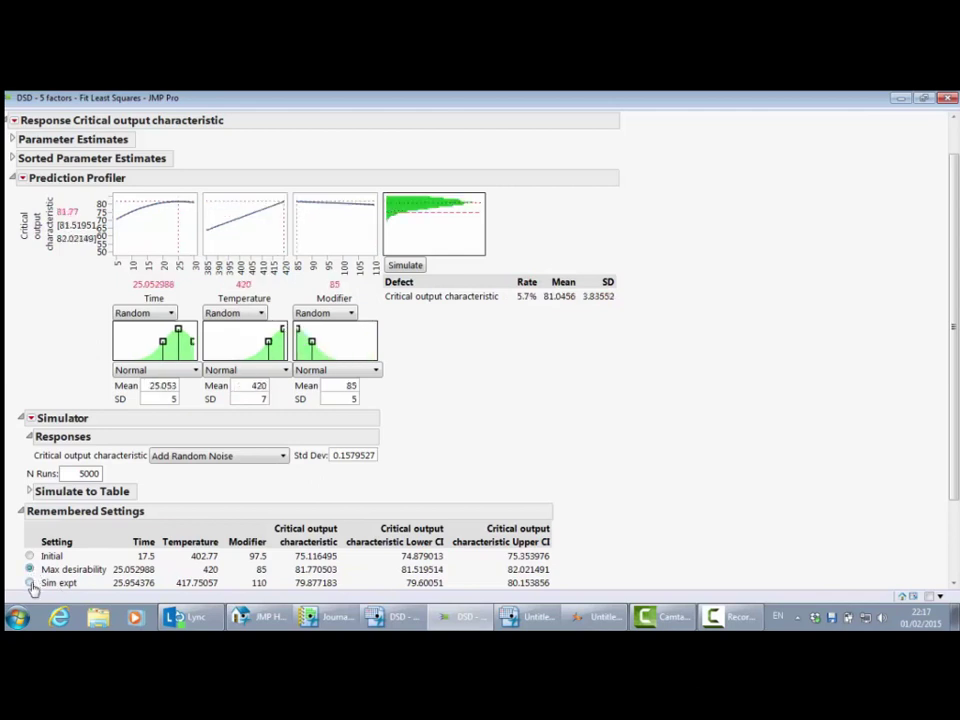
pyautogui.click(30, 583)
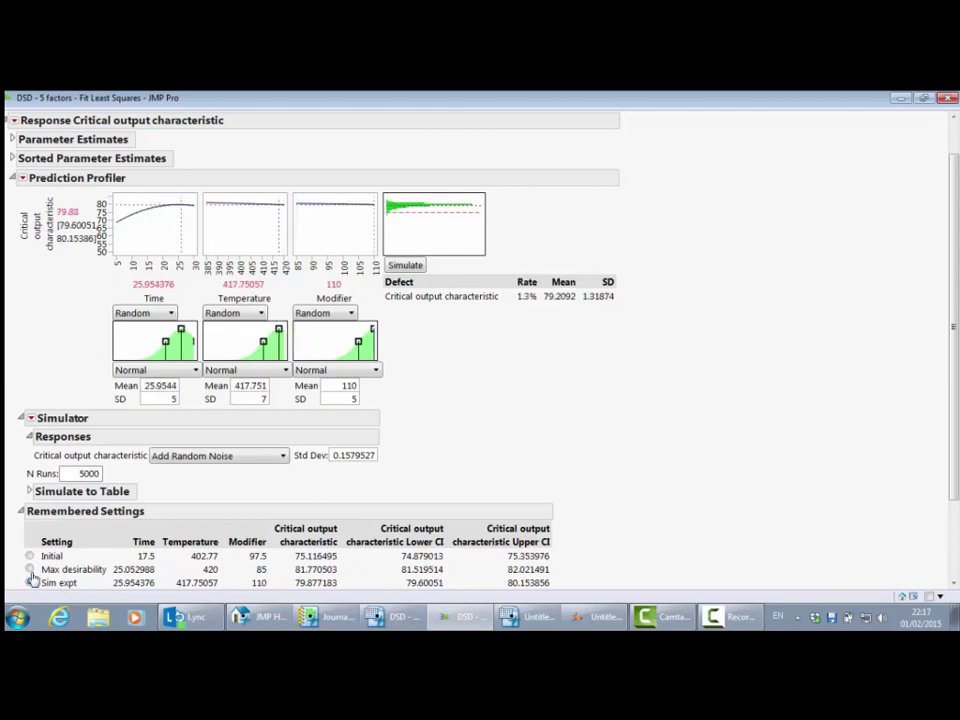
pyautogui.click(30, 569)
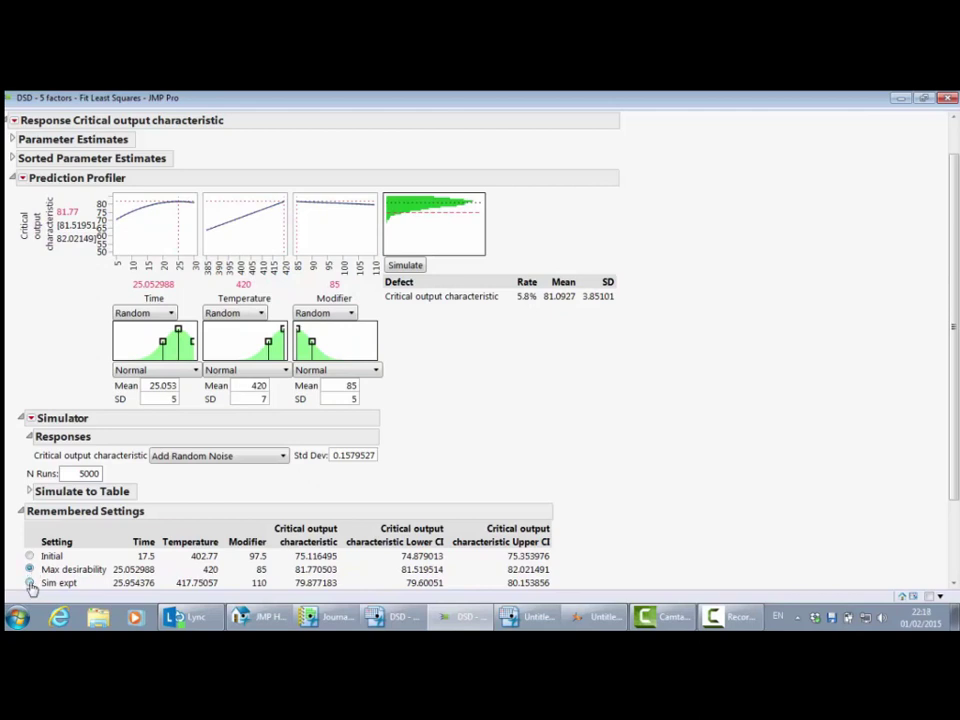
pyautogui.click(30, 583)
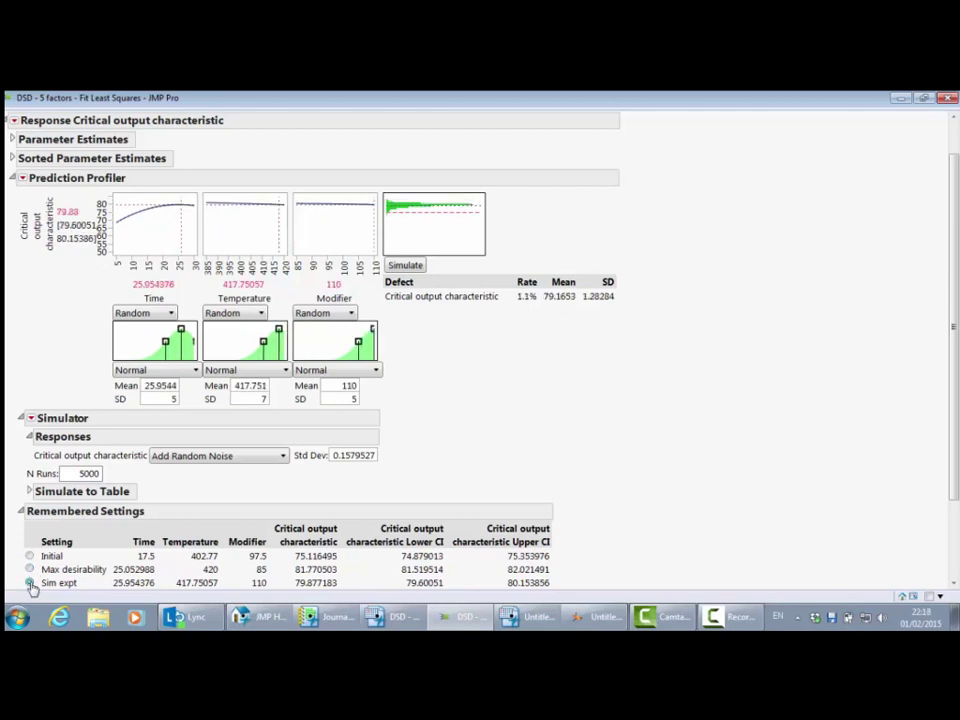
# Apply the Max desirability setting and raise Modifier through 89.17, 92.5 and 97.5 to 100.21, comparing the Temperature profile and simulated defect rate
pyautogui.click(30, 569)
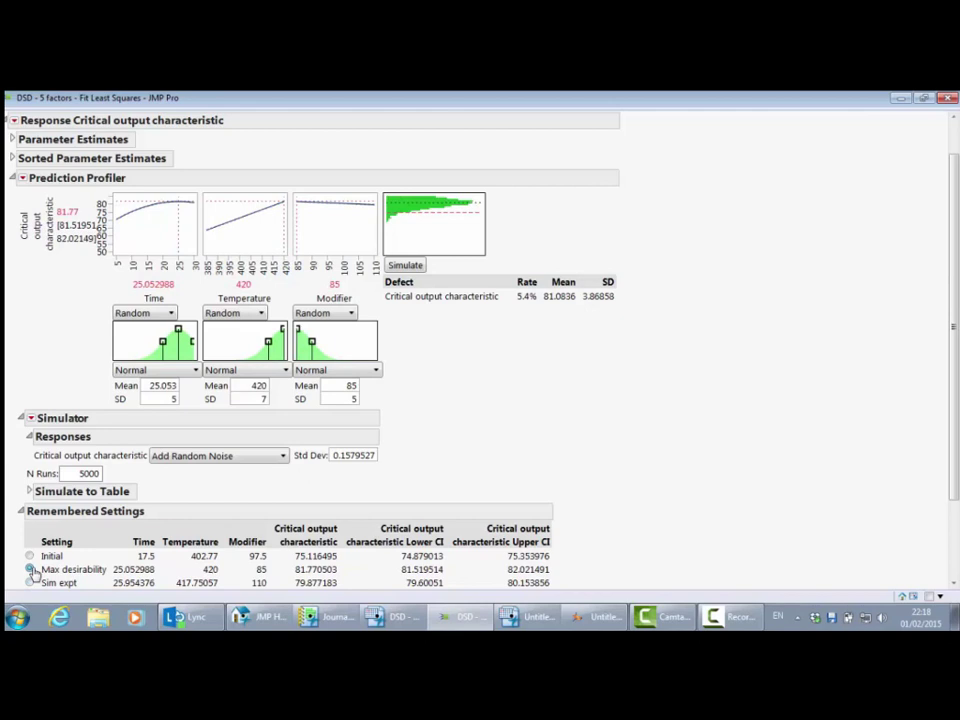
pyautogui.click(309, 235)
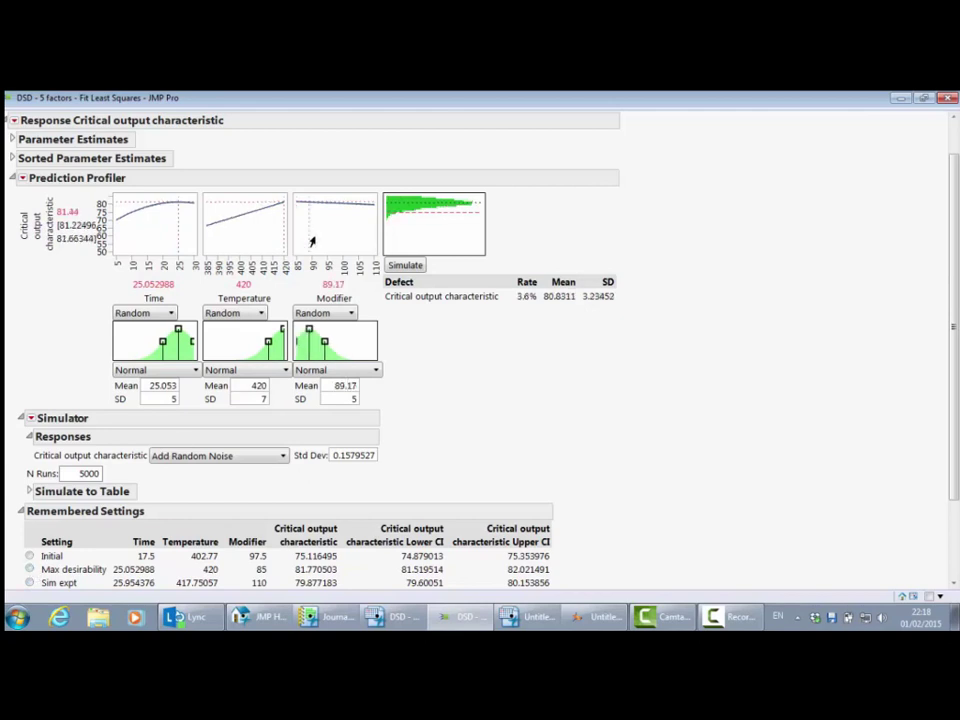
pyautogui.click(316, 240)
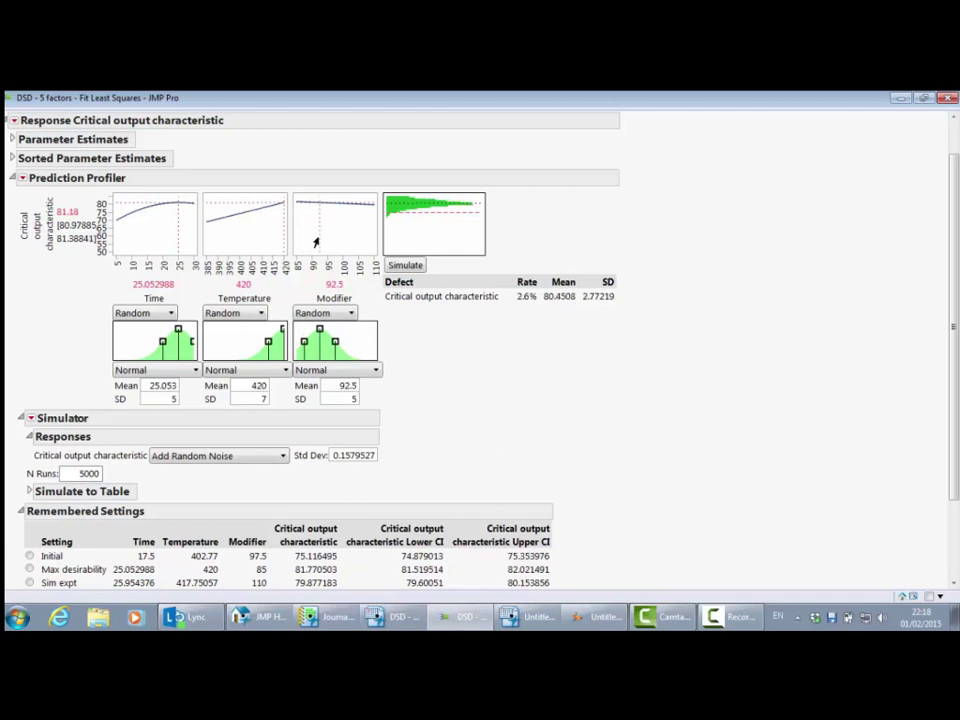
pyautogui.click(332, 240)
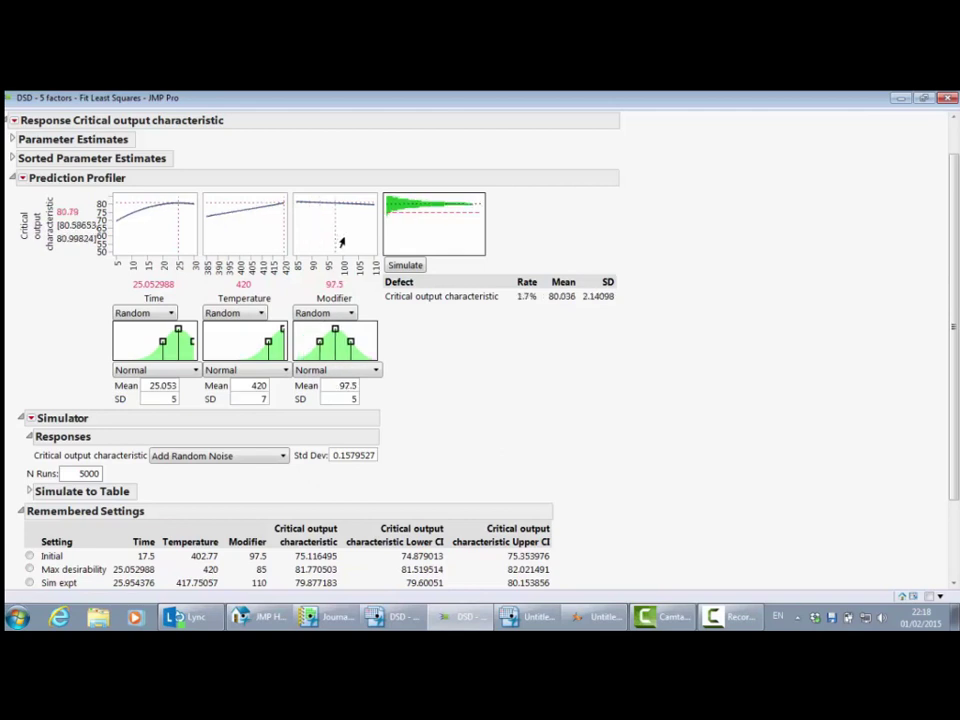
pyautogui.click(341, 242)
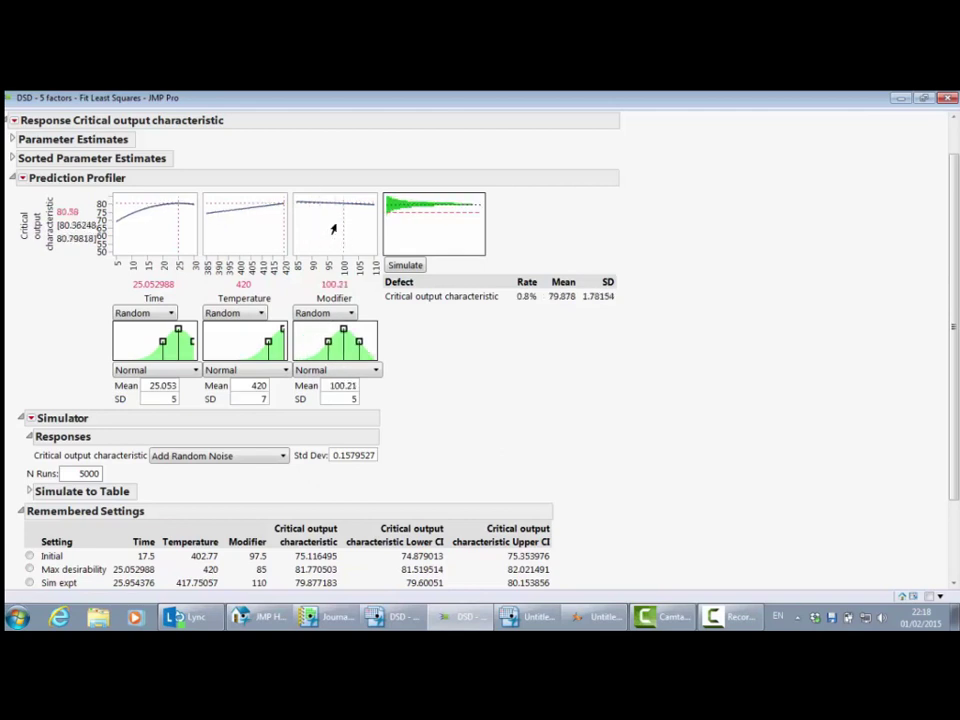
pyautogui.moveTo(313, 176); pyautogui.dragTo(206, 201)
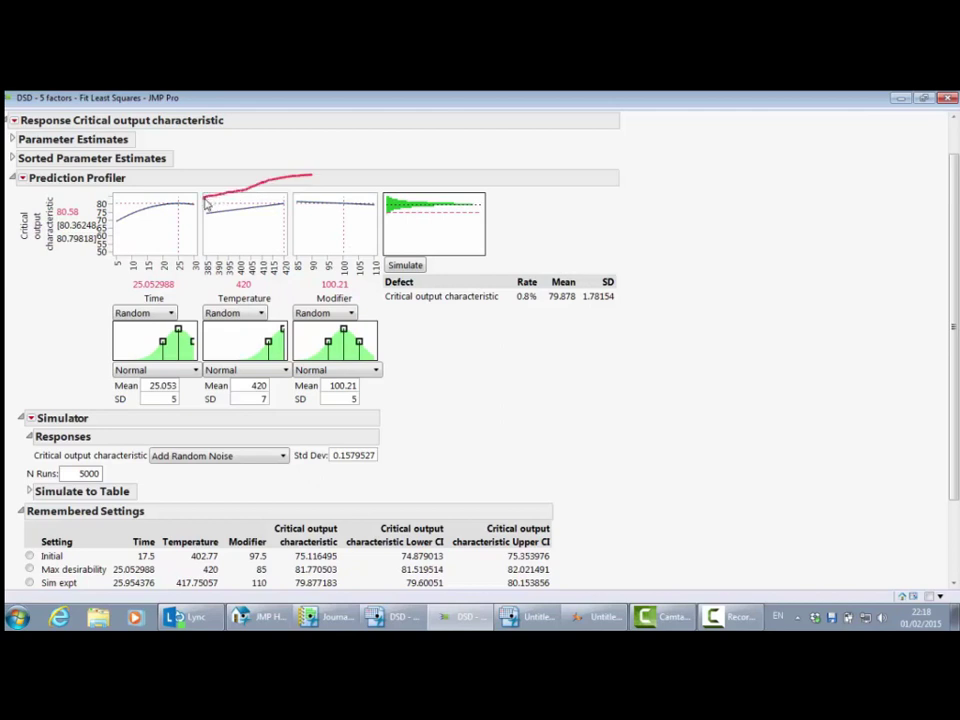
# Examine the Temperature and Modifier profiles with Modifier at 104.38 and 105.83, and reapply the remembered Sim expt setting
pyautogui.click(355, 237)
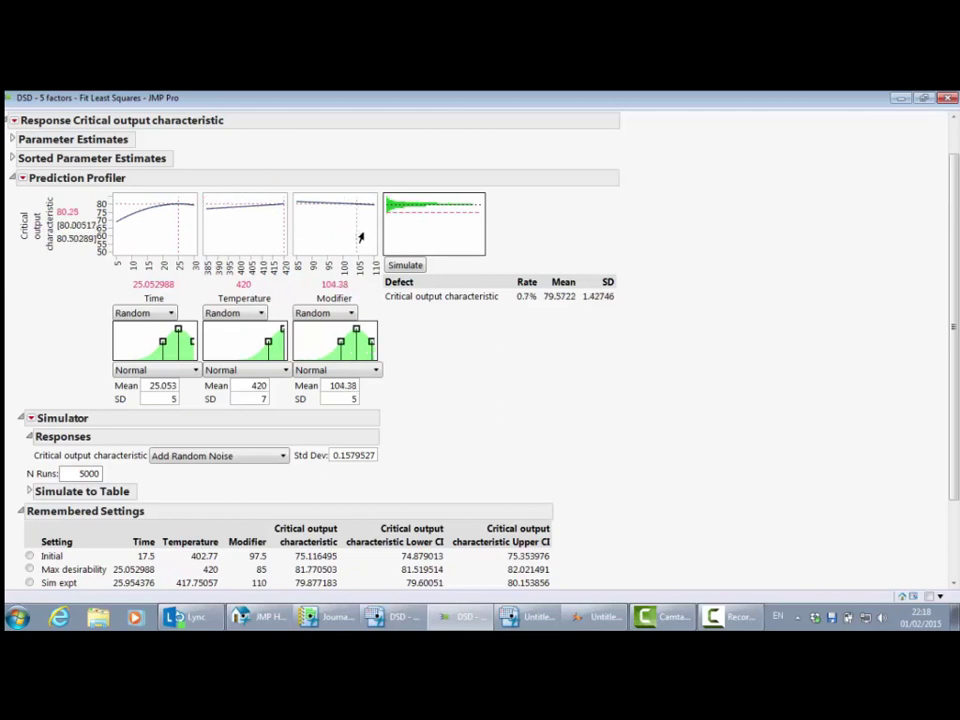
pyautogui.click(361, 237)
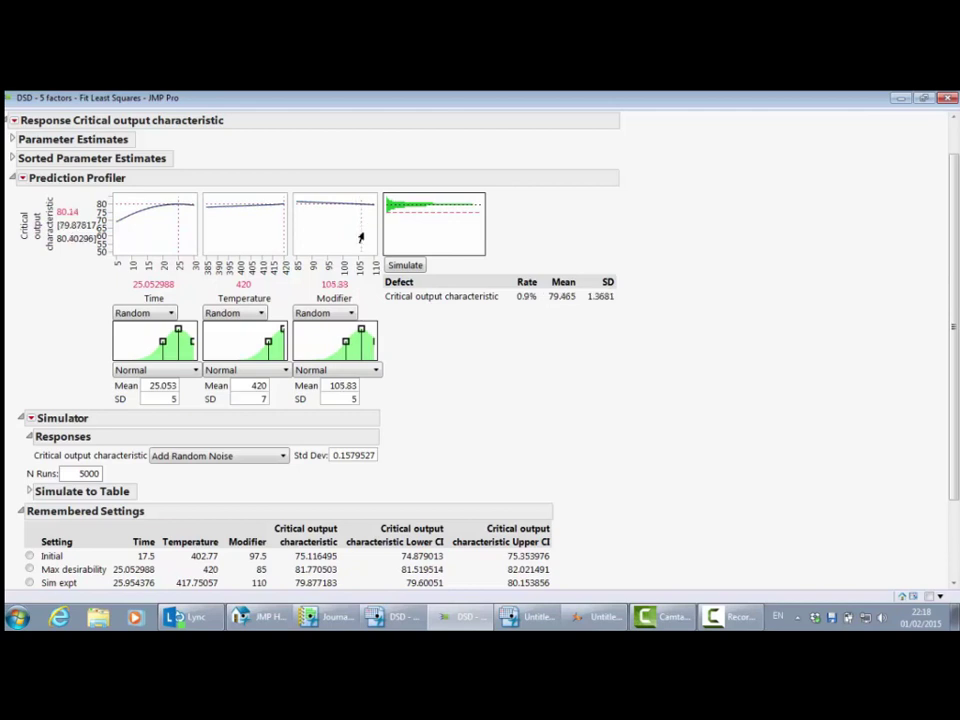
pyautogui.moveTo(367, 175)
pyautogui.mouseDown()
pyautogui.moveTo(184, 205)
pyautogui.moveTo(348, 258)
pyautogui.moveTo(313, 169)
pyautogui.moveTo(288, 170)
pyautogui.mouseUp()
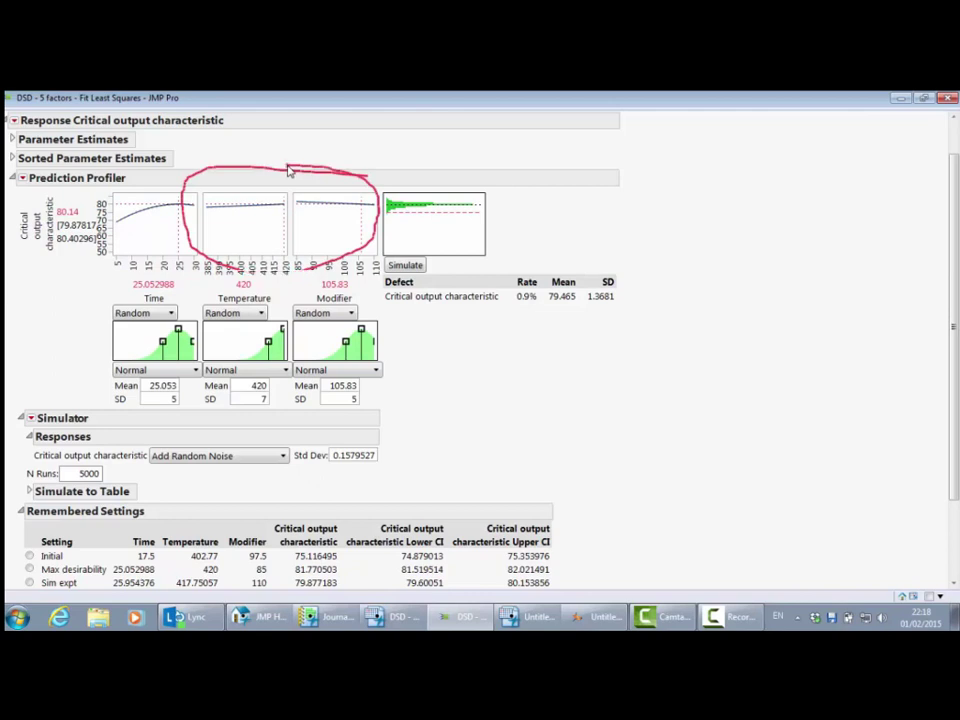
pyautogui.press('e')
pyautogui.moveTo(520, 190)
pyautogui.mouseDown()
pyautogui.moveTo(403, 182)
pyautogui.moveTo(371, 212)
pyautogui.moveTo(464, 233)
pyautogui.moveTo(518, 200)
pyautogui.mouseUp()
pyautogui.press('Escape')
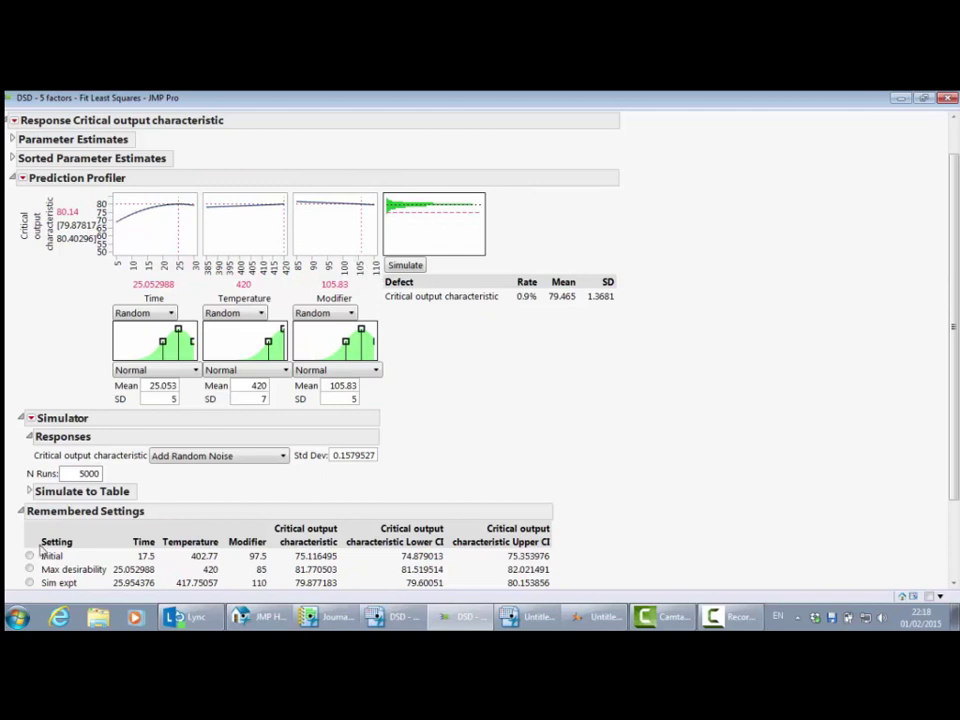
pyautogui.click(29, 582)
# Open the journal image "Maximise desirability vs Simulation experiment" and examine the illustrated Maximise desirability peak
pyautogui.moveTo(368, 111)
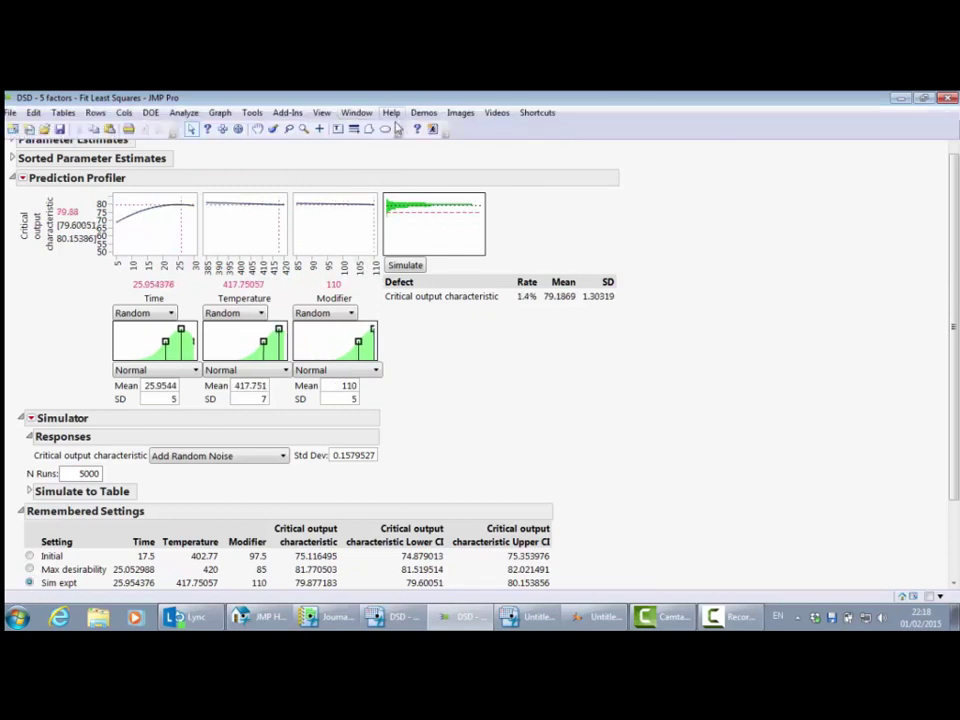
pyautogui.click(460, 112)
pyautogui.moveTo(497, 236)
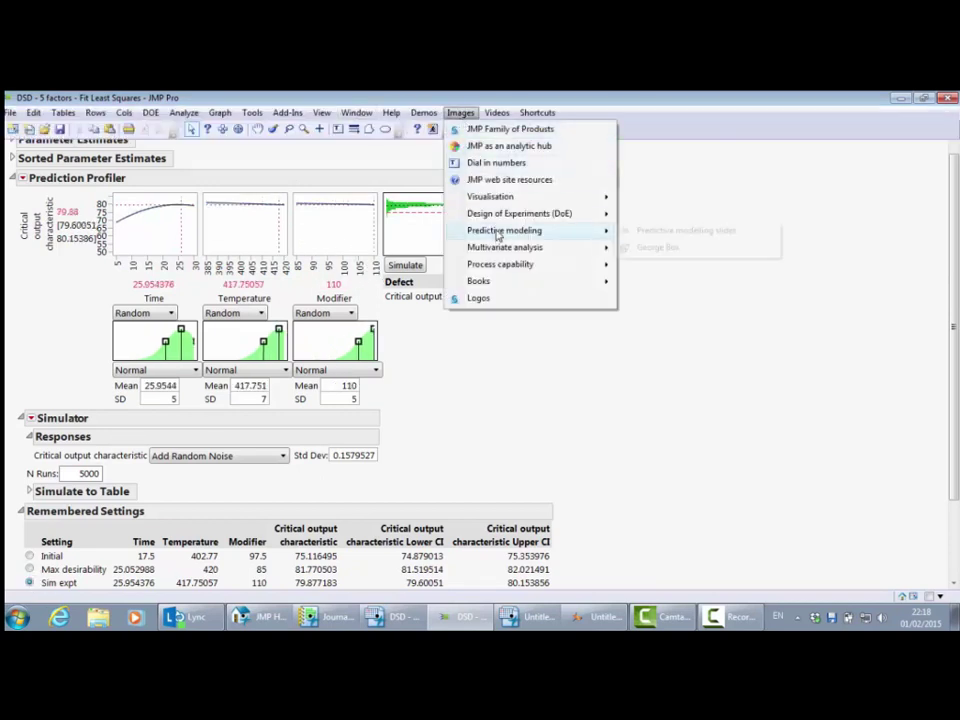
pyautogui.click(729, 268)
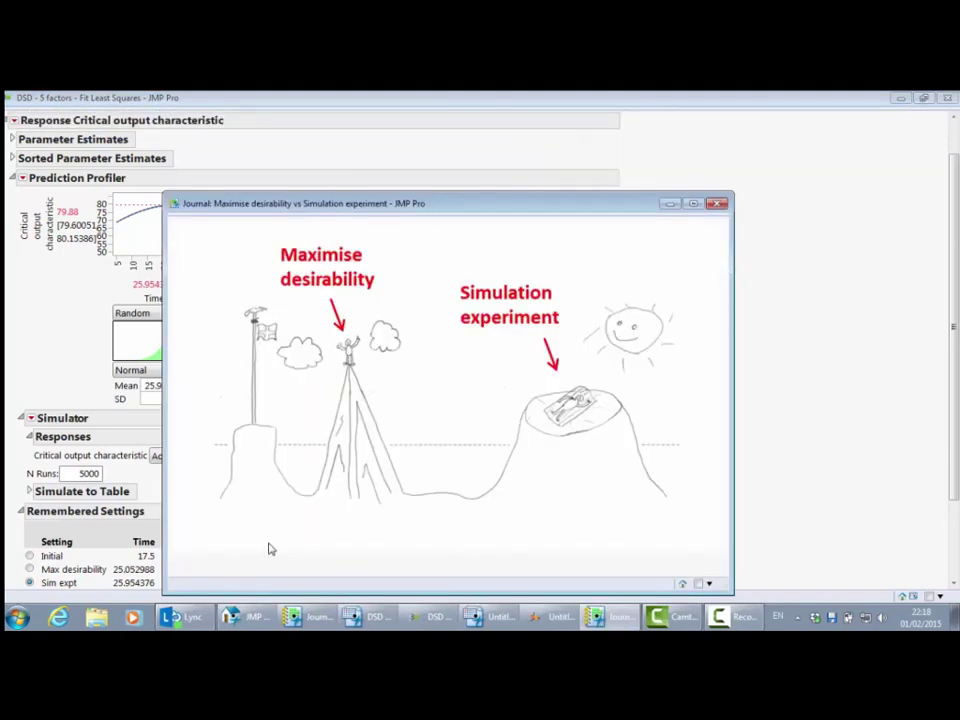
pyautogui.moveTo(270, 548)
pyautogui.mouseDown()
pyautogui.moveTo(278, 452)
pyautogui.moveTo(304, 394)
pyautogui.moveTo(366, 354)
pyautogui.moveTo(383, 382)
pyautogui.moveTo(332, 369)
pyautogui.mouseUp()
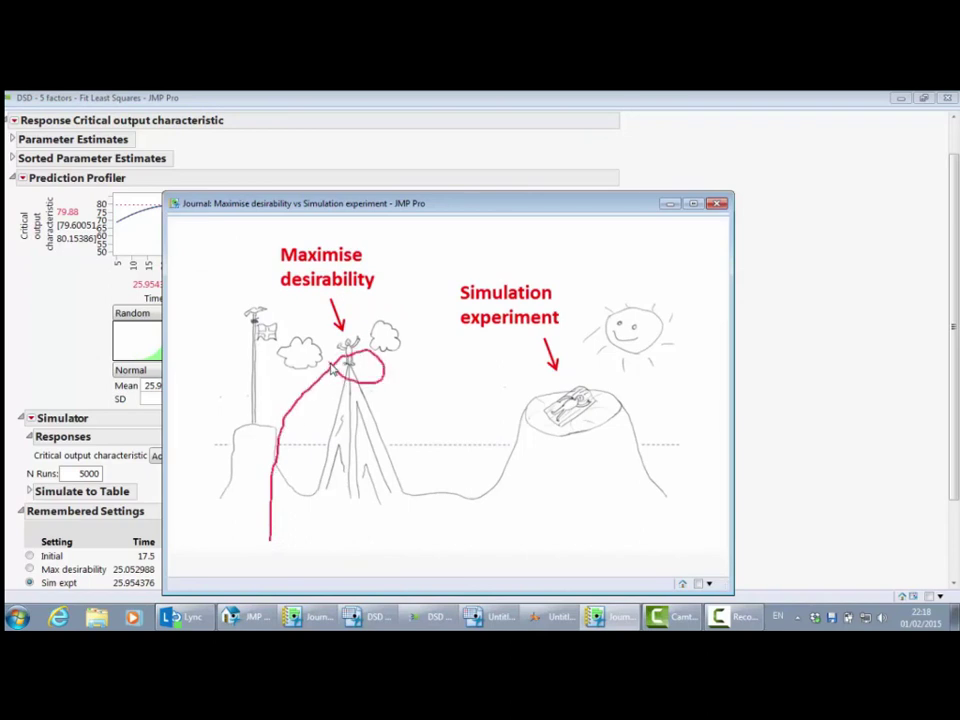
pyautogui.press('Escape')
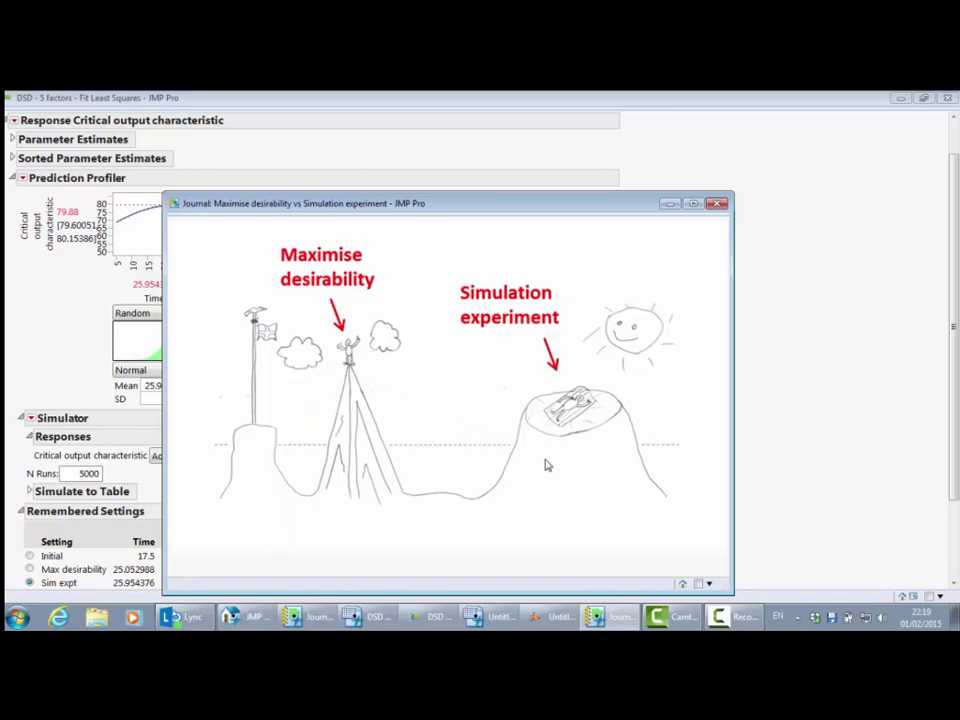